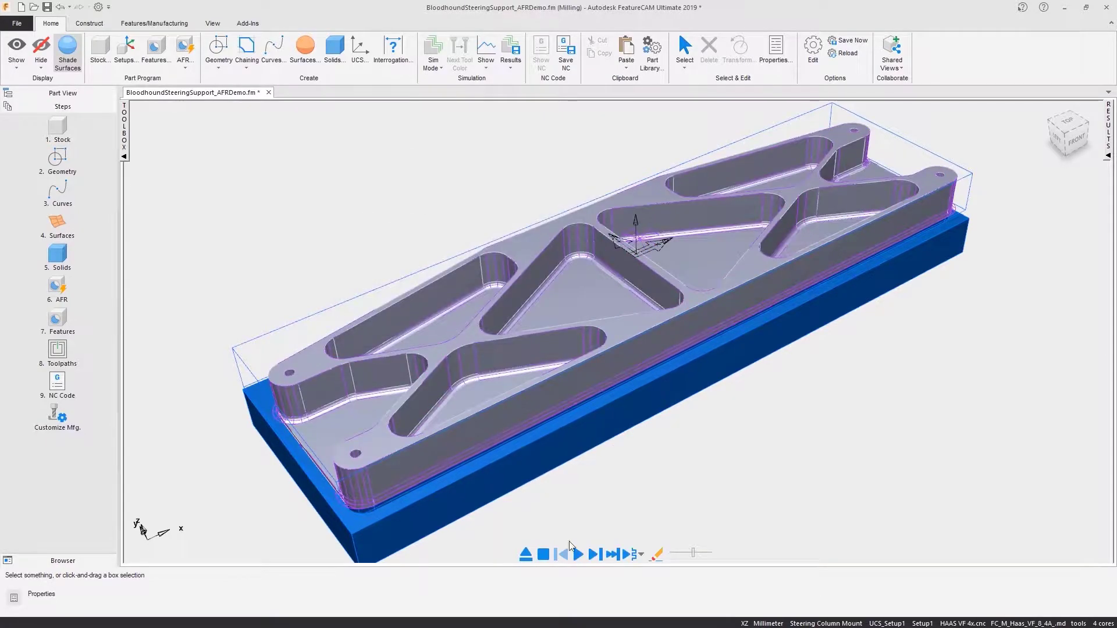
# Show the '1 5 Axis swarf TurnMILL.fm' impeller part with its Setup1 features
pyautogui.click(576, 553)
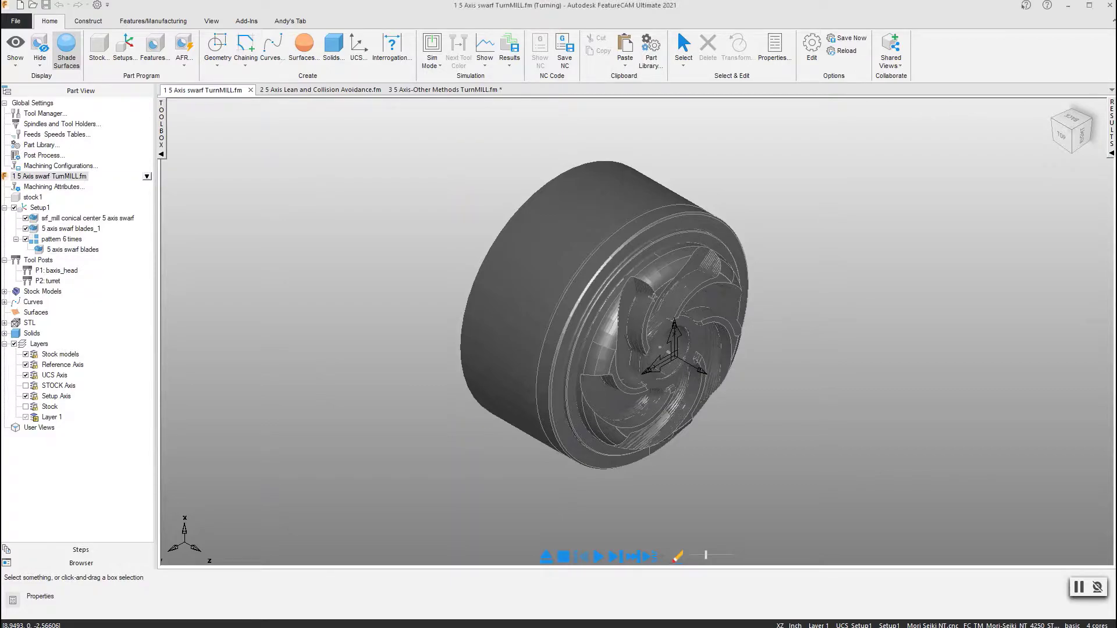
# Orbit and zoom in to view the six curved impeller blades face-on
pyautogui.moveTo(757, 302); pyautogui.dragTo(641, 323, button='middle')
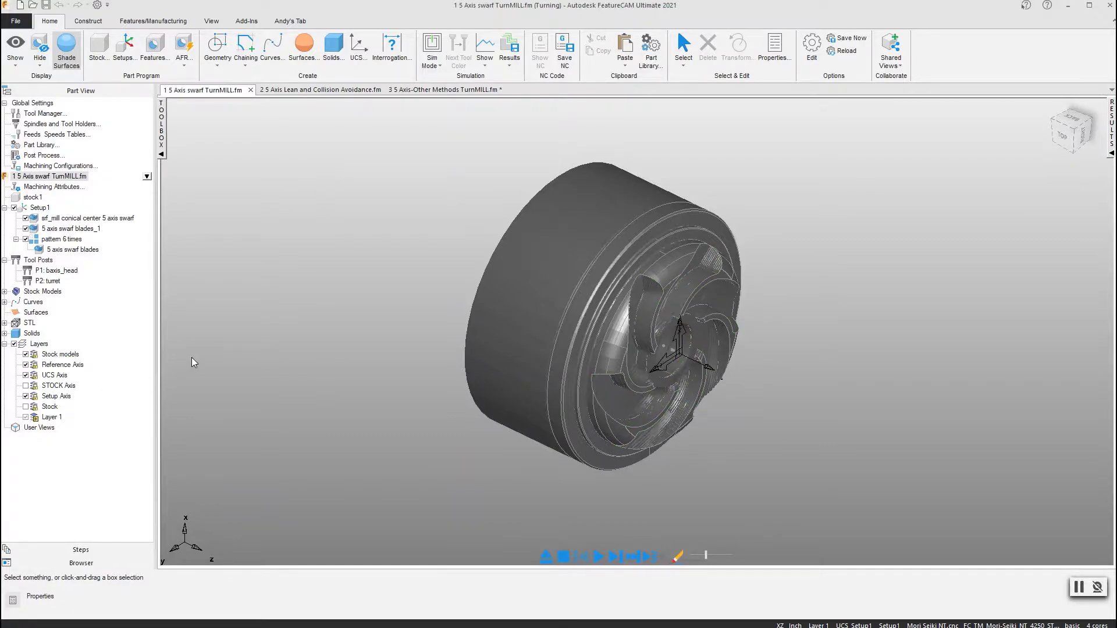
pyautogui.scroll(3, 599, 381)
pyautogui.moveTo(611, 375); pyautogui.dragTo(670, 382, button='middle')
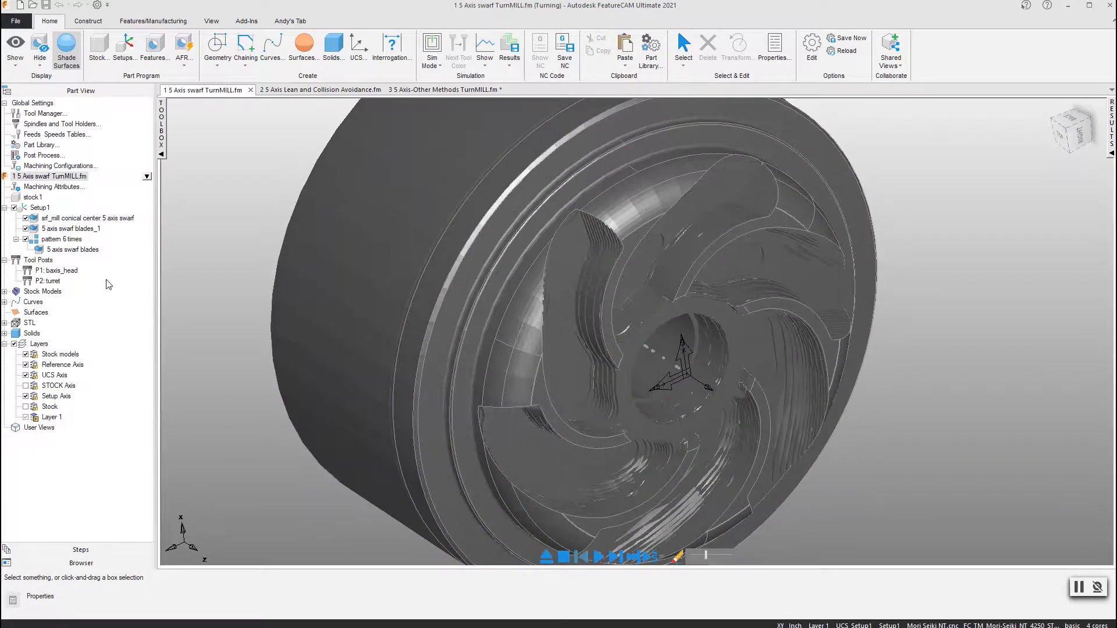
# Open the srf_mill conical center 5 axis swarf feature's properties and view its swarf operation
pyautogui.click(70, 221)
pyautogui.doubleClick(70, 222)
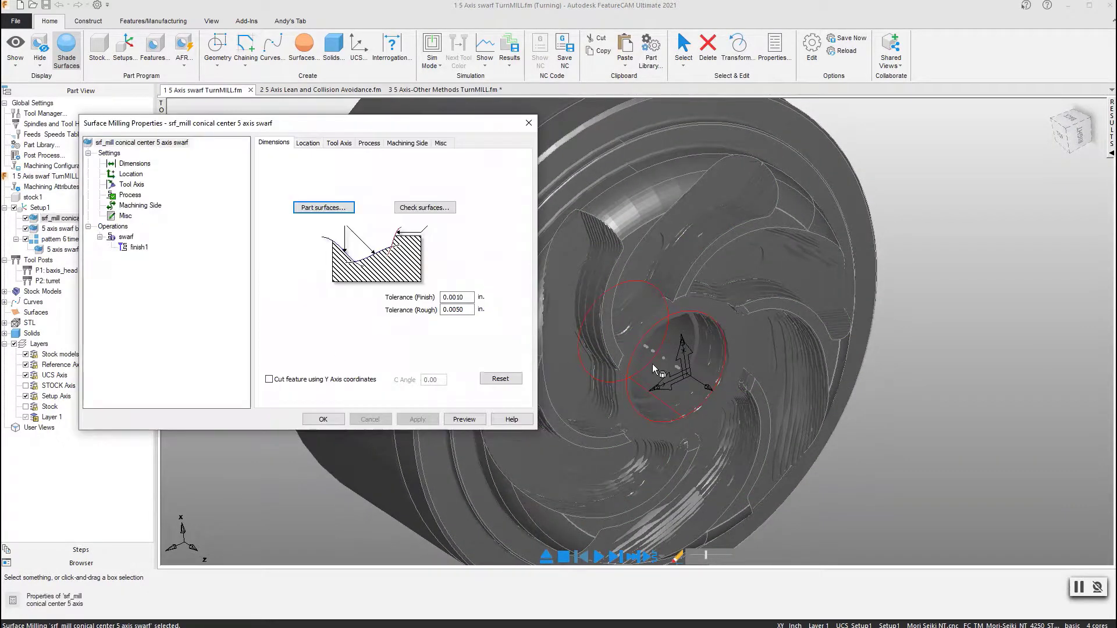
pyautogui.moveTo(629, 274); pyautogui.dragTo(630, 335, button='middle')
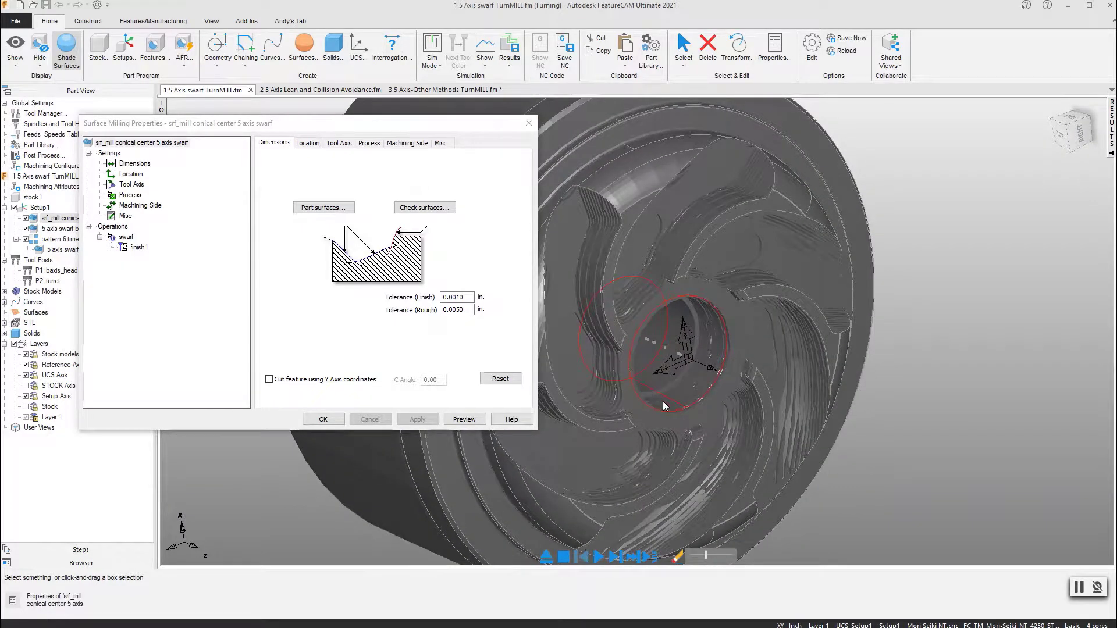
pyautogui.click(126, 237)
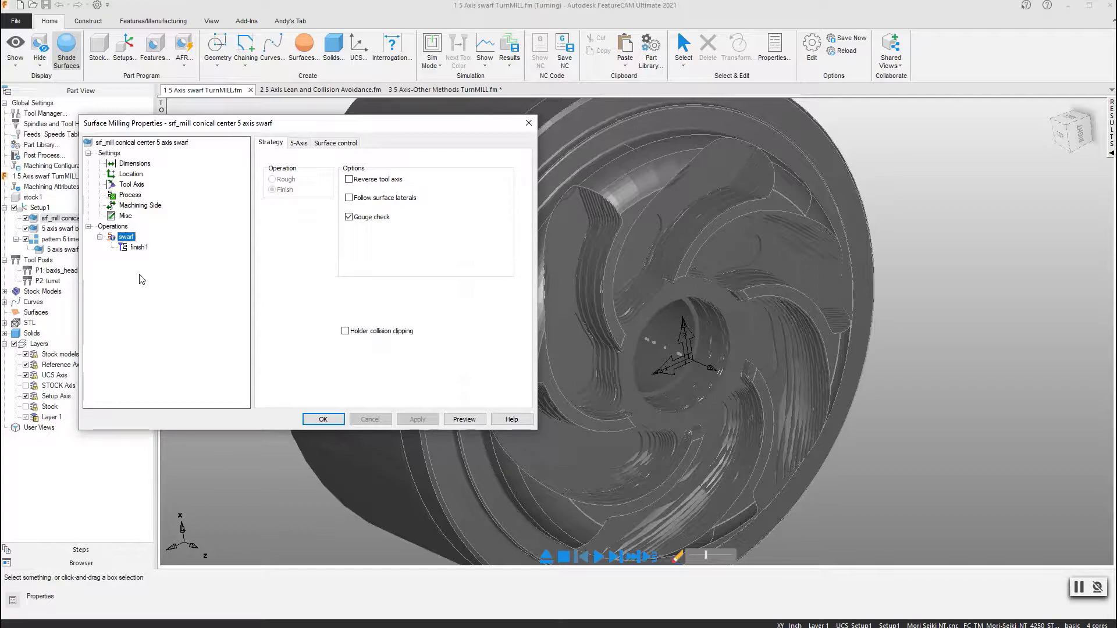
# Review finish1's tool and milling attributes, then its Automatic 5-Axis tool axis settings
pyautogui.click(139, 248)
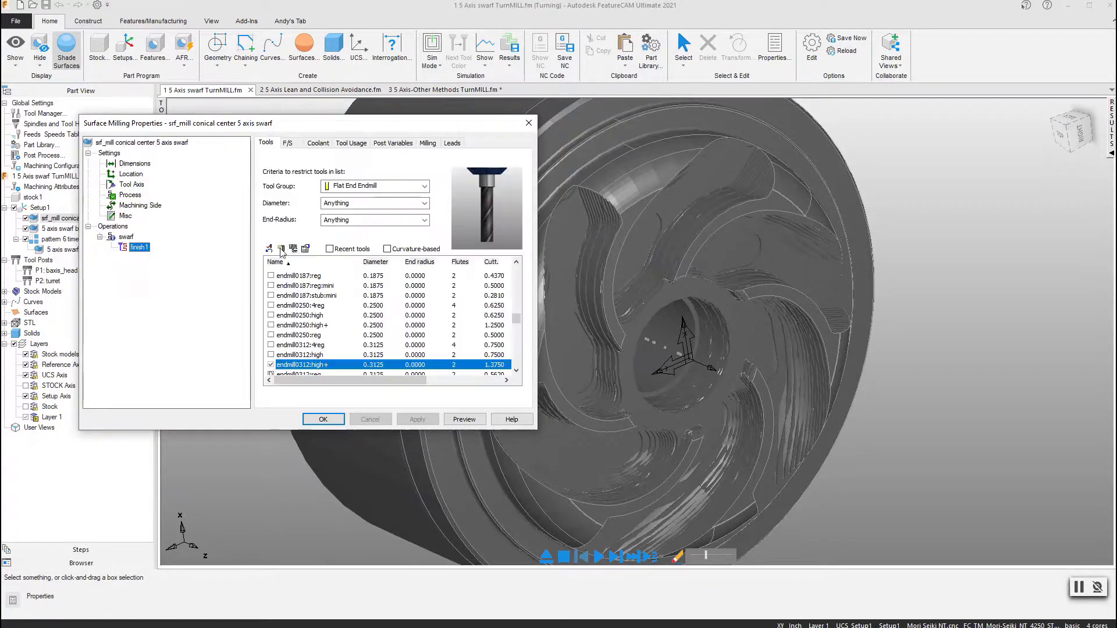
pyautogui.click(428, 142)
pyautogui.scroll(-3, 299, 356)
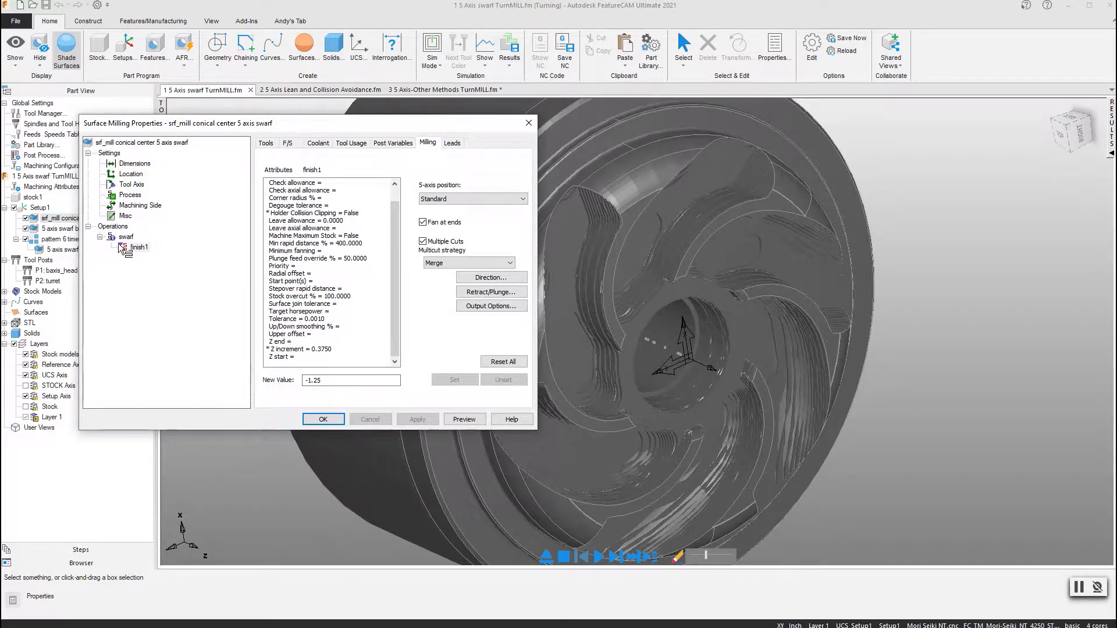
pyautogui.moveTo(120, 247); pyautogui.dragTo(124, 240)
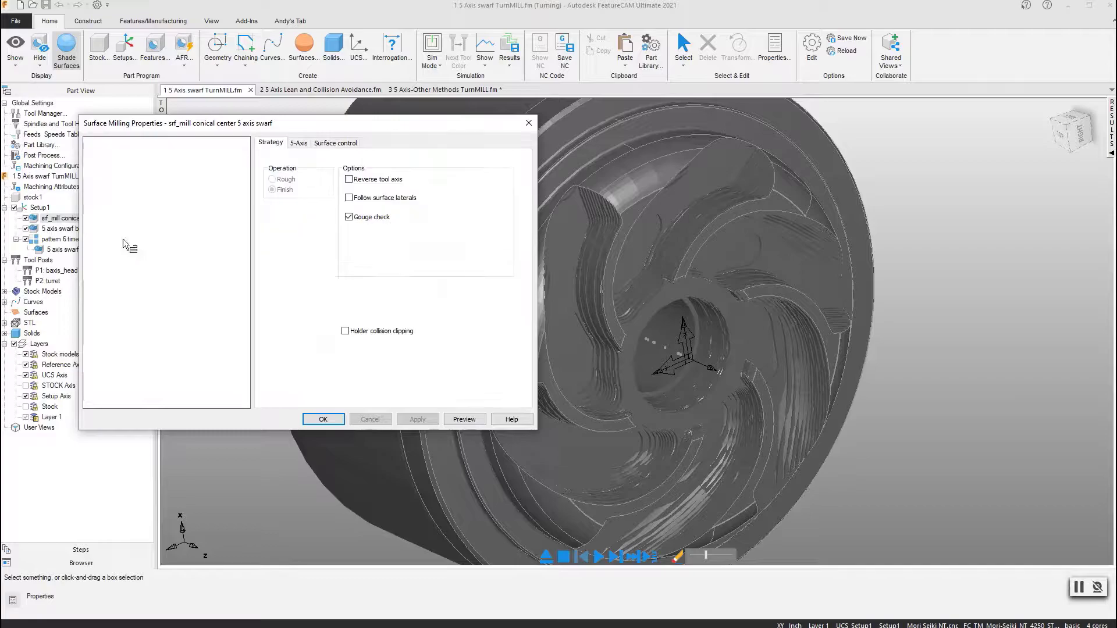
pyautogui.click(299, 143)
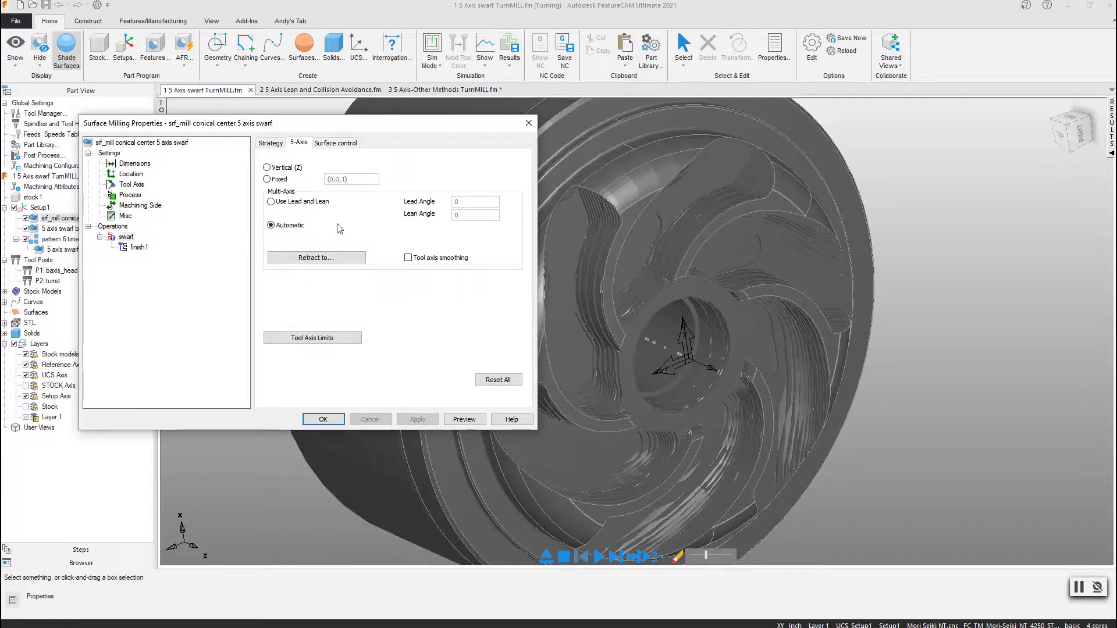
# Preview and play the conical center swarf toolpath at higher speed until it completes
pyautogui.click(461, 420)
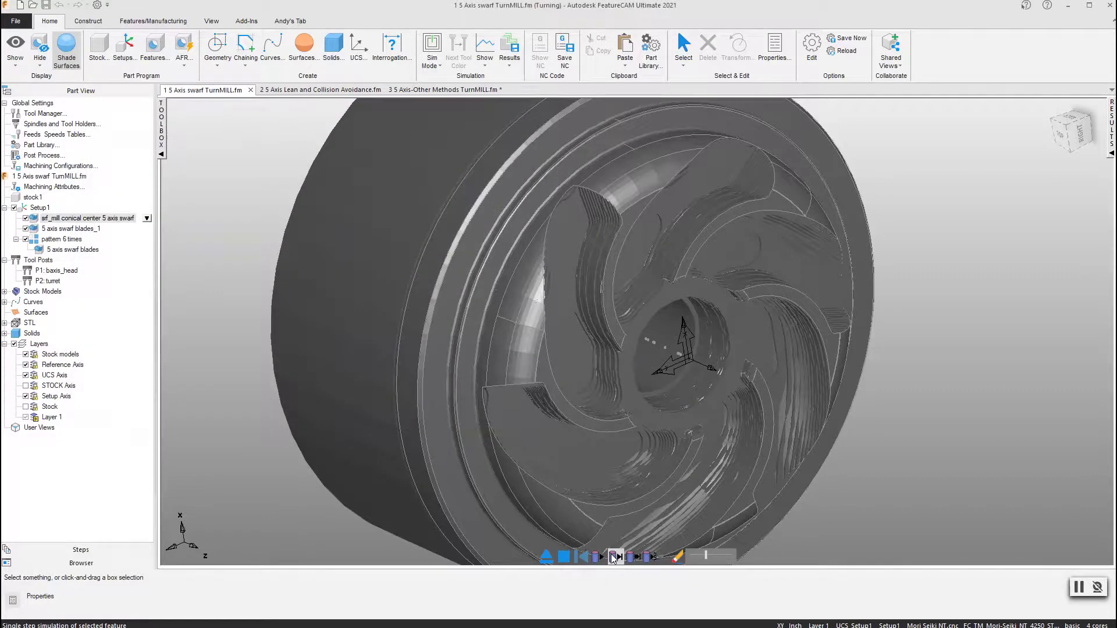
pyautogui.click(614, 557)
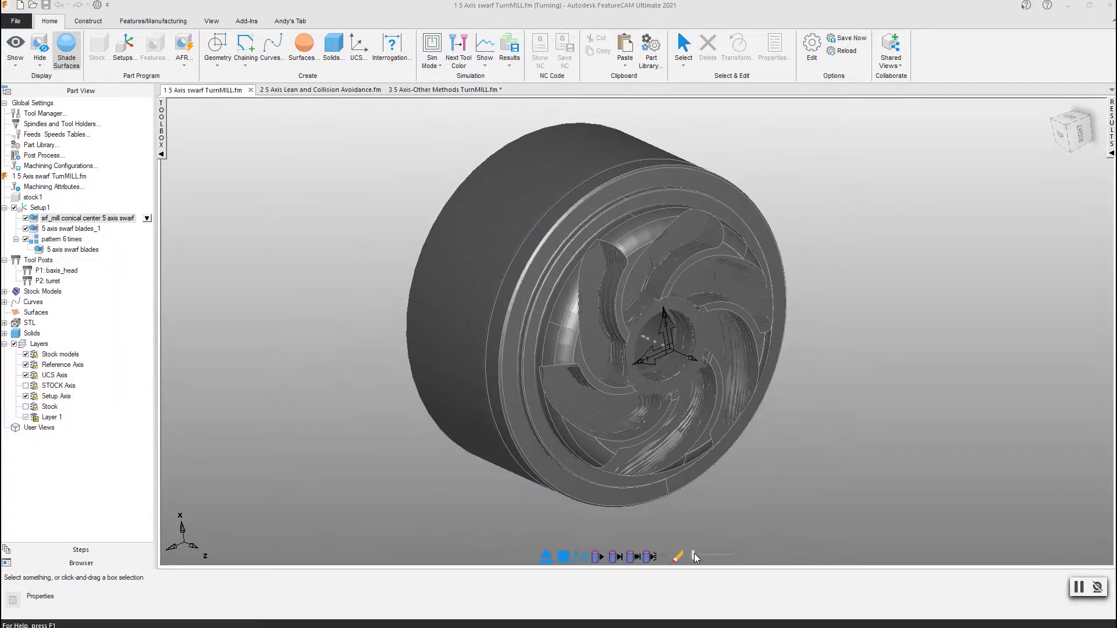
pyautogui.click(598, 557)
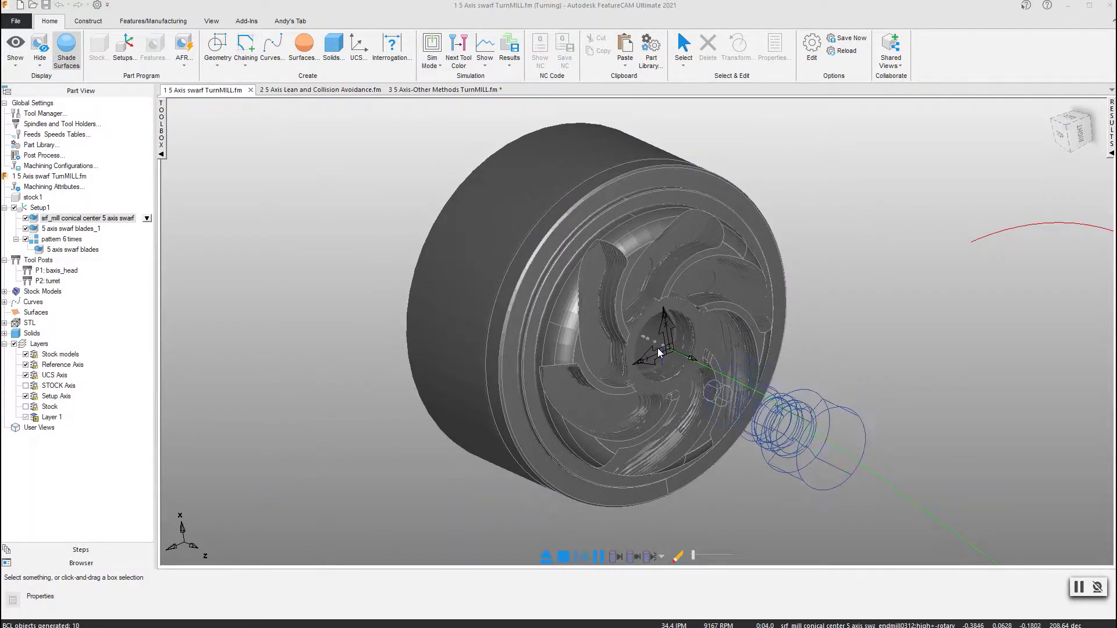
pyautogui.moveTo(657, 348); pyautogui.dragTo(638, 399, button='middle')
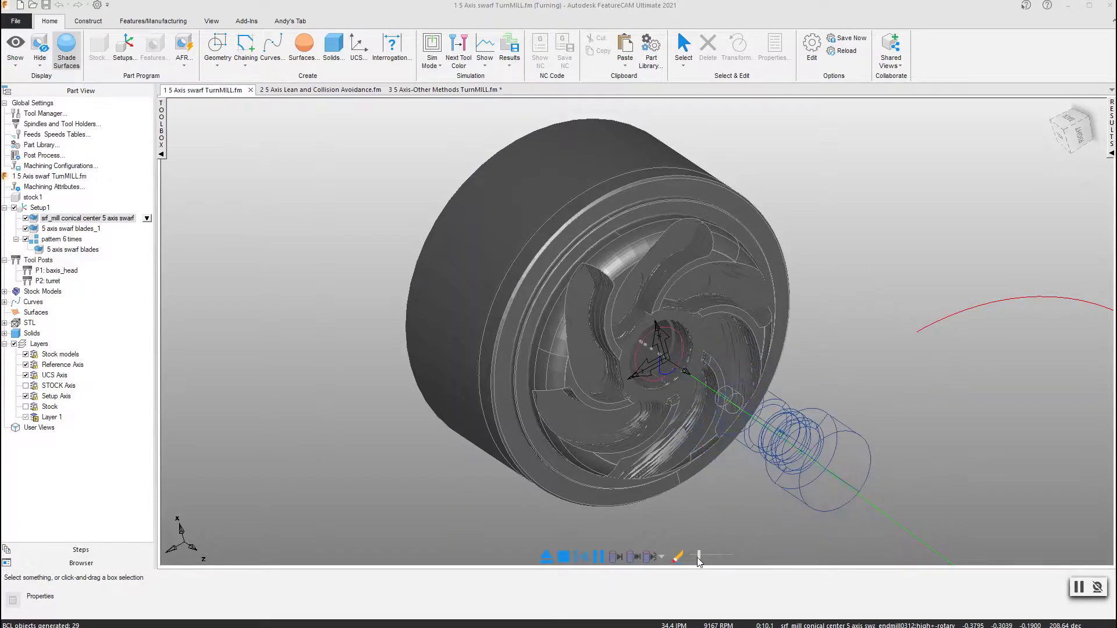
pyautogui.moveTo(699, 556); pyautogui.dragTo(714, 555)
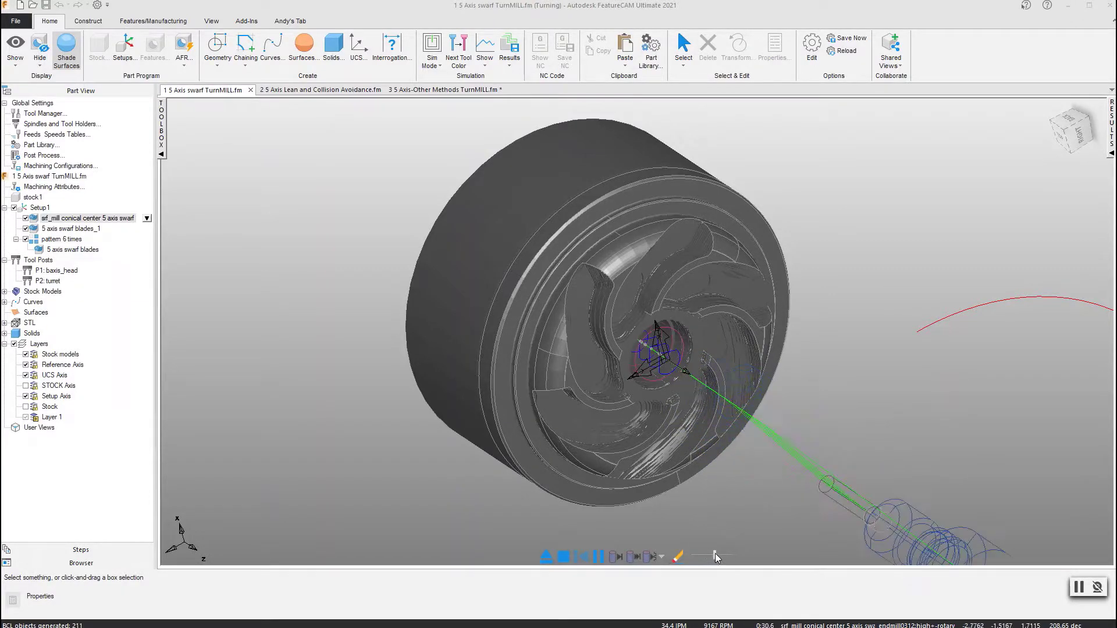
# Reset the simulation, switch Sim Mode to 3D, and step the impeller cutting forward
pyautogui.click(546, 557)
pyautogui.doubleClick(442, 459)
pyautogui.click(323, 419)
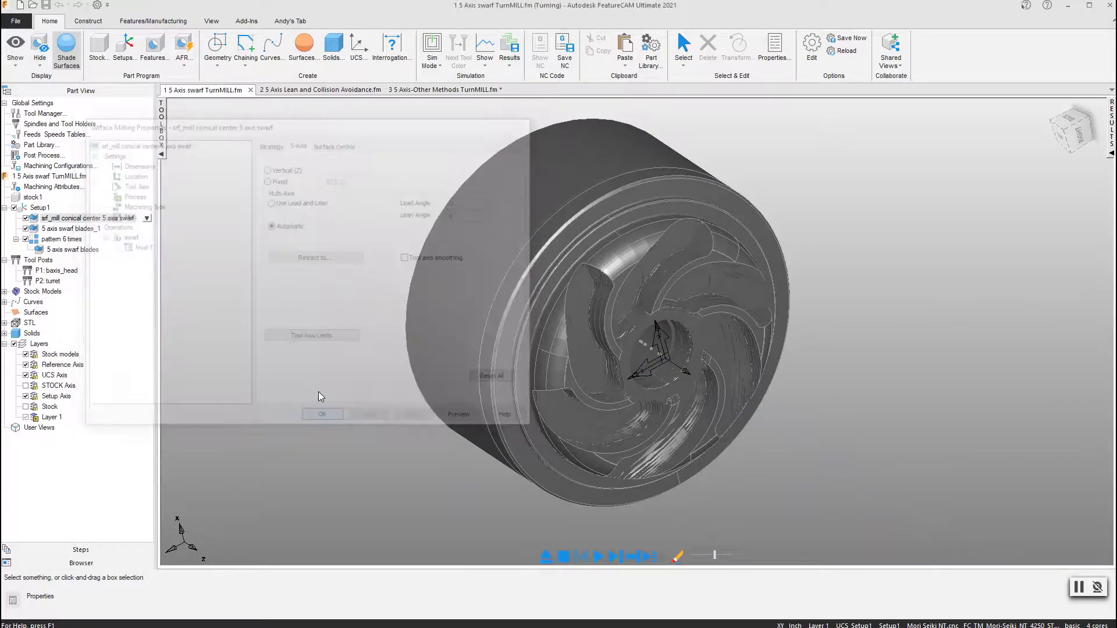
pyautogui.click(432, 62)
pyautogui.click(428, 141)
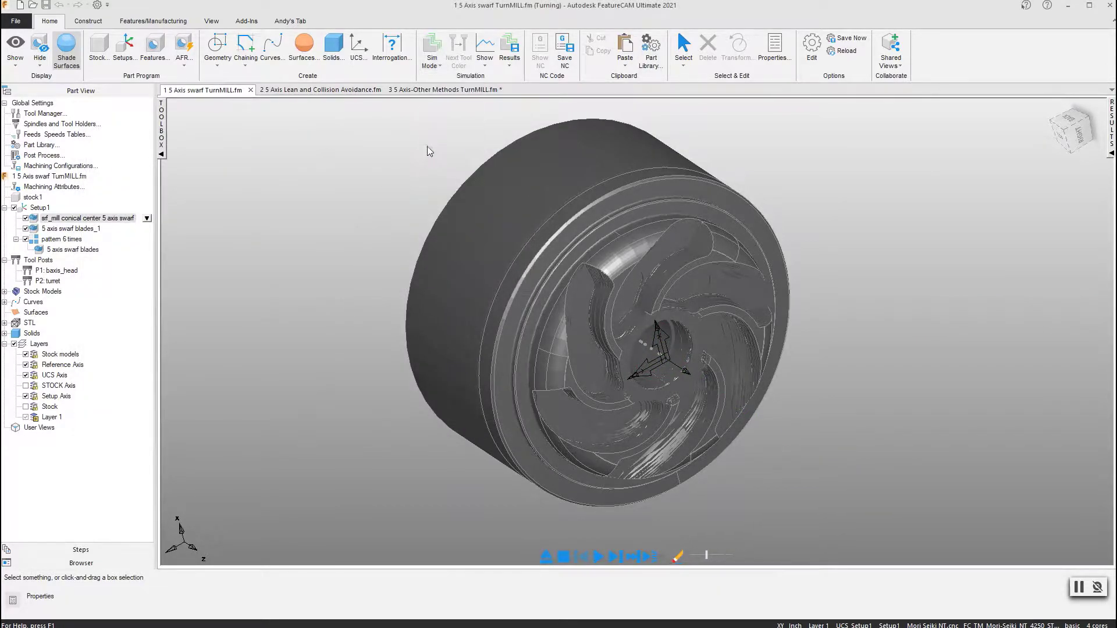
pyautogui.click(618, 560)
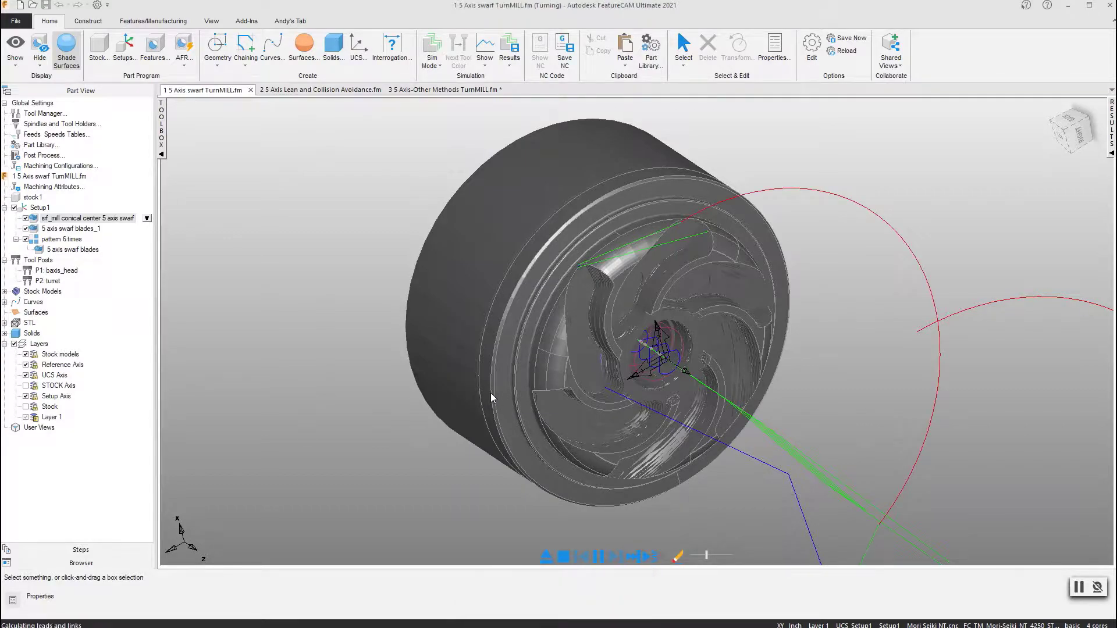
pyautogui.click(66, 238)
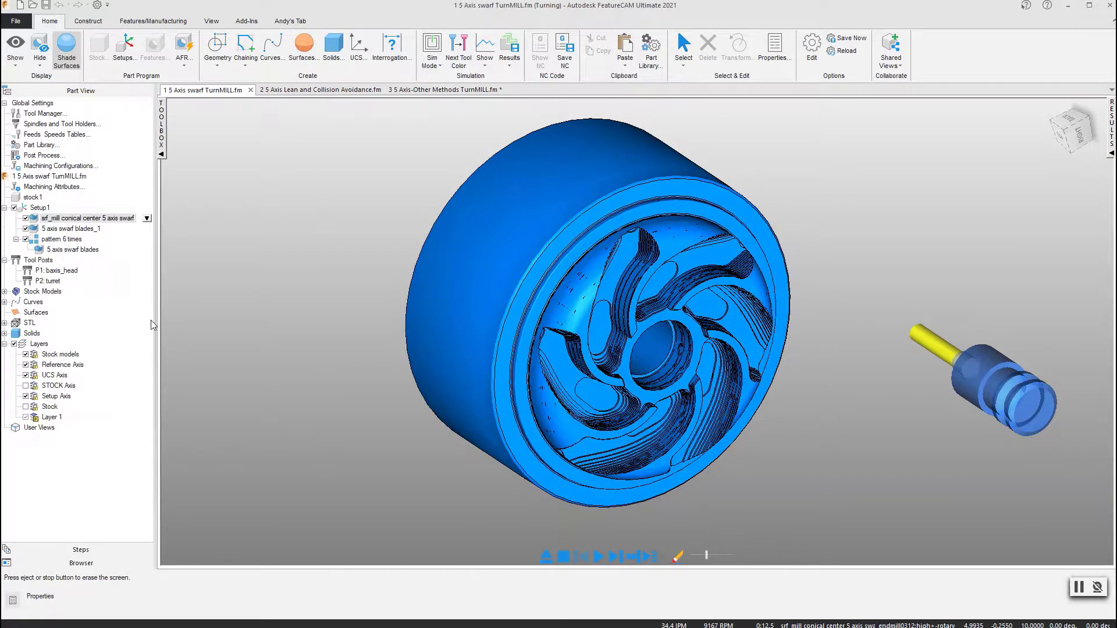
# Step the 3D simulation until the tool contacts the part, checking from top and isometric views
pyautogui.scroll(-2, 591, 370)
pyautogui.rightClick(793, 218)
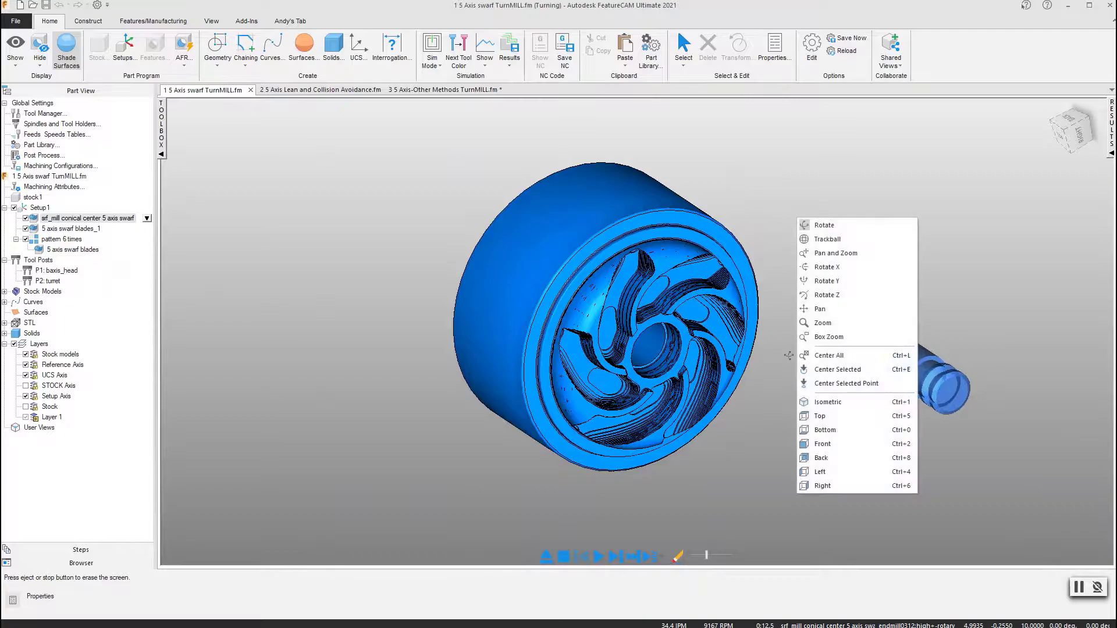
pyautogui.click(829, 420)
pyautogui.scroll(-3, 833, 392)
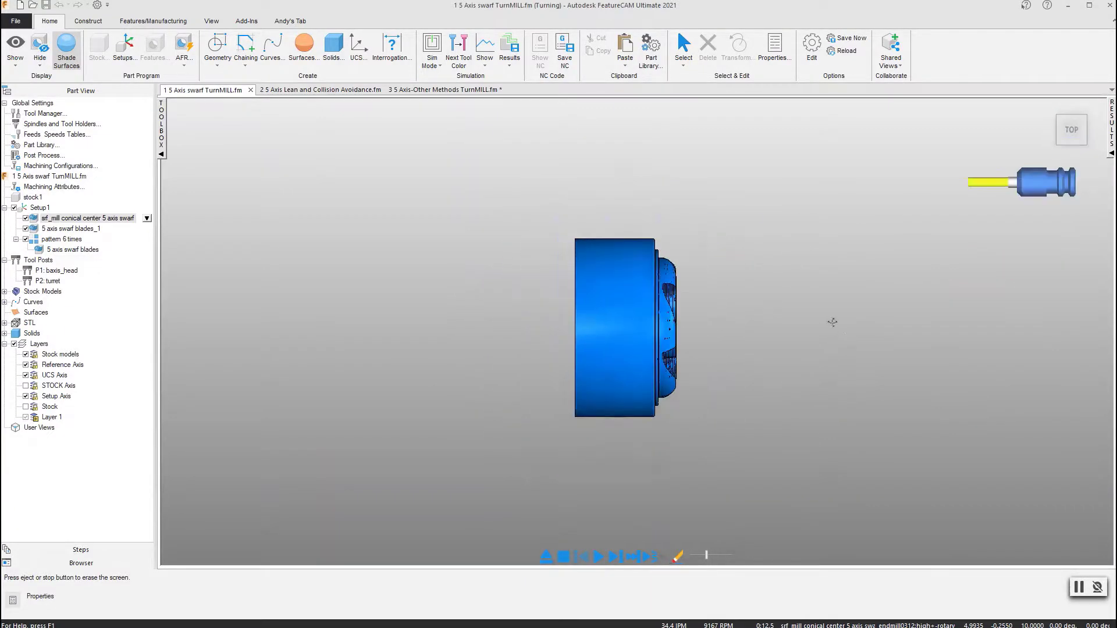
pyautogui.click(613, 556)
pyautogui.click(614, 556)
pyautogui.scroll(1, 723, 303)
pyautogui.scroll(1, 723, 303)
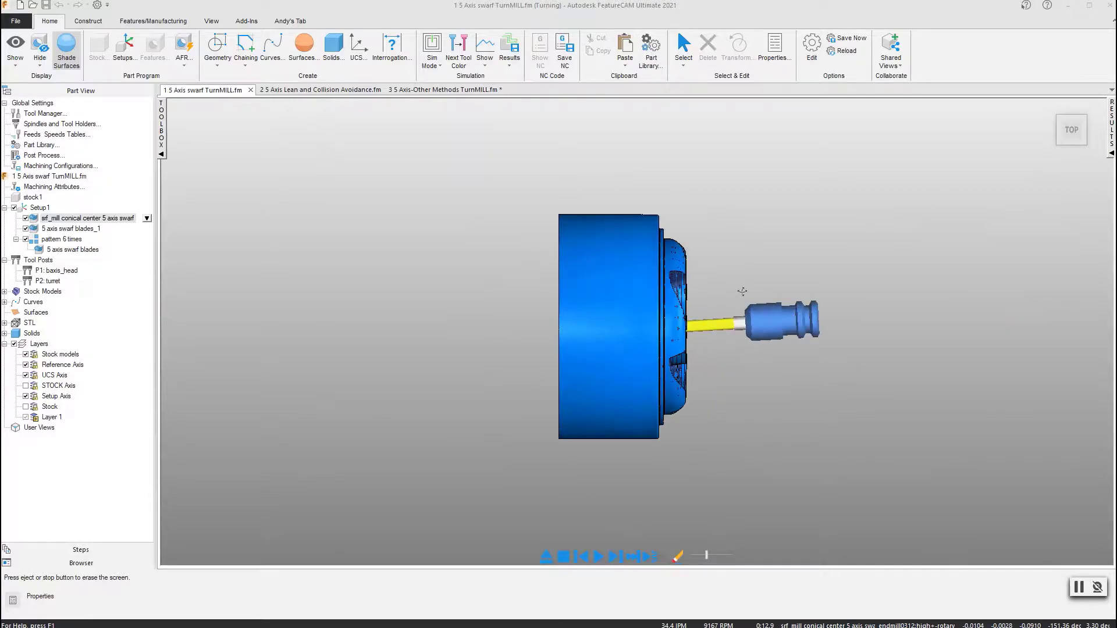
pyautogui.hotkey('ctrl', 'i')
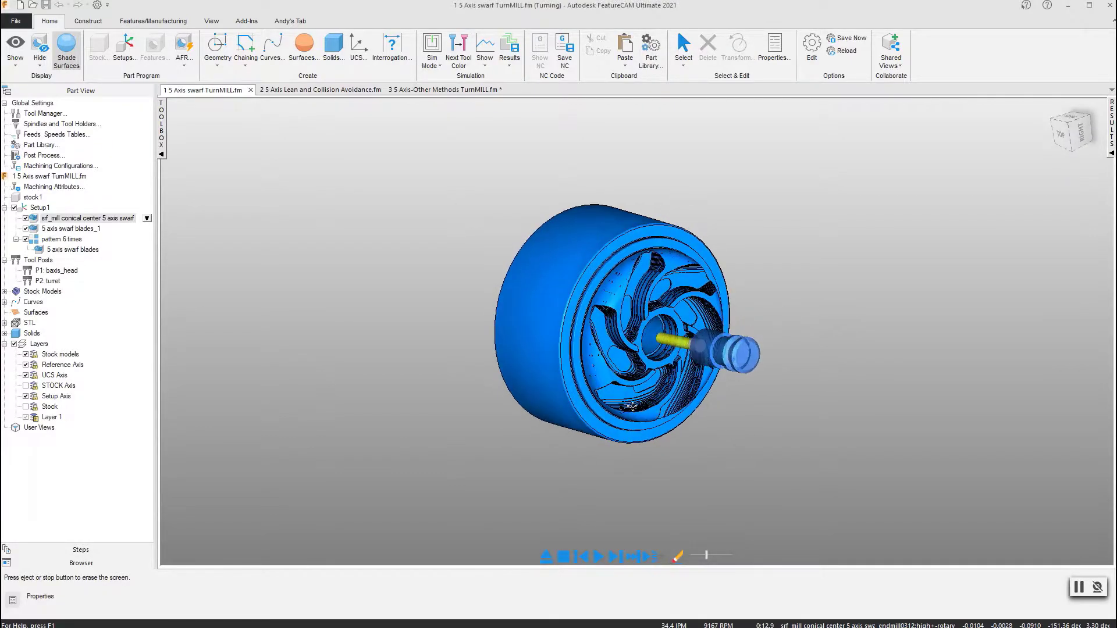
# Resume the conical center swarf cut, viewing the impeller face, and speed it up to finish
pyautogui.moveTo(707, 556); pyautogui.dragTo(699, 557)
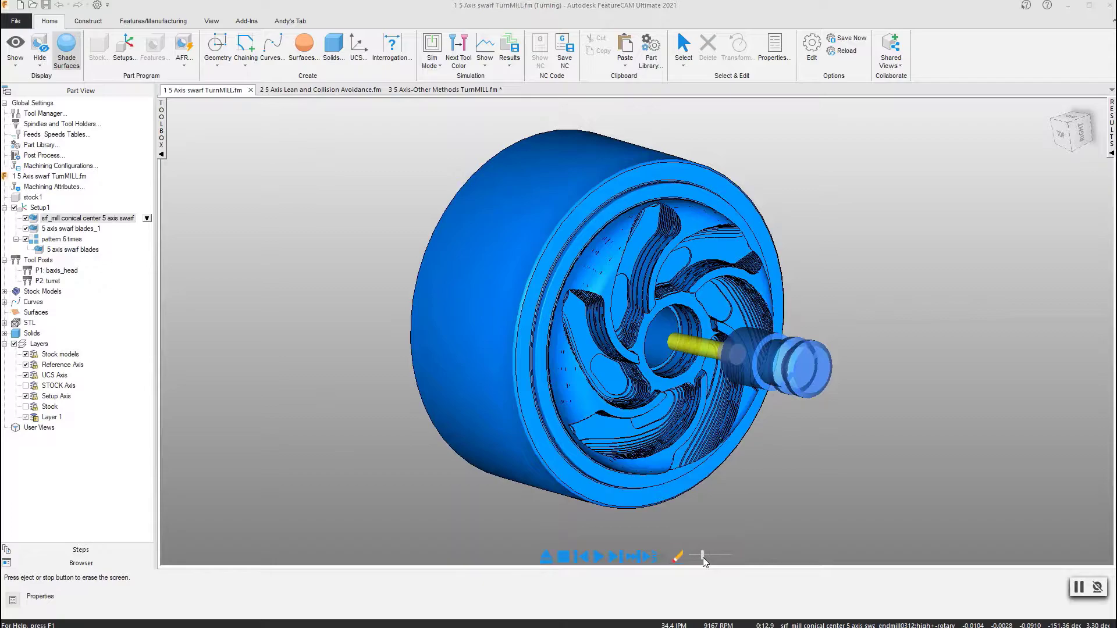
pyautogui.click(597, 558)
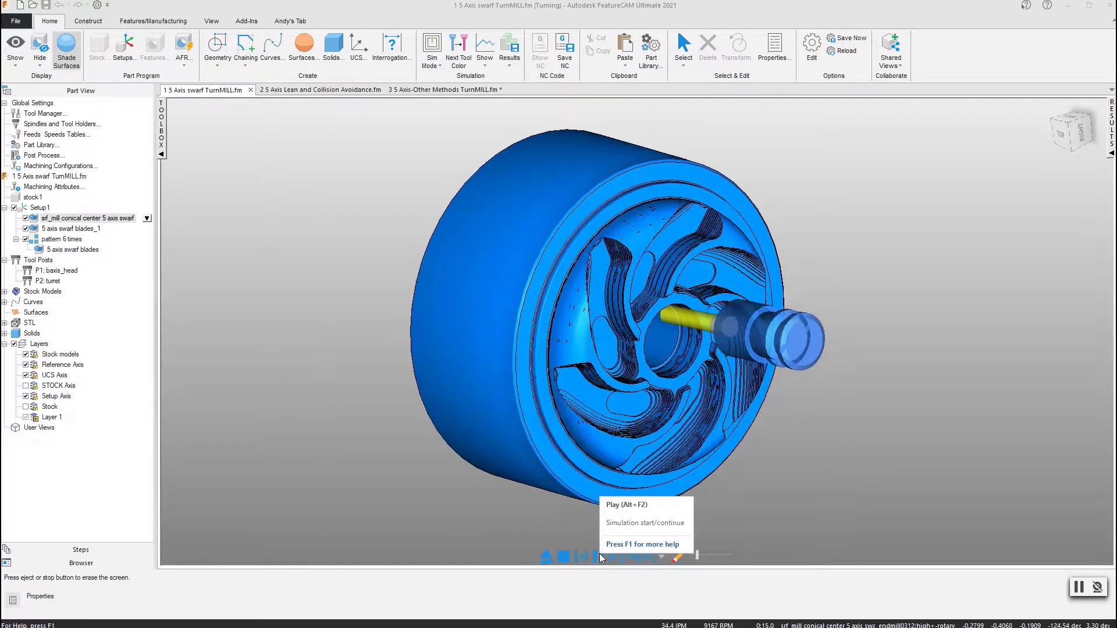
pyautogui.rightClick(914, 209)
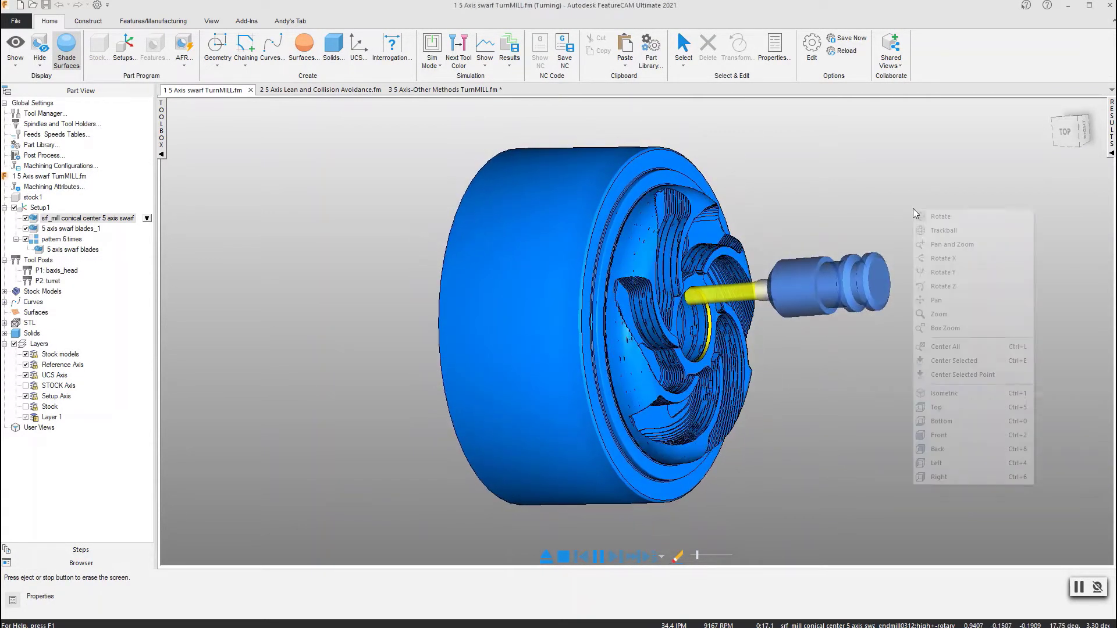
pyautogui.click(926, 409)
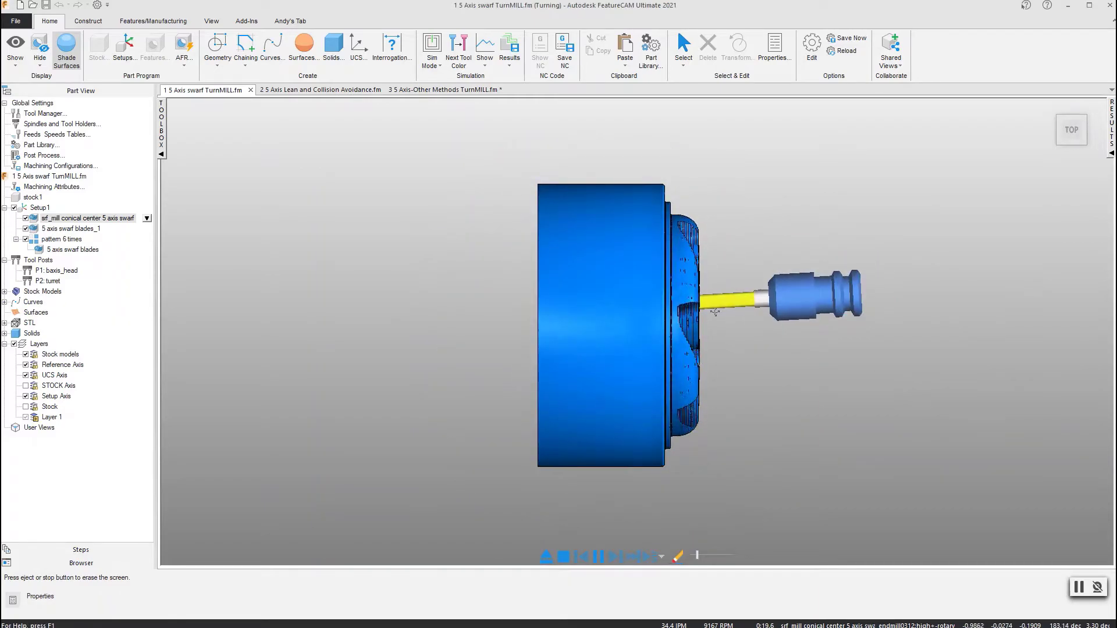
pyautogui.moveTo(715, 313); pyautogui.dragTo(600, 339, button='middle')
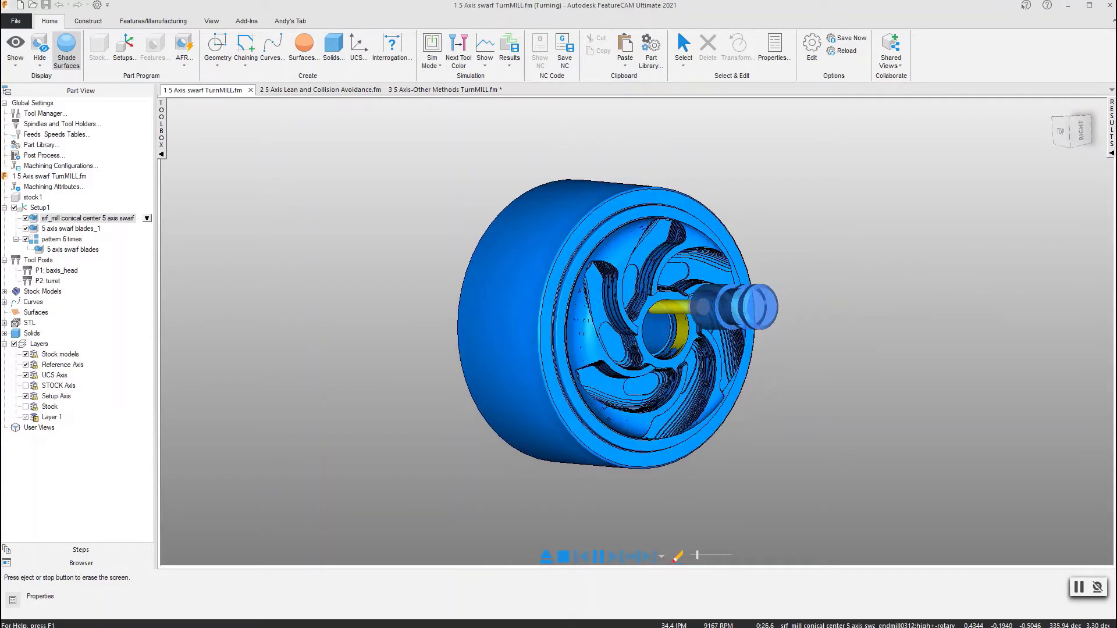
pyautogui.moveTo(698, 557); pyautogui.dragTo(706, 557)
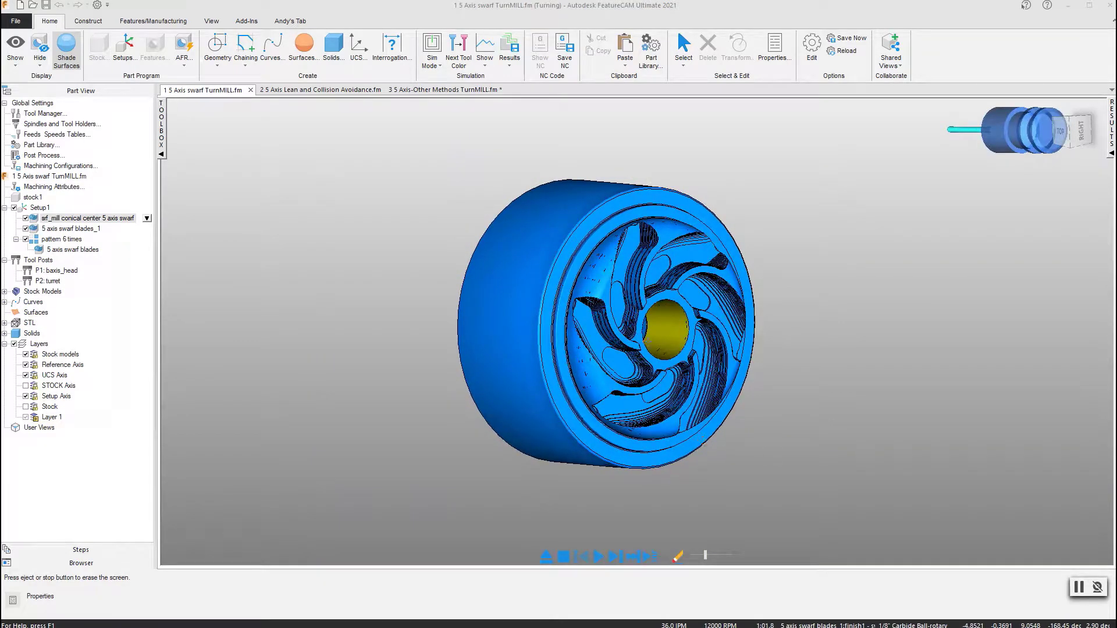
# Clear the simulation, exclude conical center swarf, and confirm blades_1 uses an Automatic tool axis
pyautogui.click(546, 556)
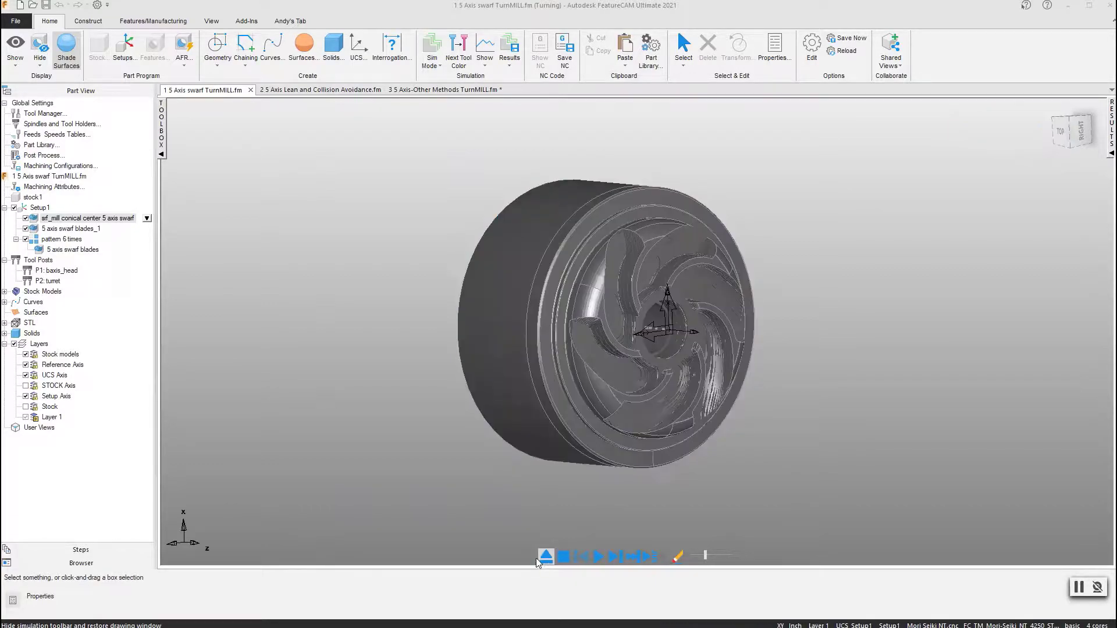
pyautogui.click(26, 219)
pyautogui.click(56, 229)
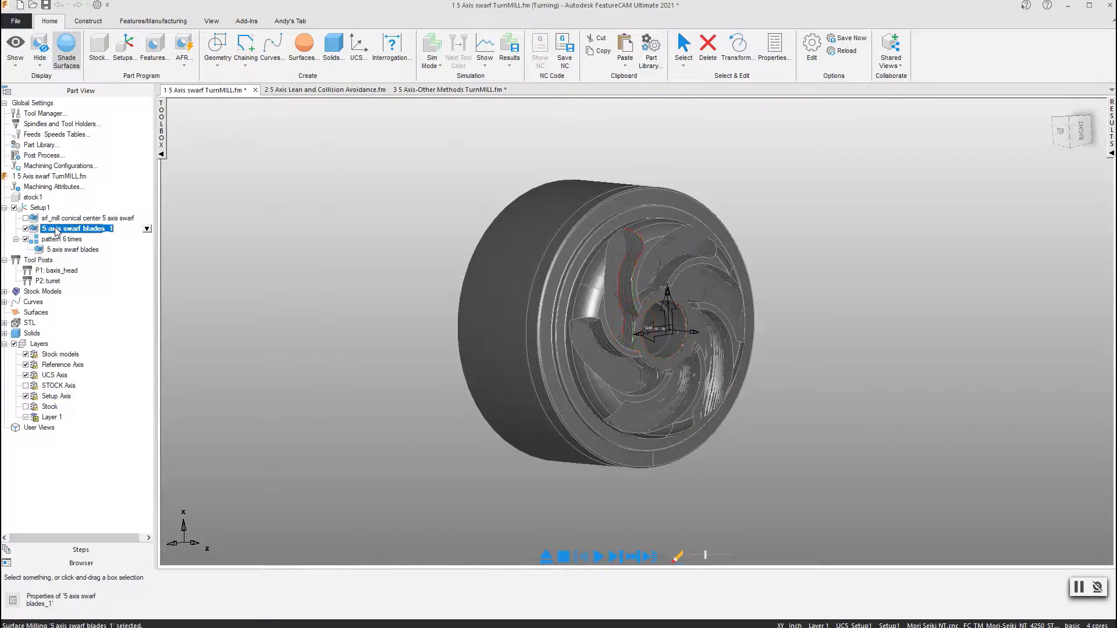
pyautogui.doubleClick(56, 230)
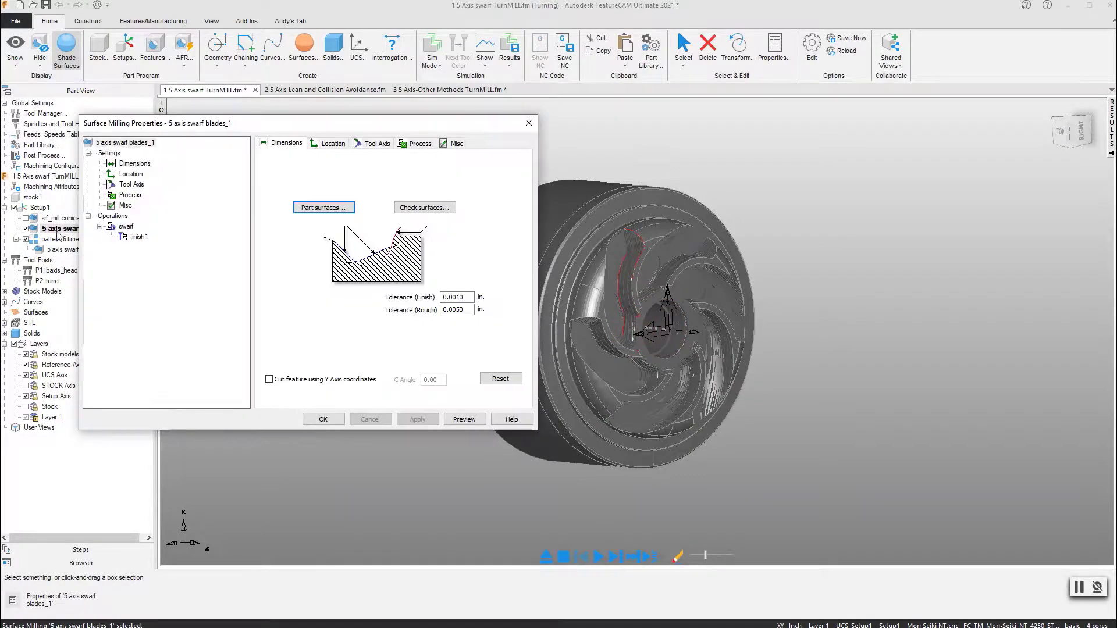
pyautogui.click(126, 226)
pyautogui.click(299, 143)
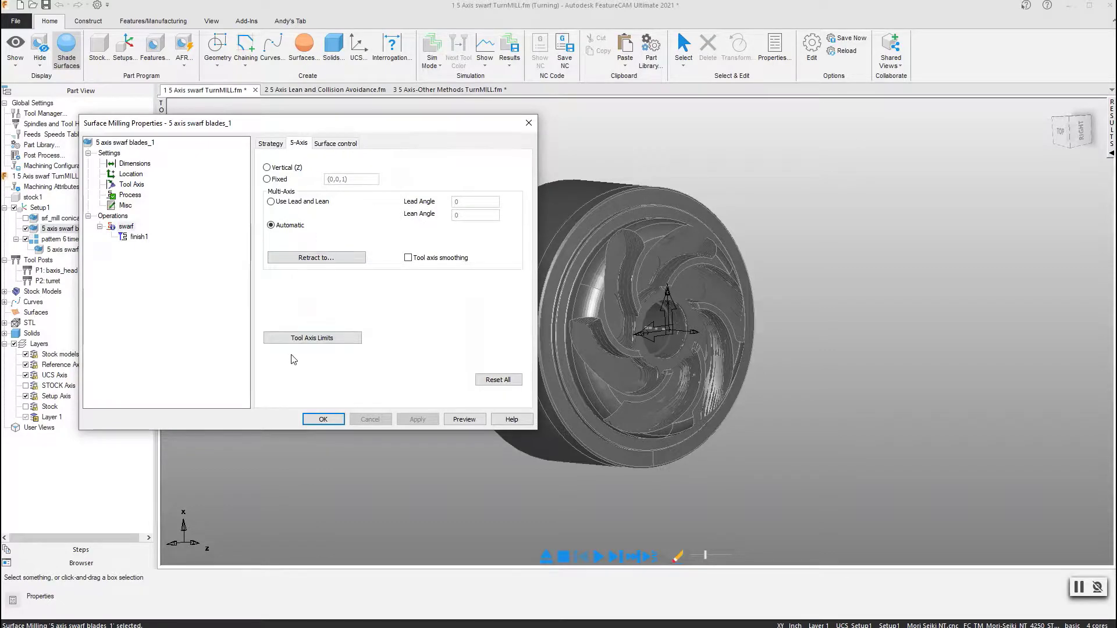
pyautogui.click(323, 419)
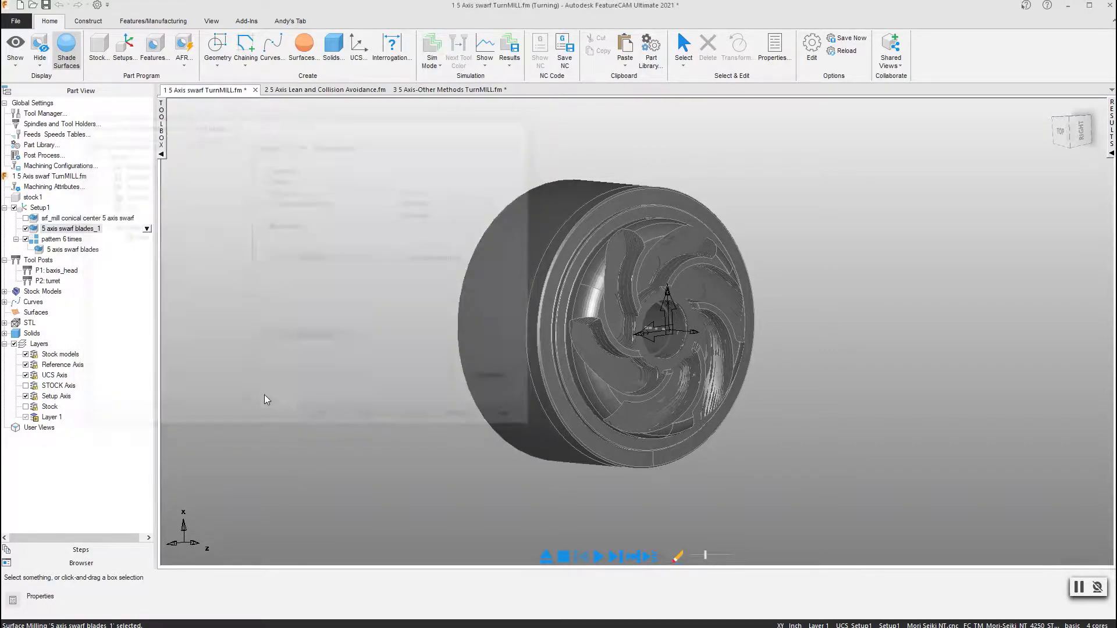
# Show only the selected 5 axis swarf blades_1 feature
pyautogui.rightClick(73, 233)
pyautogui.click(174, 349)
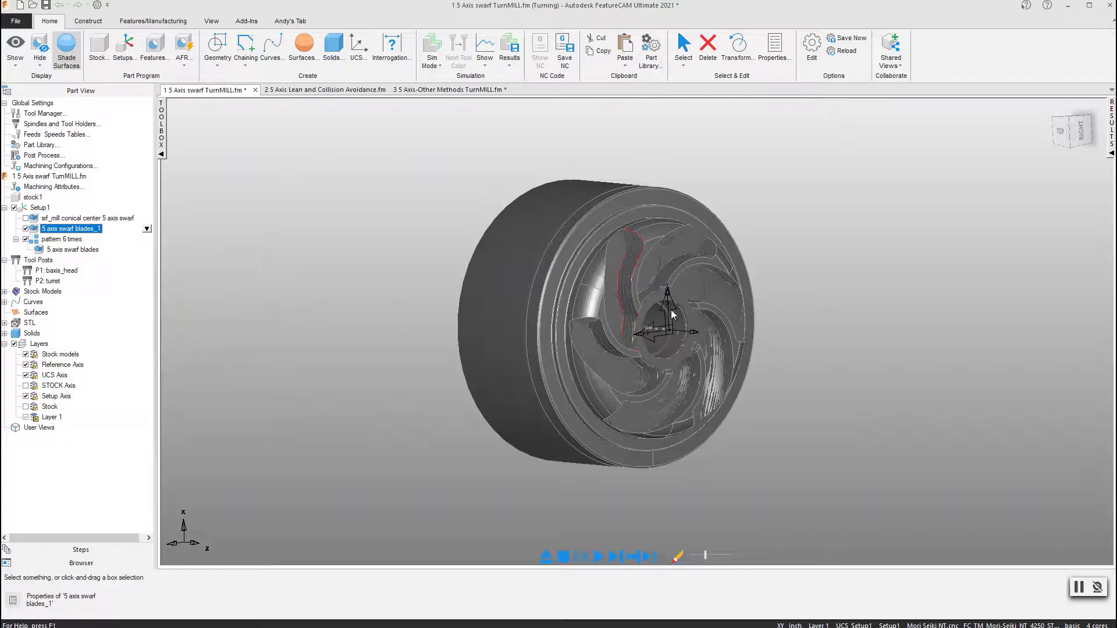
pyautogui.scroll(3, 625, 335)
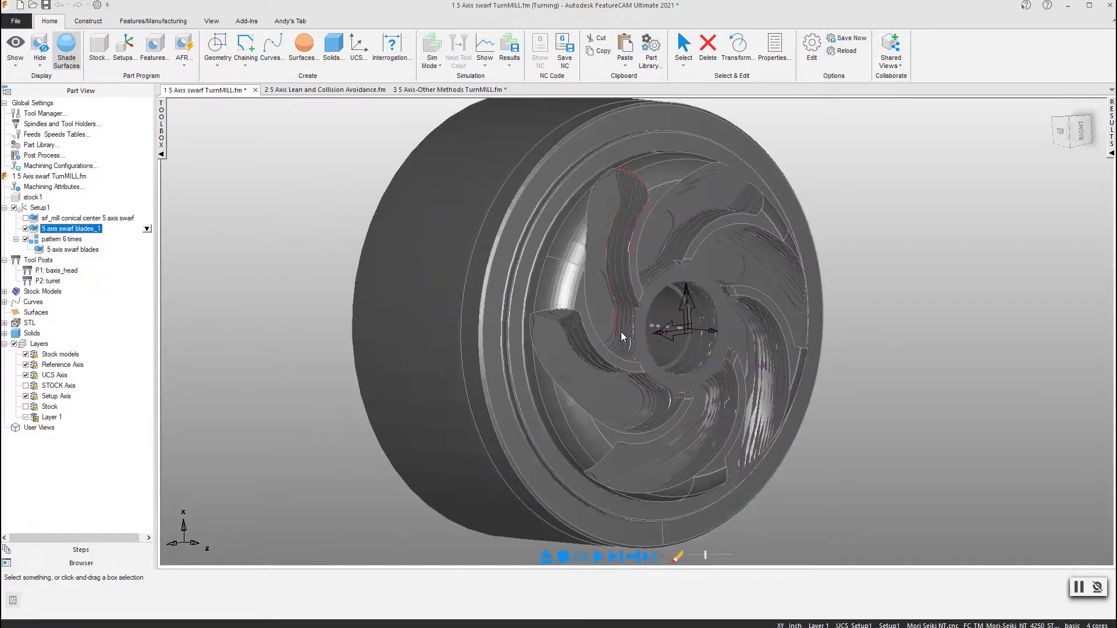
# Simulate the blades_1 finish1 swarf pass at reduced speed, orbiting to watch from above
pyautogui.scroll(-3, 604, 325)
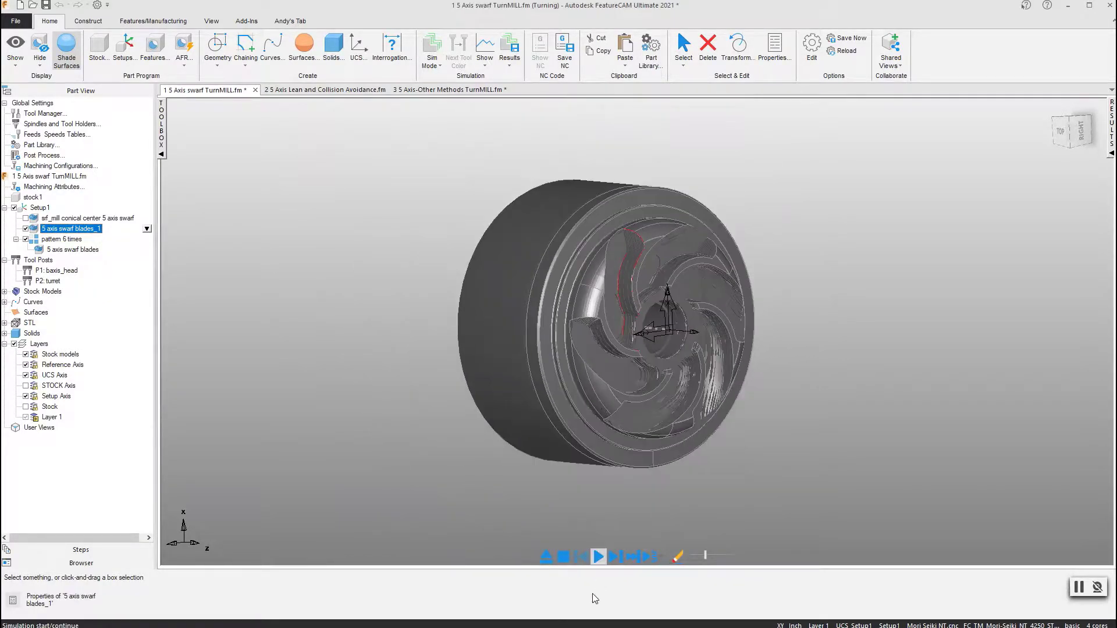
pyautogui.click(612, 561)
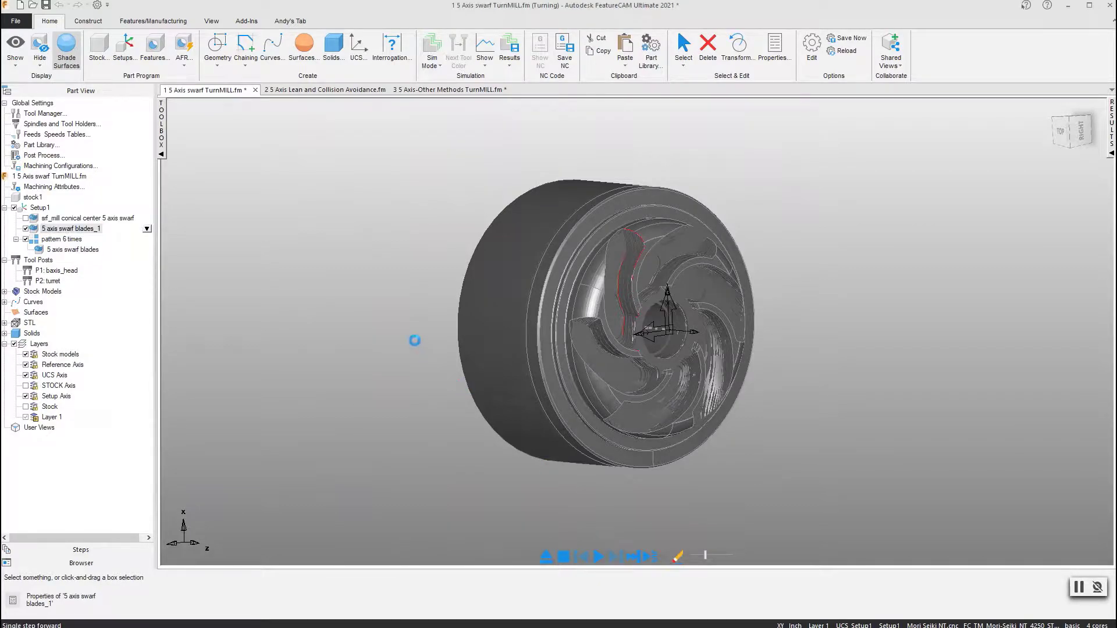
pyautogui.scroll(-2, 421, 337)
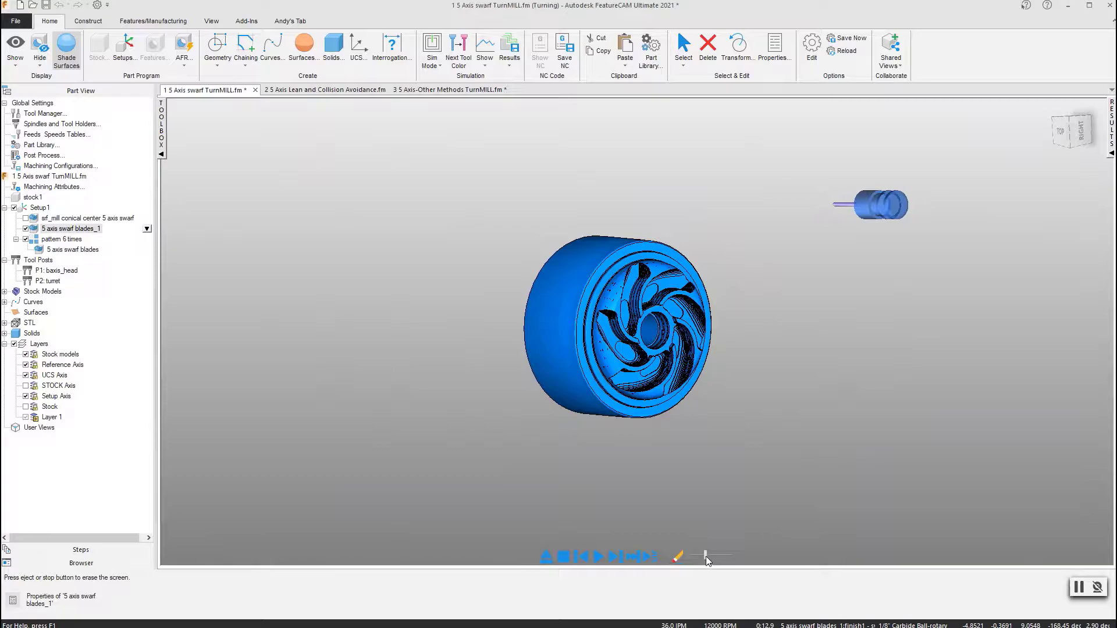
pyautogui.moveTo(706, 556); pyautogui.dragTo(697, 557)
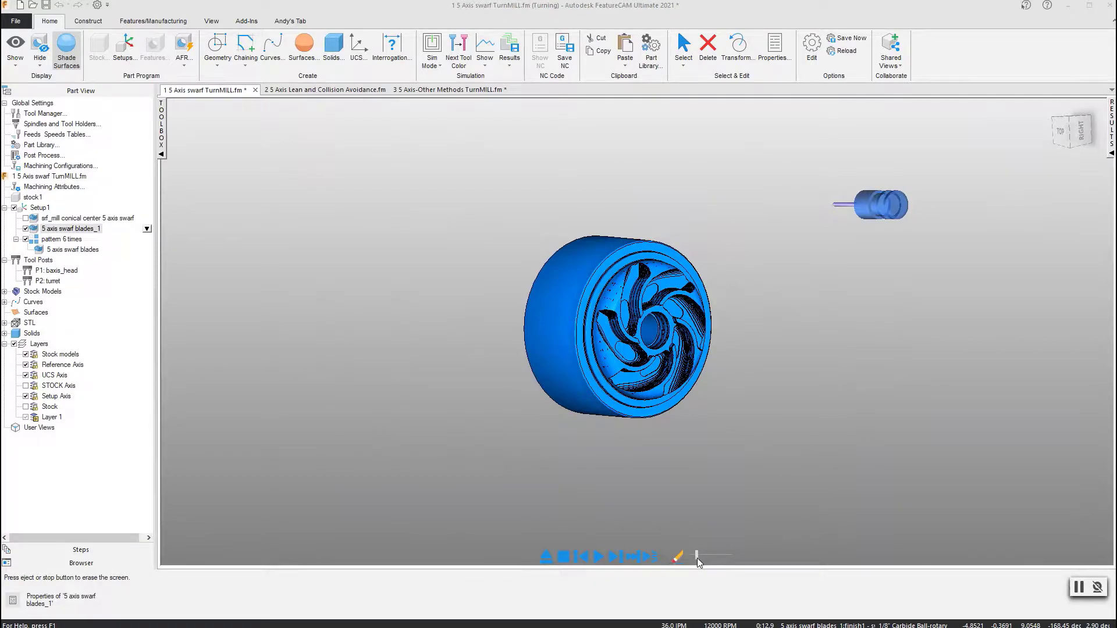
pyautogui.click(598, 558)
pyautogui.scroll(3, 697, 332)
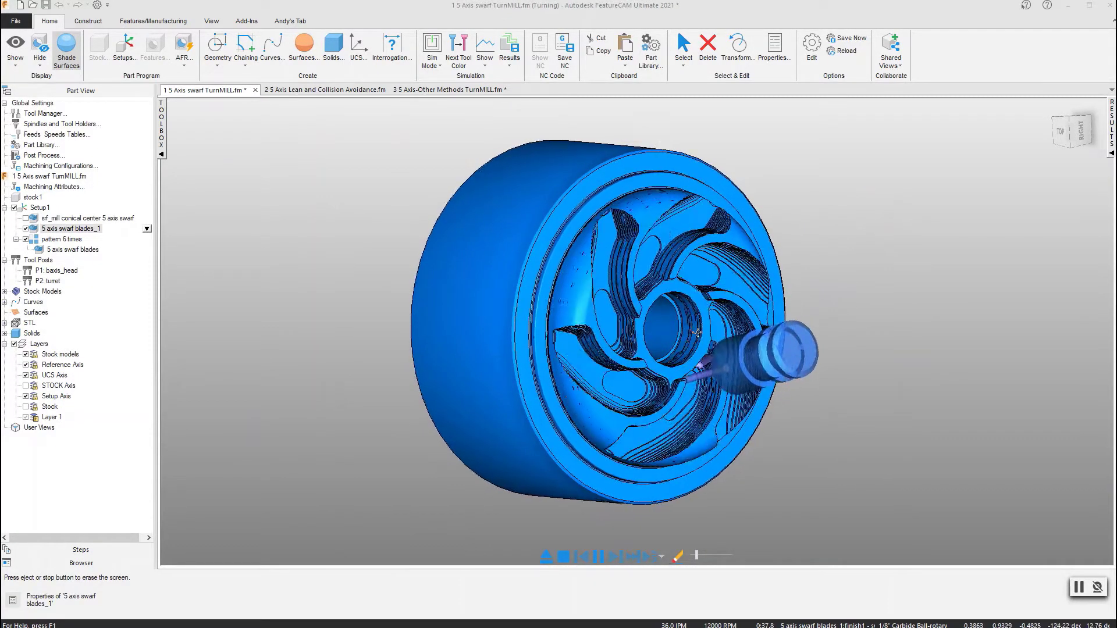
pyautogui.moveTo(697, 333); pyautogui.dragTo(587, 217, button='middle')
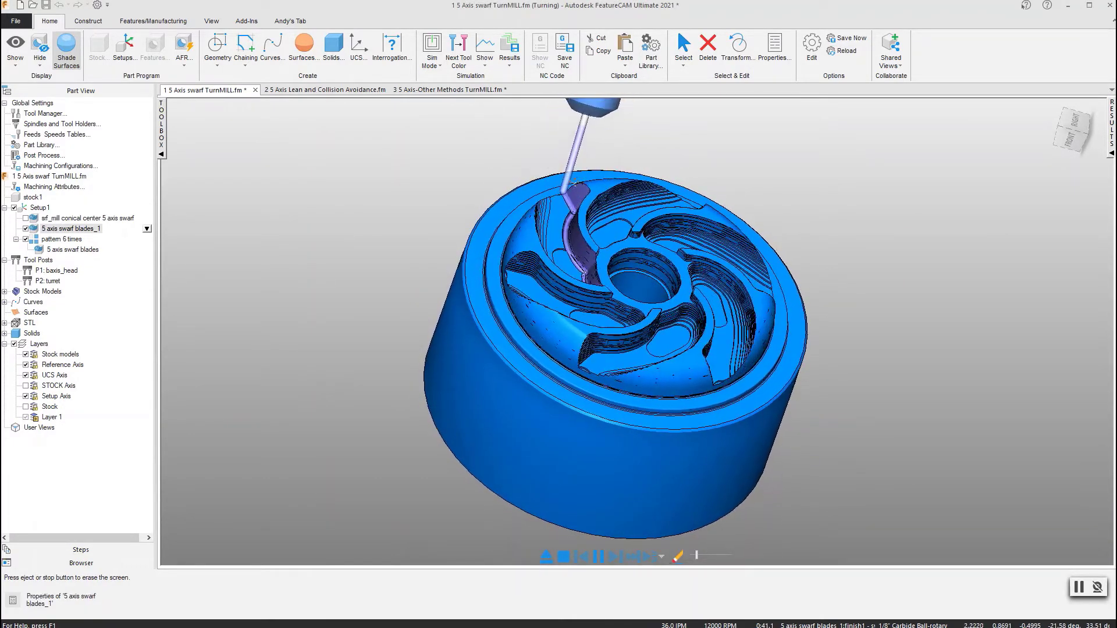
pyautogui.moveTo(586, 217); pyautogui.dragTo(656, 293, button='middle')
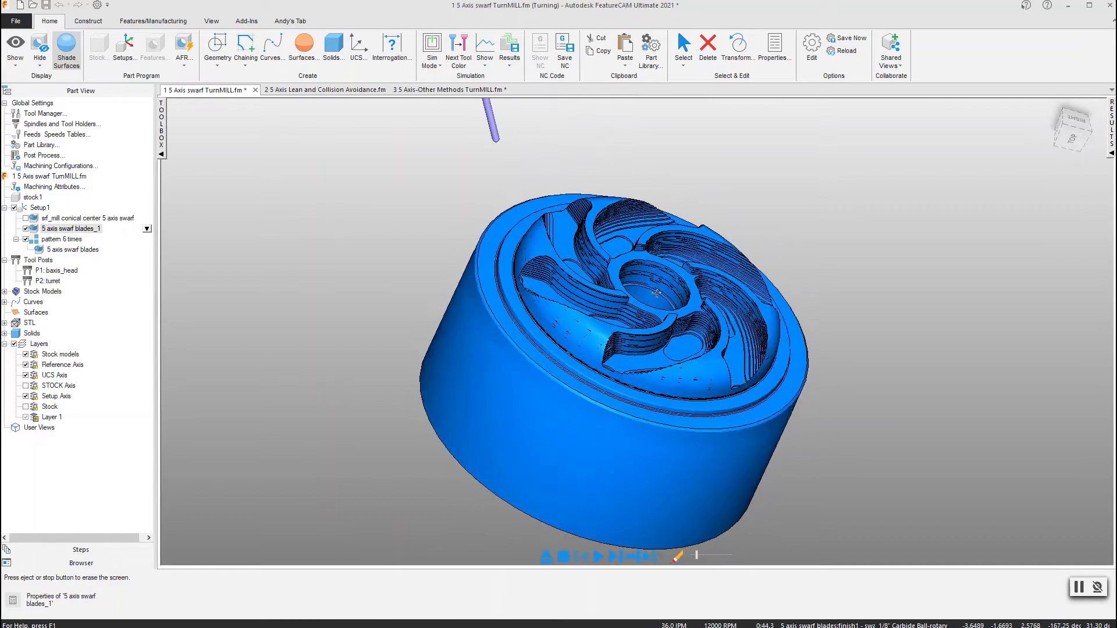
# Erase the blade simulation and replay it with the pattern 6 times feature selected
pyautogui.click(545, 557)
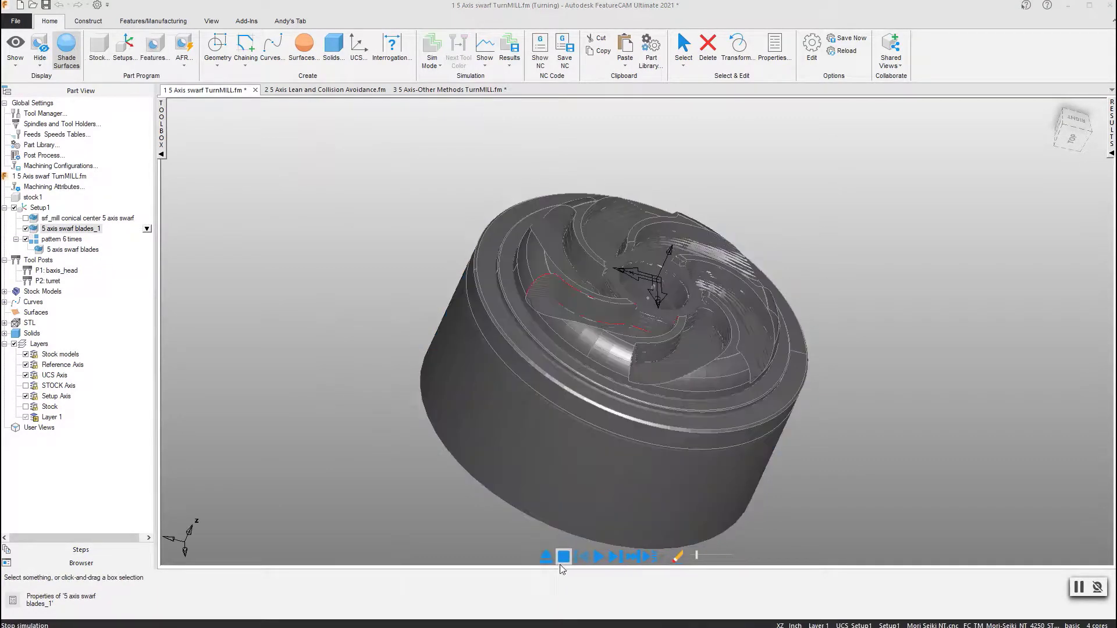
pyautogui.click(26, 239)
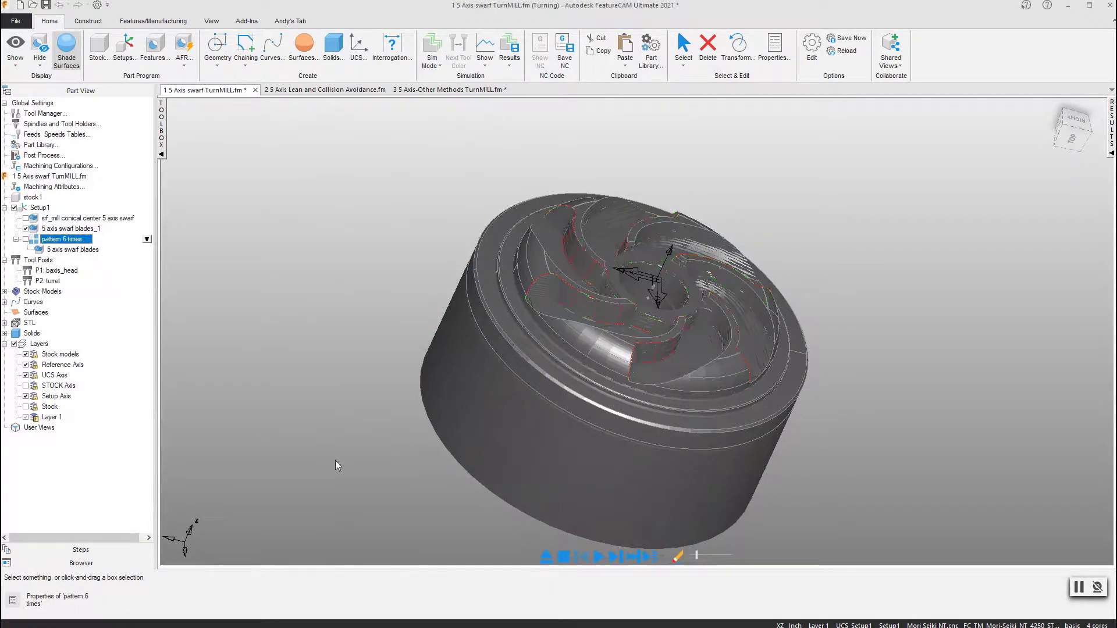
pyautogui.click(615, 558)
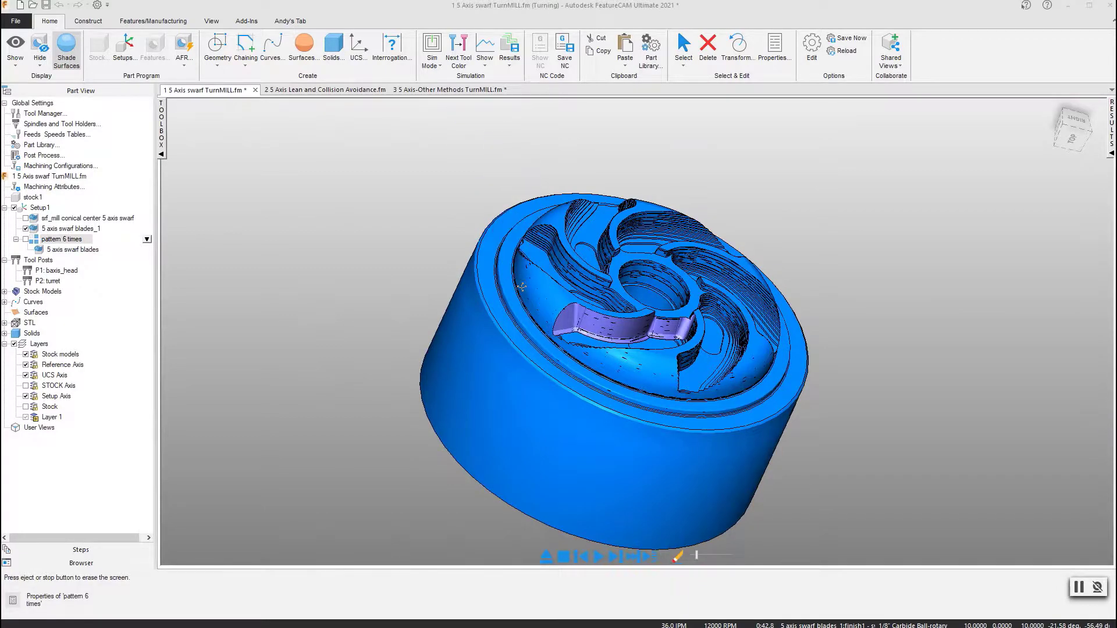
# Erase the simulation again and select the 5 axis swarf blades_1 feature
pyautogui.click(546, 557)
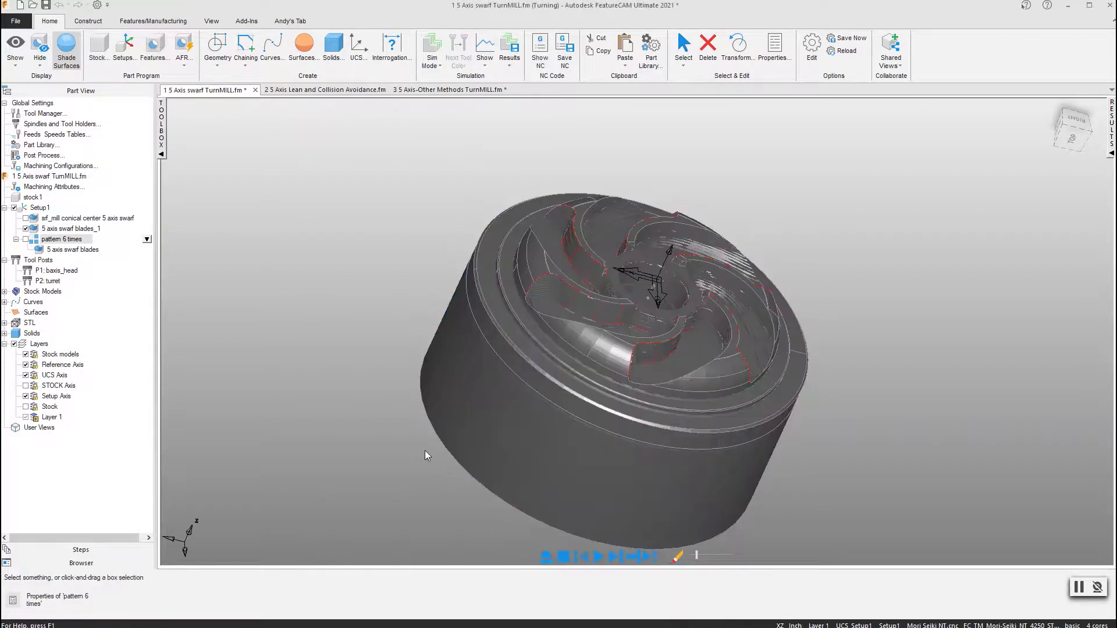
pyautogui.click(66, 228)
pyautogui.click(66, 228)
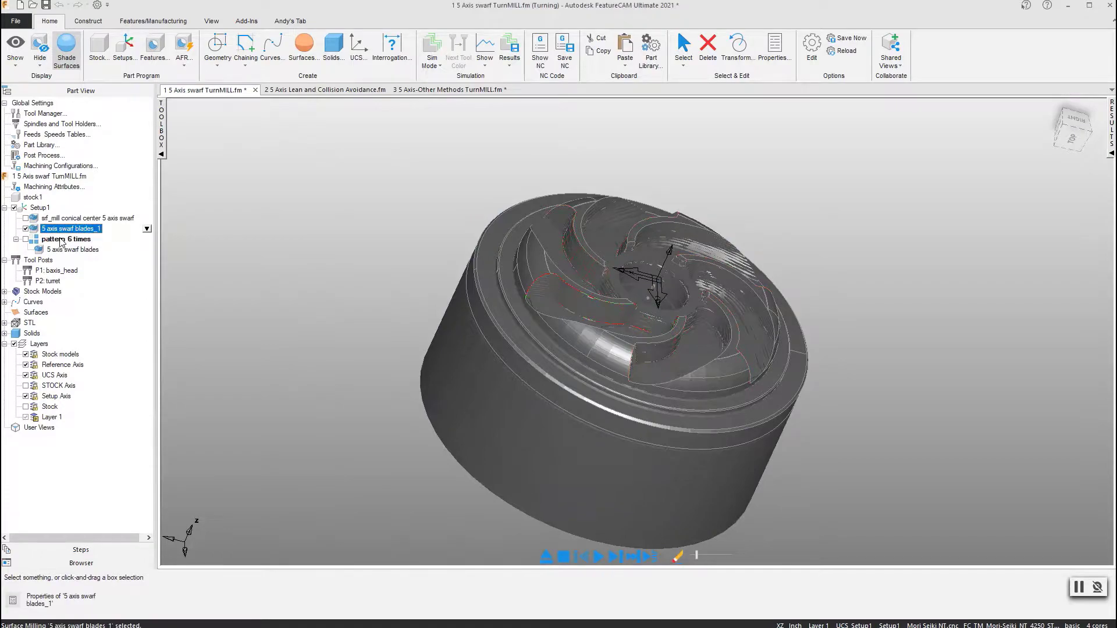
# Set blades_1 finish1 tool axis elevation limits to minimum 65° and maximum 90°
pyautogui.doubleClick(42, 230)
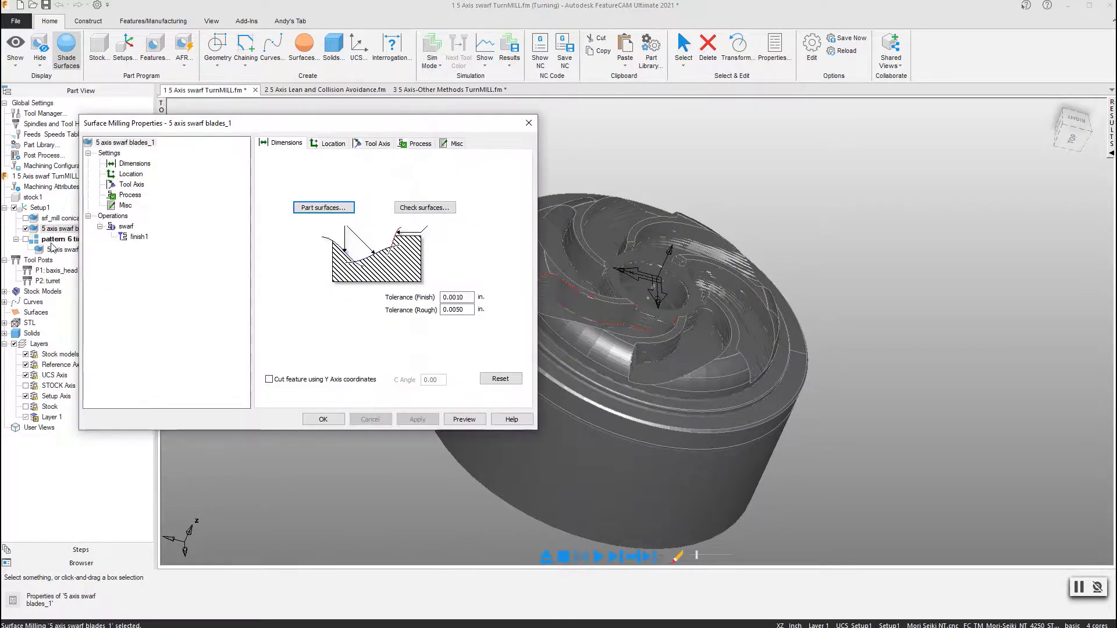
pyautogui.click(133, 235)
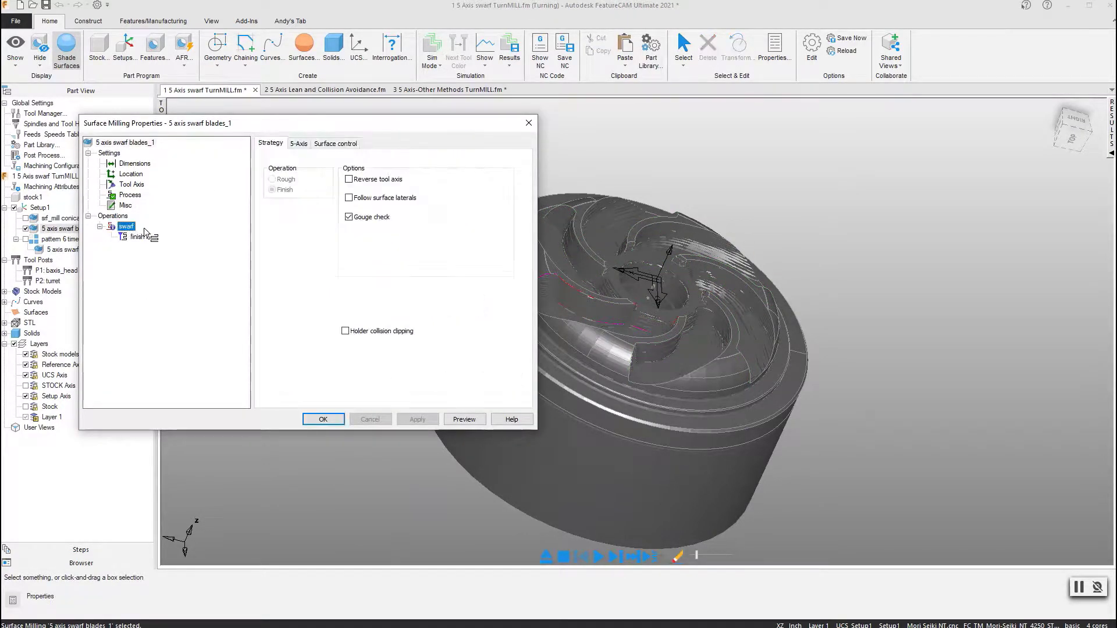
pyautogui.click(298, 143)
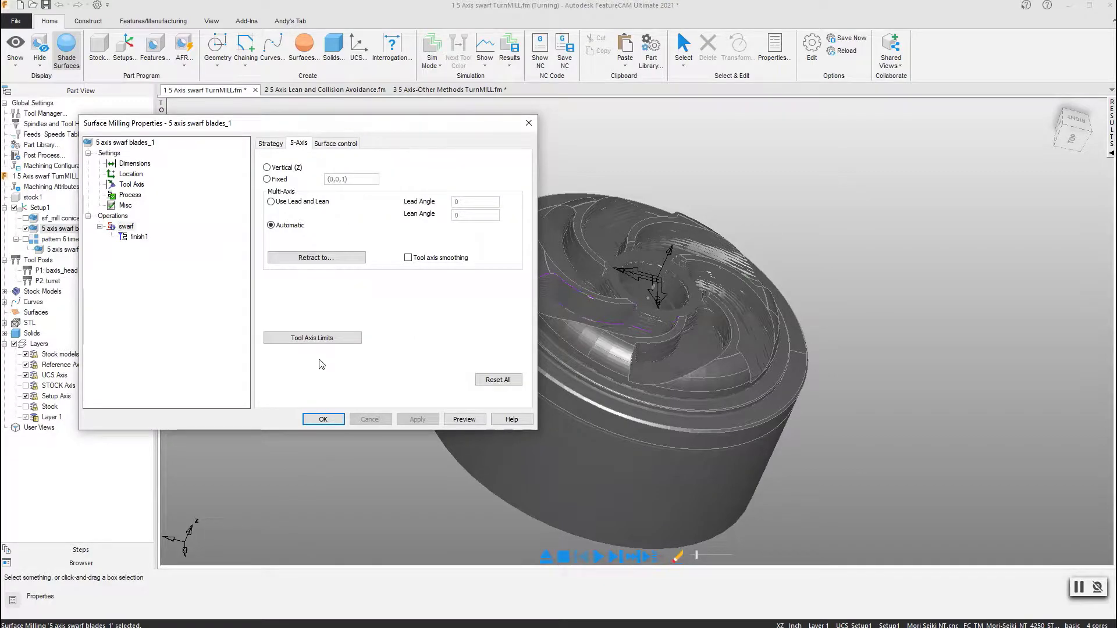
pyautogui.click(332, 340)
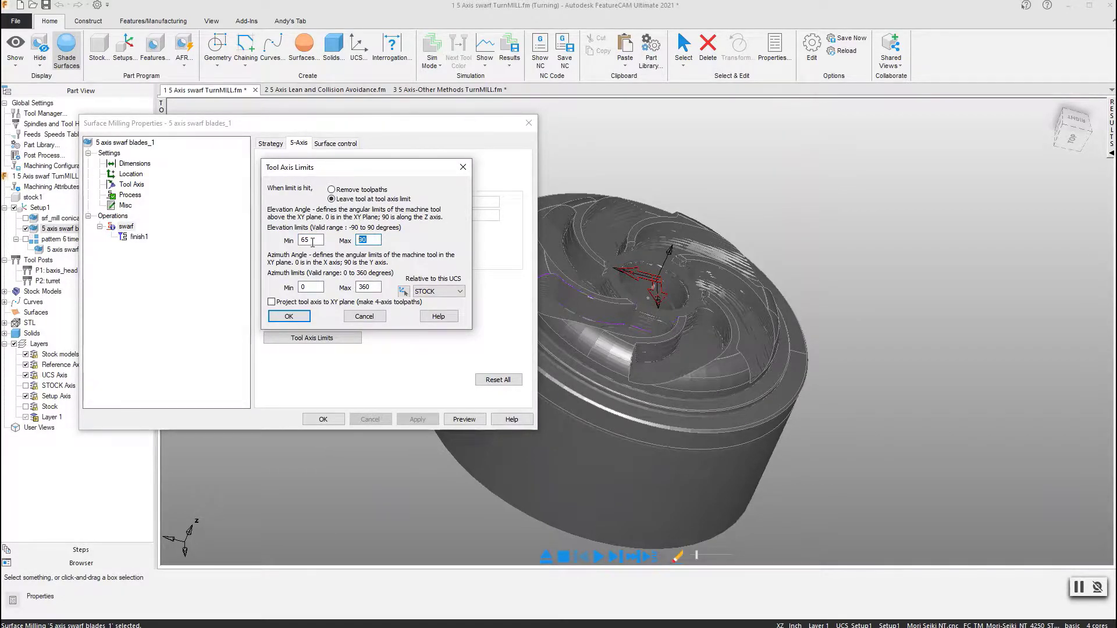
pyautogui.click(289, 317)
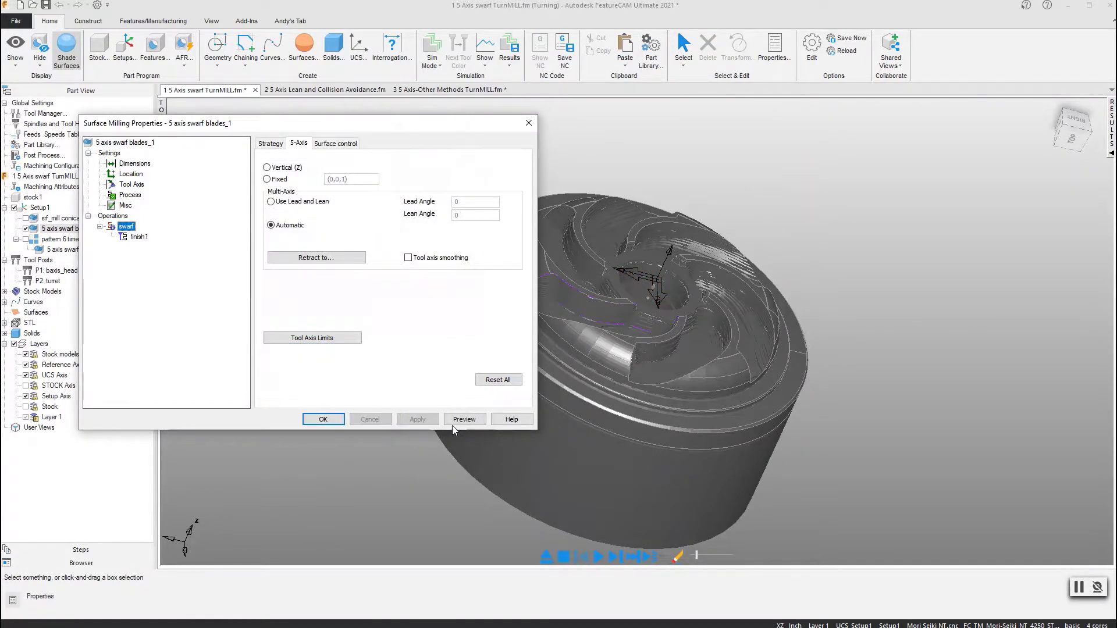
# Preview the limited-axis swarf toolpath, abort the preview, and accept the blades_1 settings with OK
pyautogui.click(457, 422)
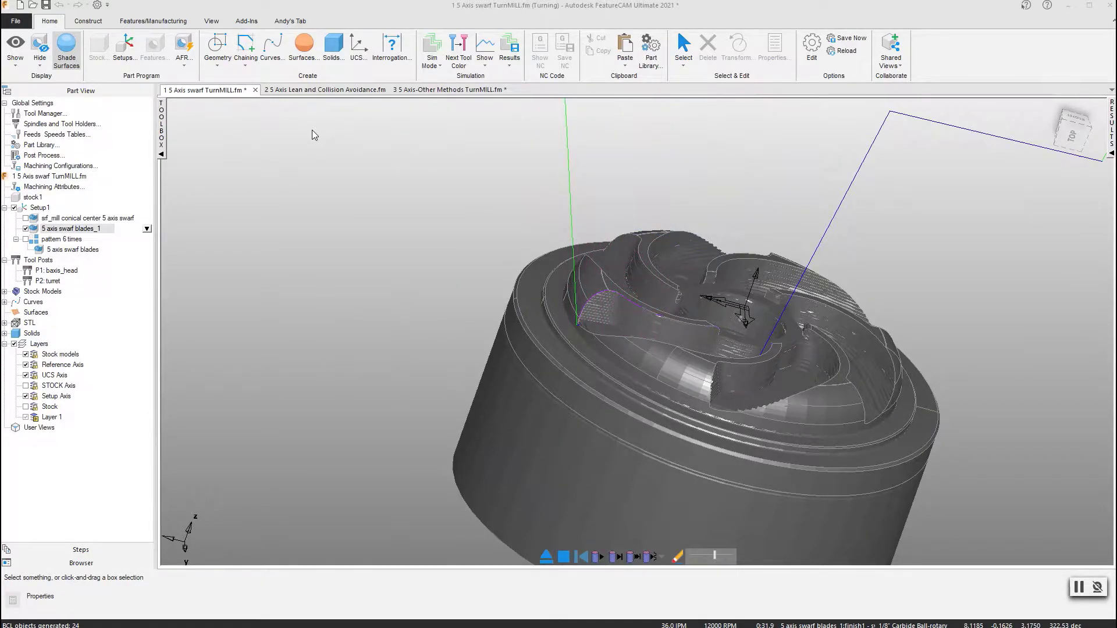
pyautogui.click(546, 557)
pyautogui.click(548, 345)
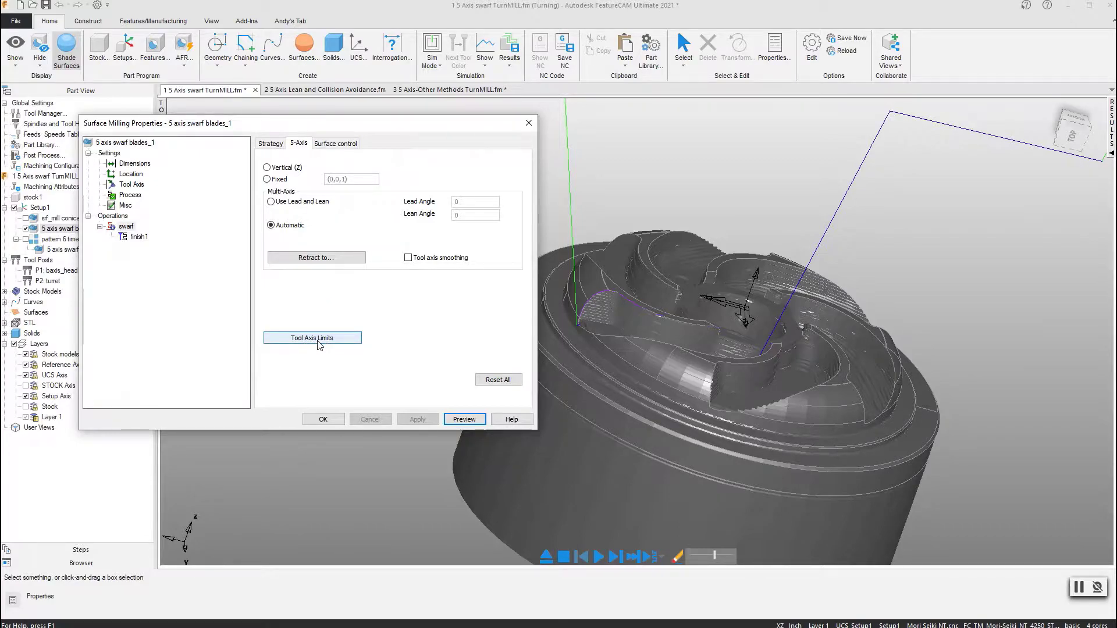
pyautogui.click(329, 420)
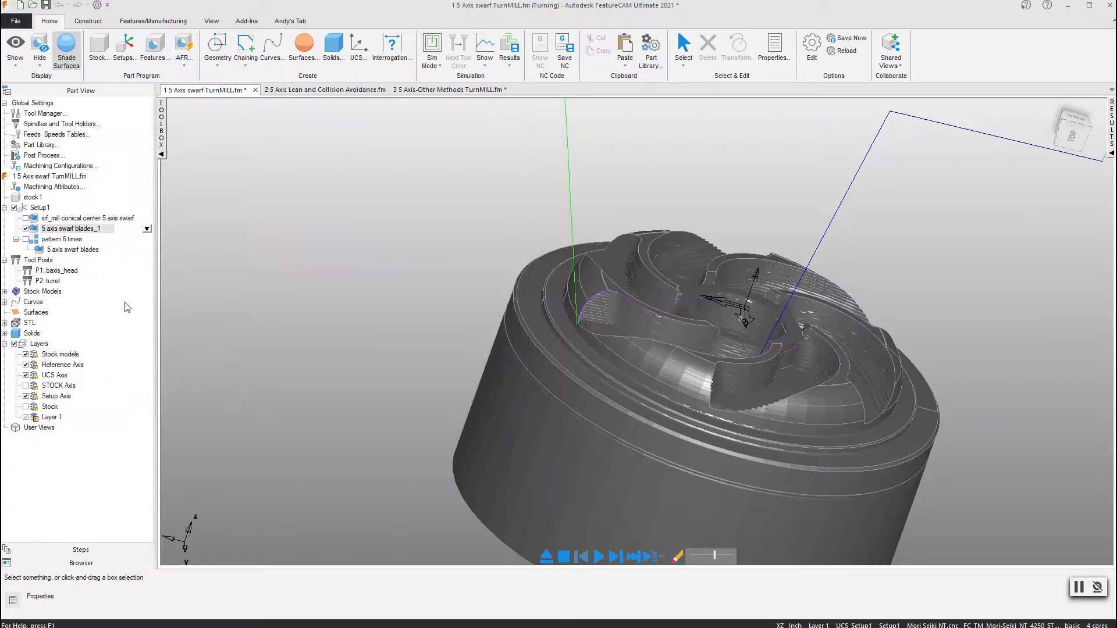
# Include pattern 6 times instead of 5 axis swarf blades_1 and set Sim Mode to machine simulation
pyautogui.click(25, 239)
pyautogui.click(25, 229)
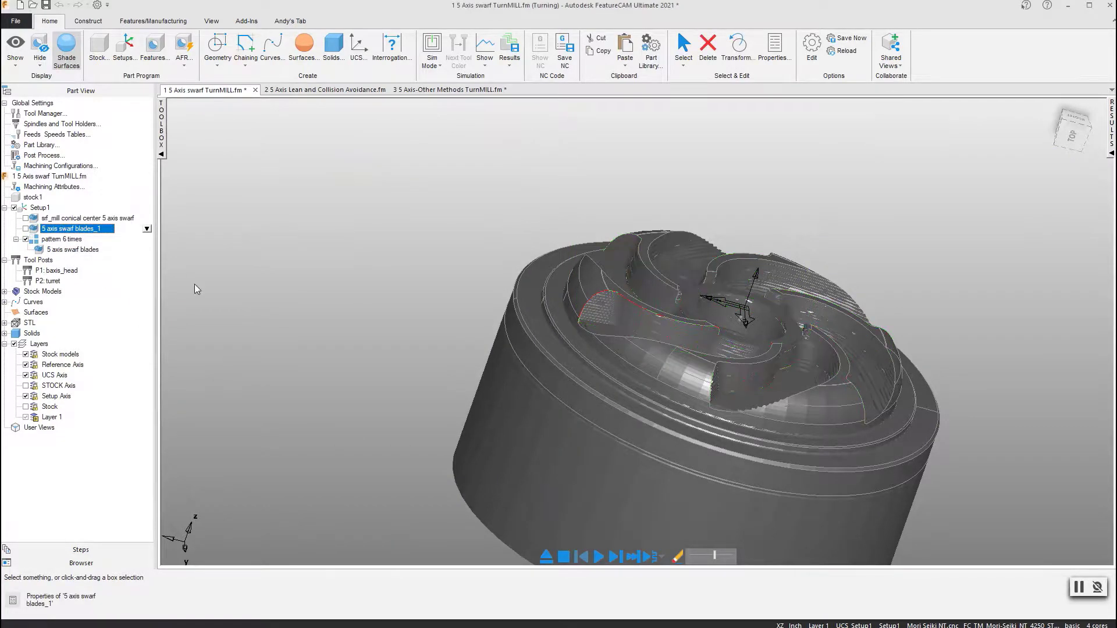
pyautogui.moveTo(195, 284); pyautogui.dragTo(503, 308, button='middle')
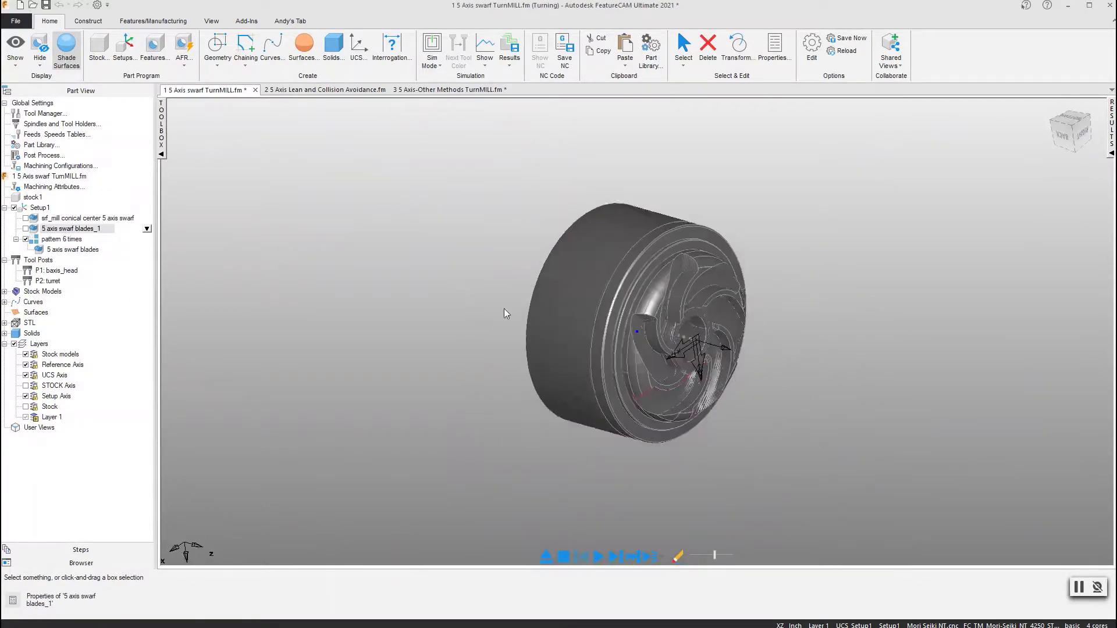
pyautogui.click(428, 69)
pyautogui.click(442, 188)
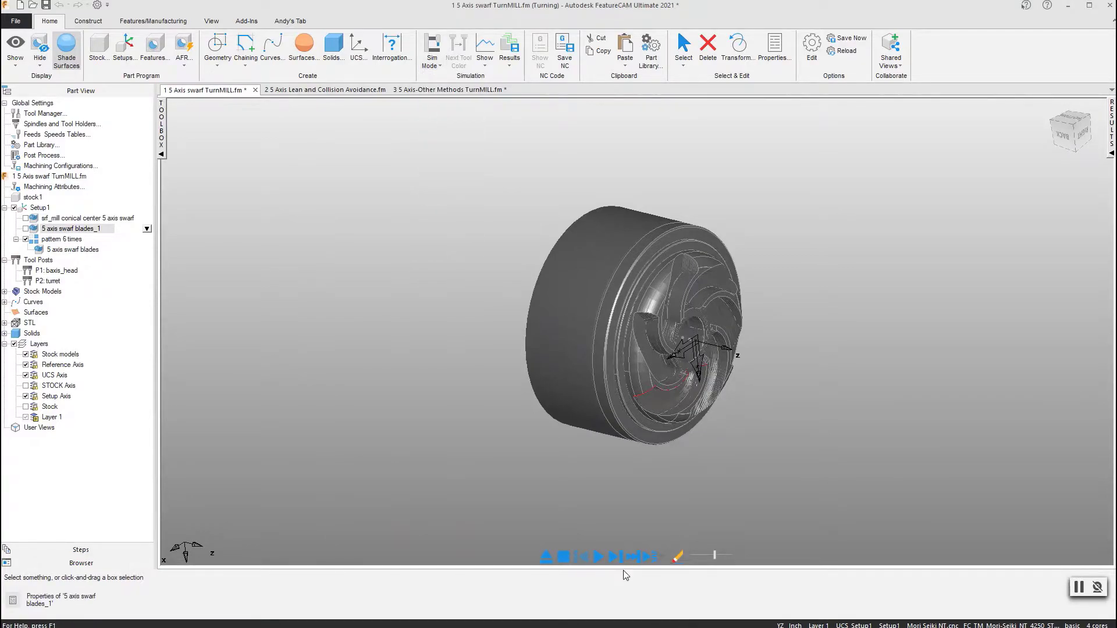
# Play the machine simulation of the patterned blades and slow the speed slider slightly
pyautogui.click(614, 558)
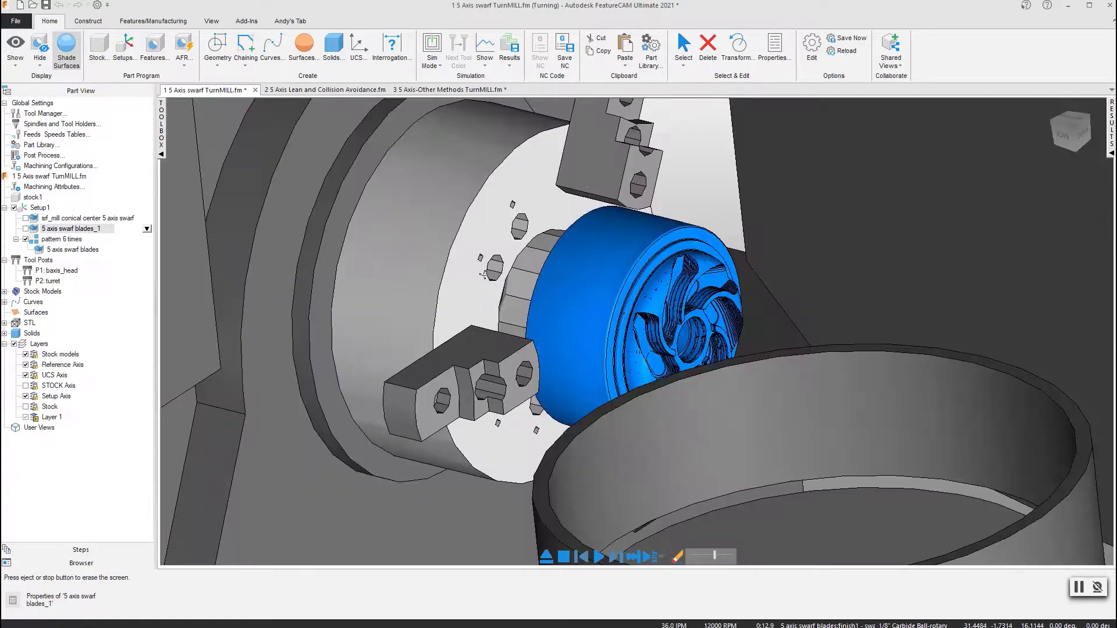
pyautogui.moveTo(524, 278); pyautogui.dragTo(711, 318, button='middle')
pyautogui.scroll(-5, 602, 214)
pyautogui.scroll(-2, 711, 318)
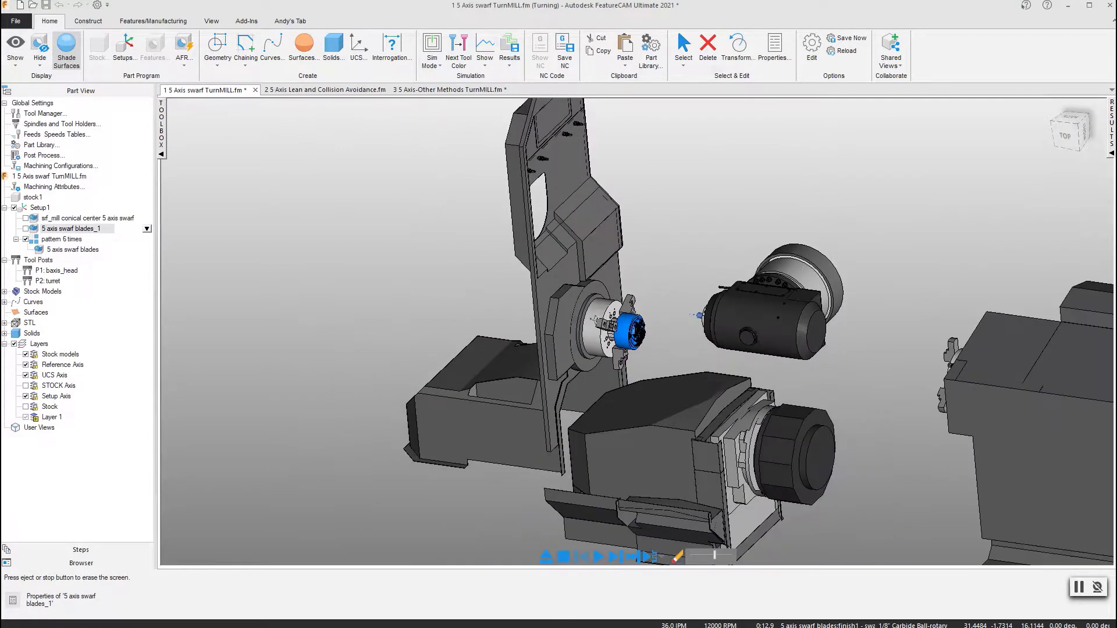
pyautogui.scroll(2, 768, 411)
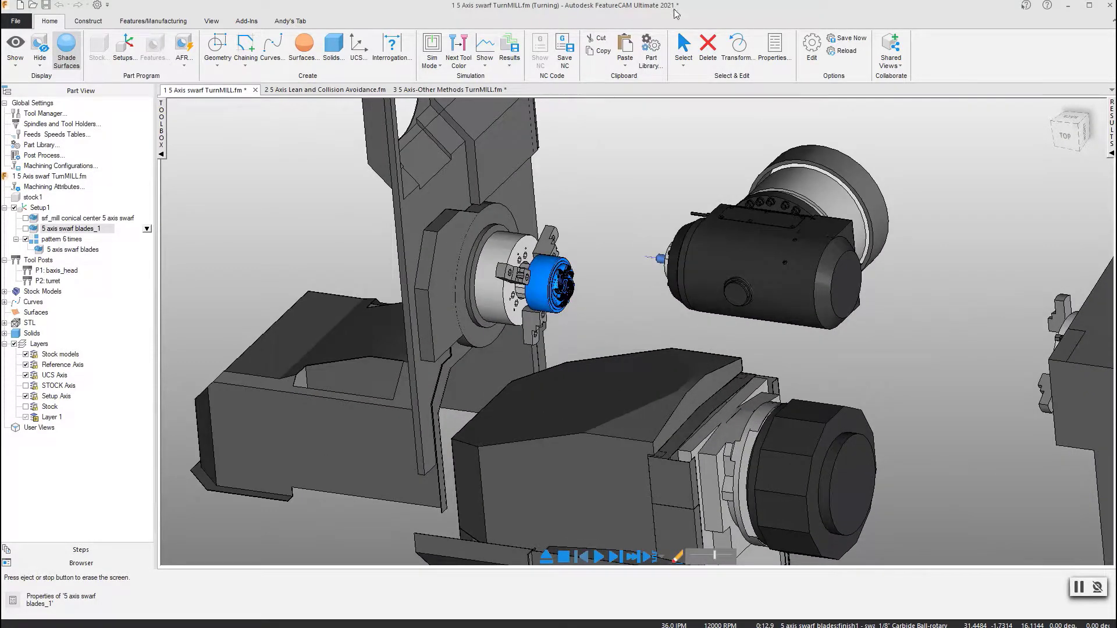
pyautogui.scroll(-2, 425, 417)
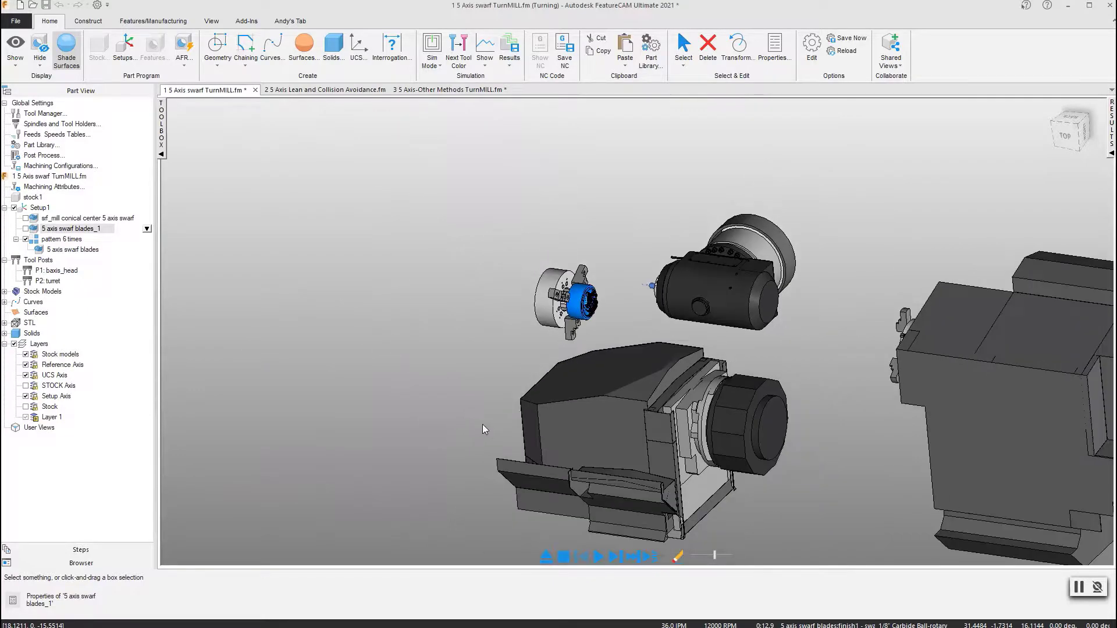
pyautogui.moveTo(482, 428); pyautogui.dragTo(691, 420, button='middle')
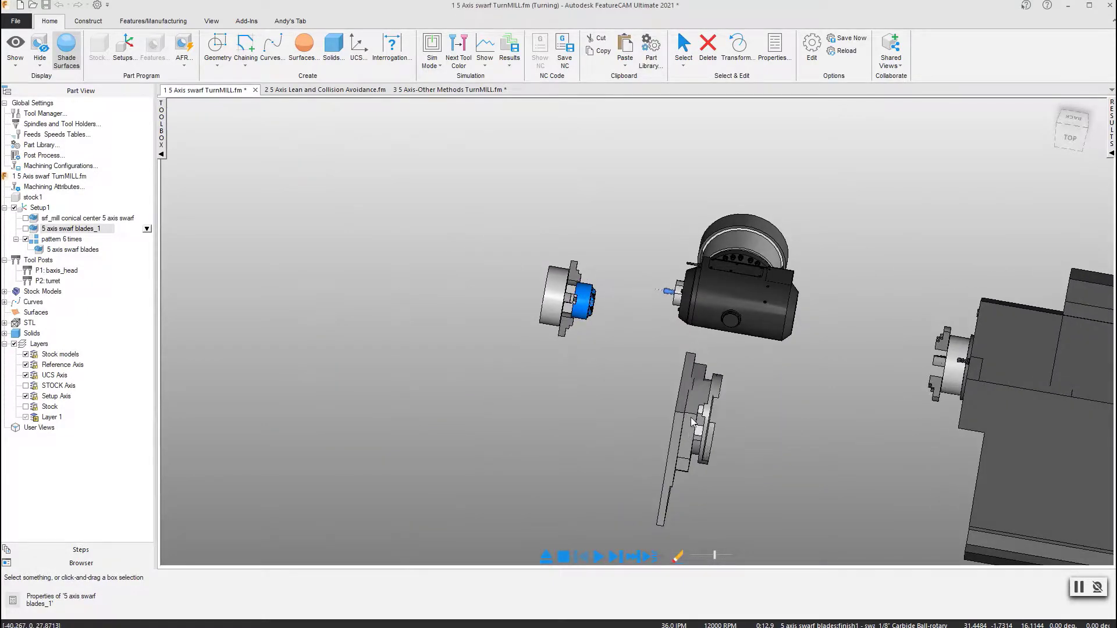
pyautogui.scroll(1, 610, 399)
pyautogui.scroll(1, 550, 343)
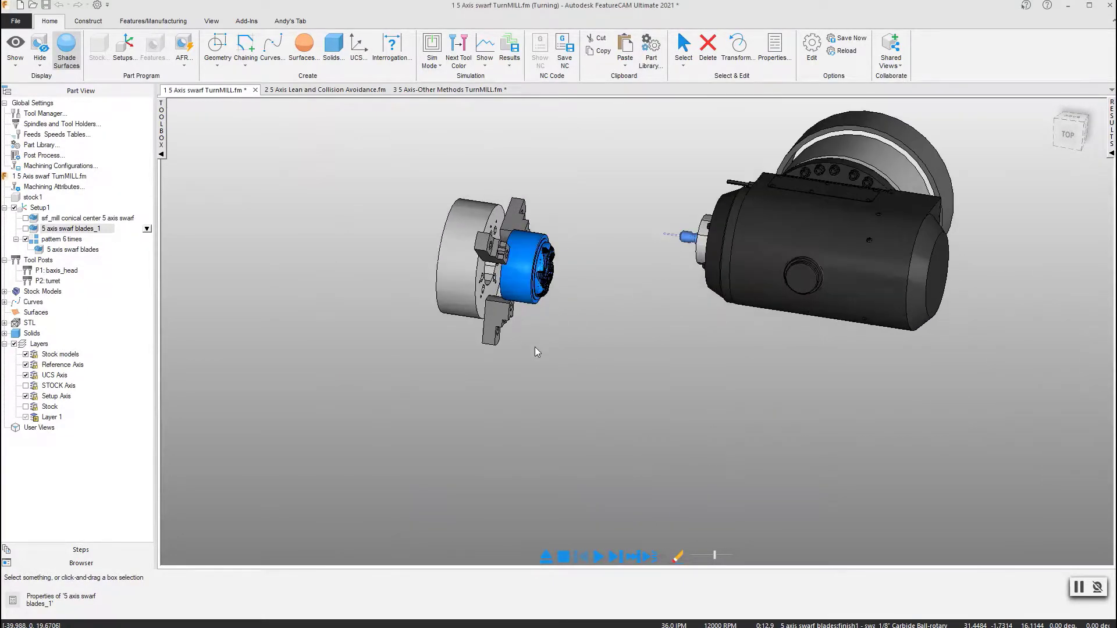
pyautogui.scroll(2, 535, 352)
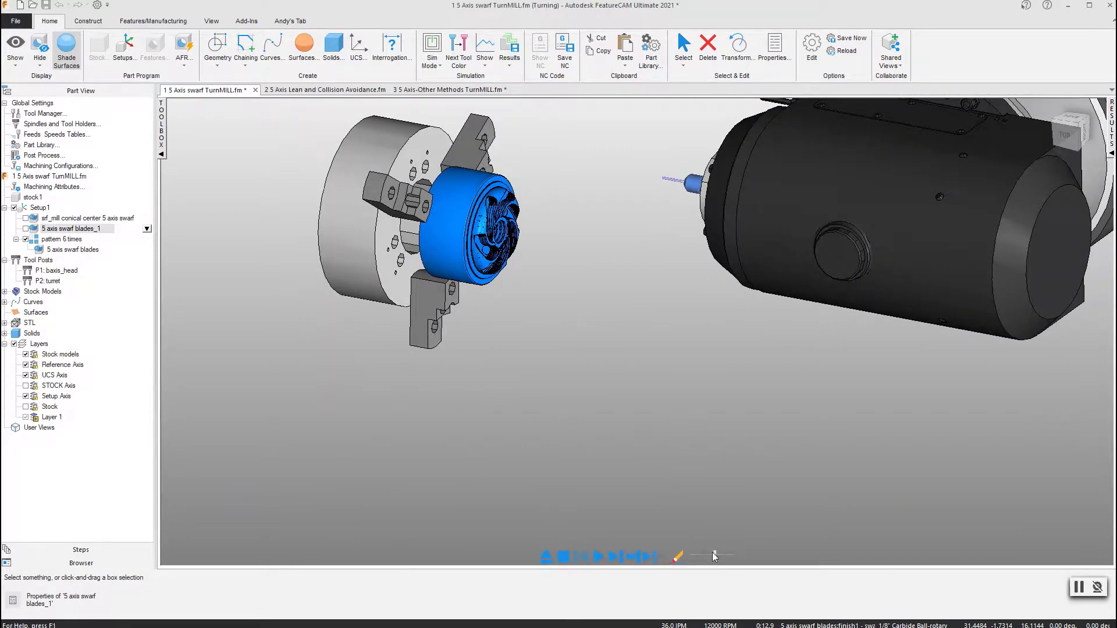
pyautogui.moveTo(714, 556); pyautogui.dragTo(702, 556)
# Play the machine cutting the blades, zooming on chuck and spindle, then stop and eject the simulation
pyautogui.click(598, 557)
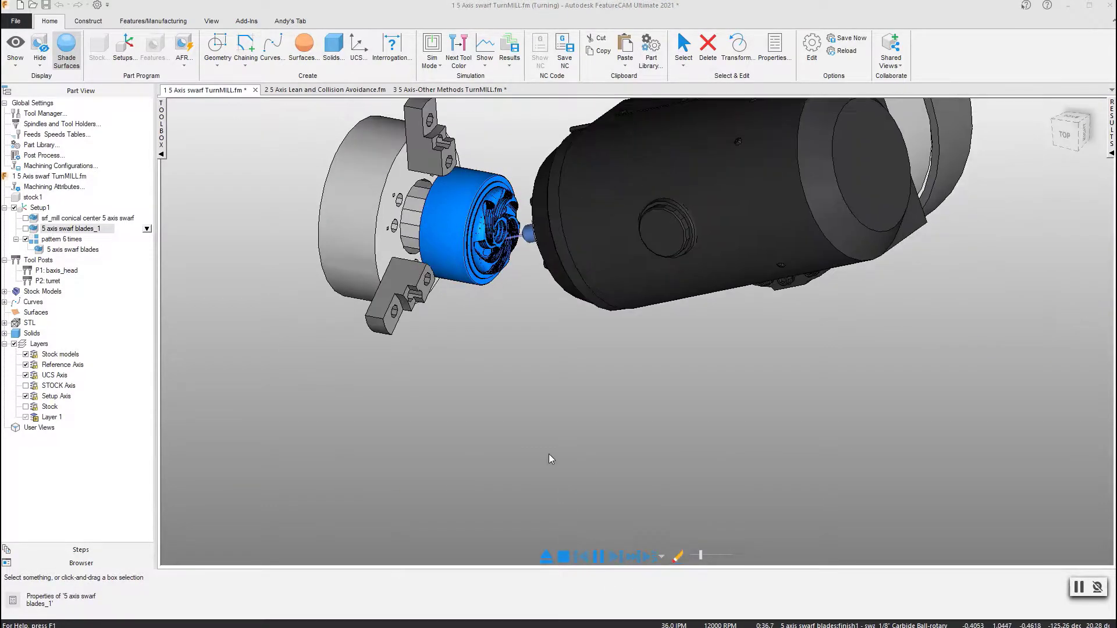
pyautogui.scroll(-1, 511, 354)
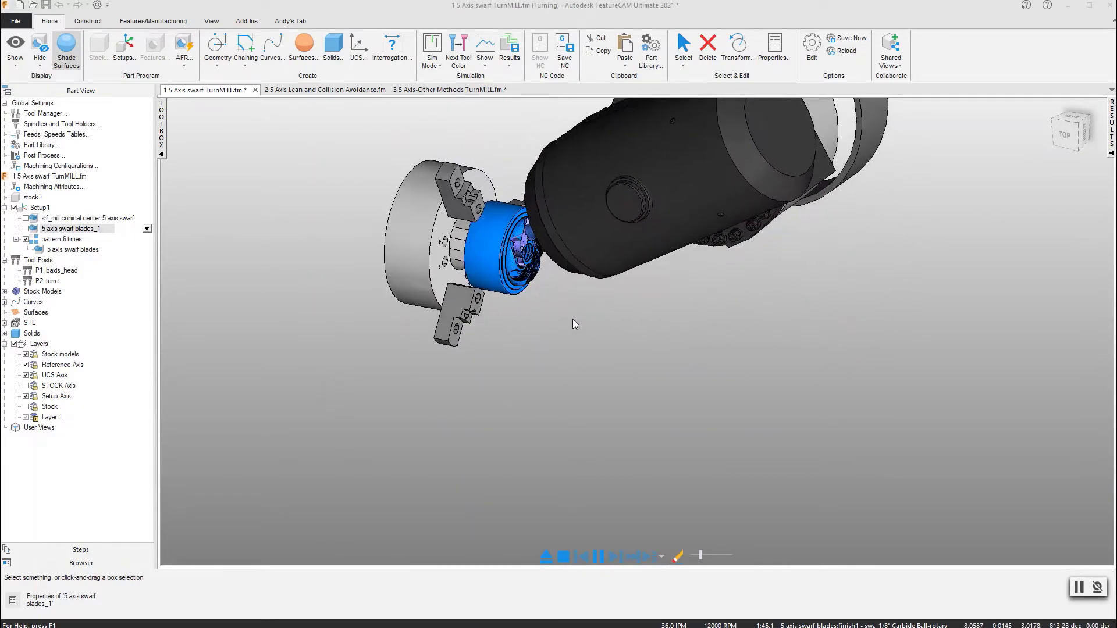
pyautogui.scroll(3, 588, 230)
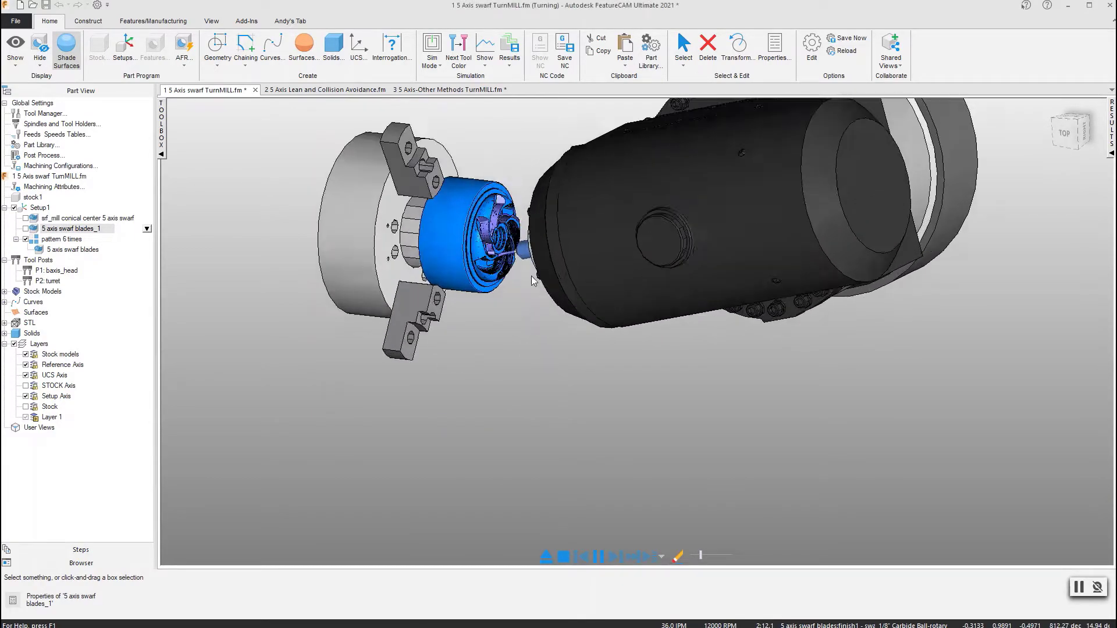
pyautogui.scroll(4, 532, 281)
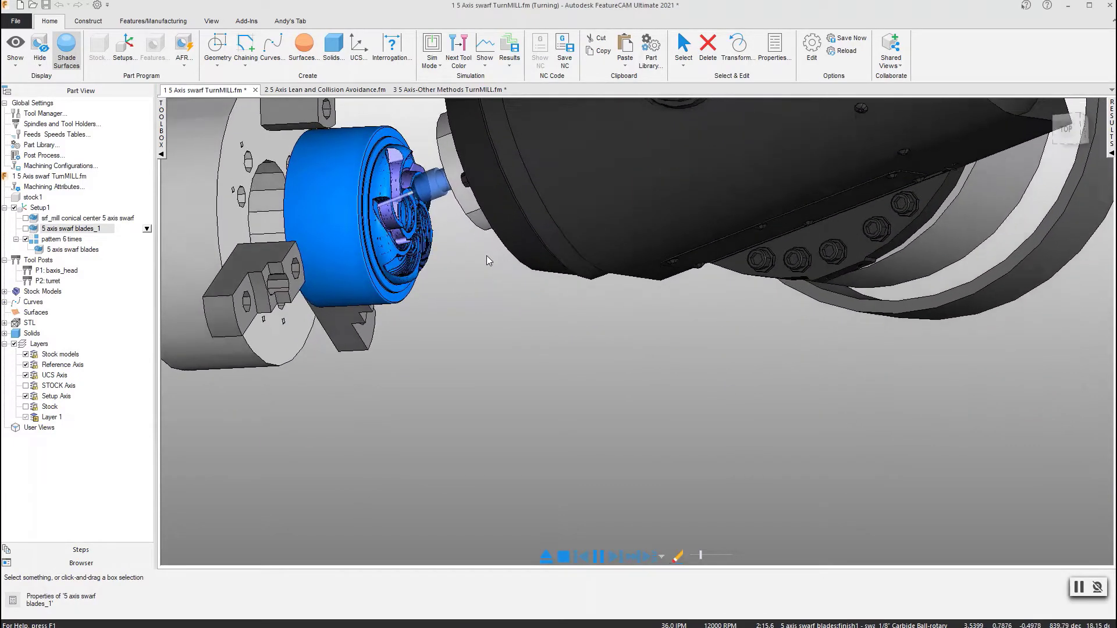
pyautogui.scroll(-6, 476, 227)
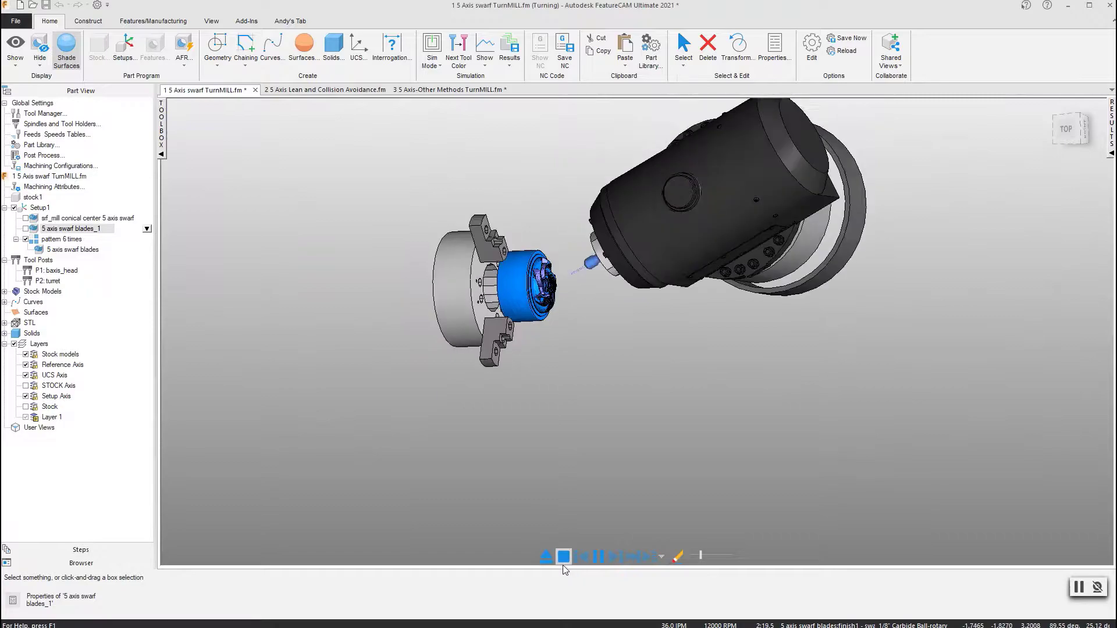
pyautogui.click(547, 557)
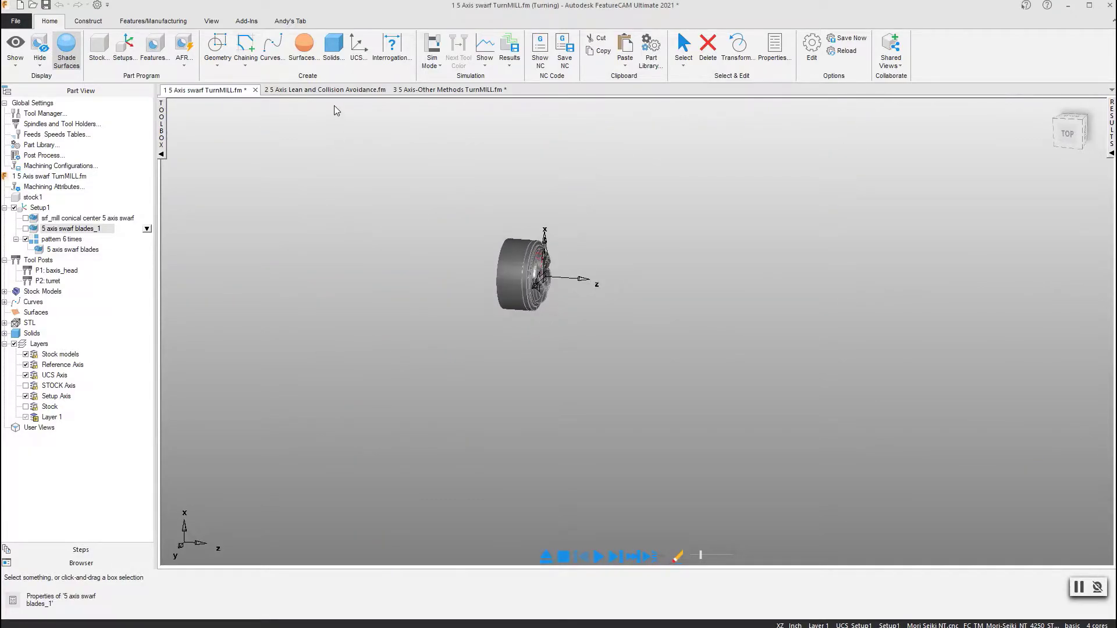
# Switch to the 2 5 Axis Lean file and show 5 axis lean's z level Finish operation settings
pyautogui.click(332, 89)
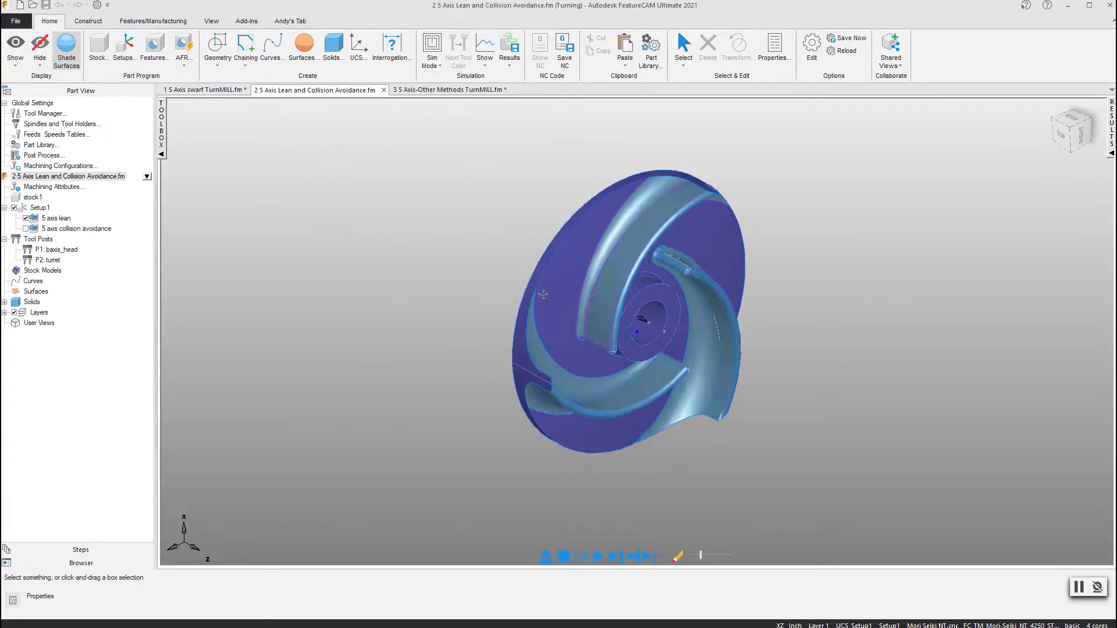
pyautogui.click(64, 218)
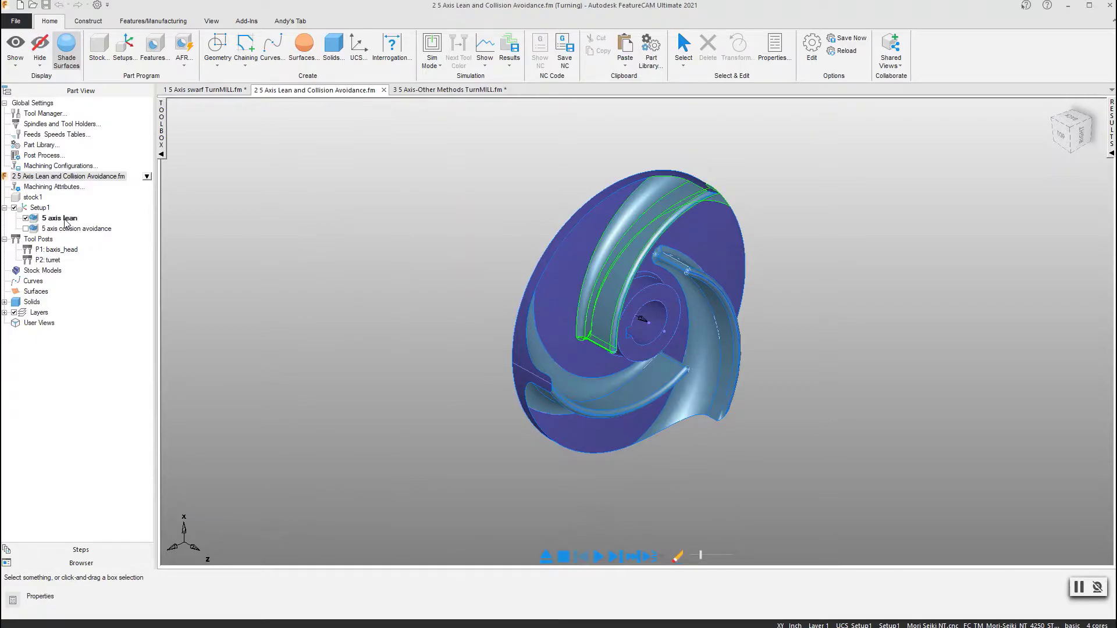
pyautogui.doubleClick(64, 219)
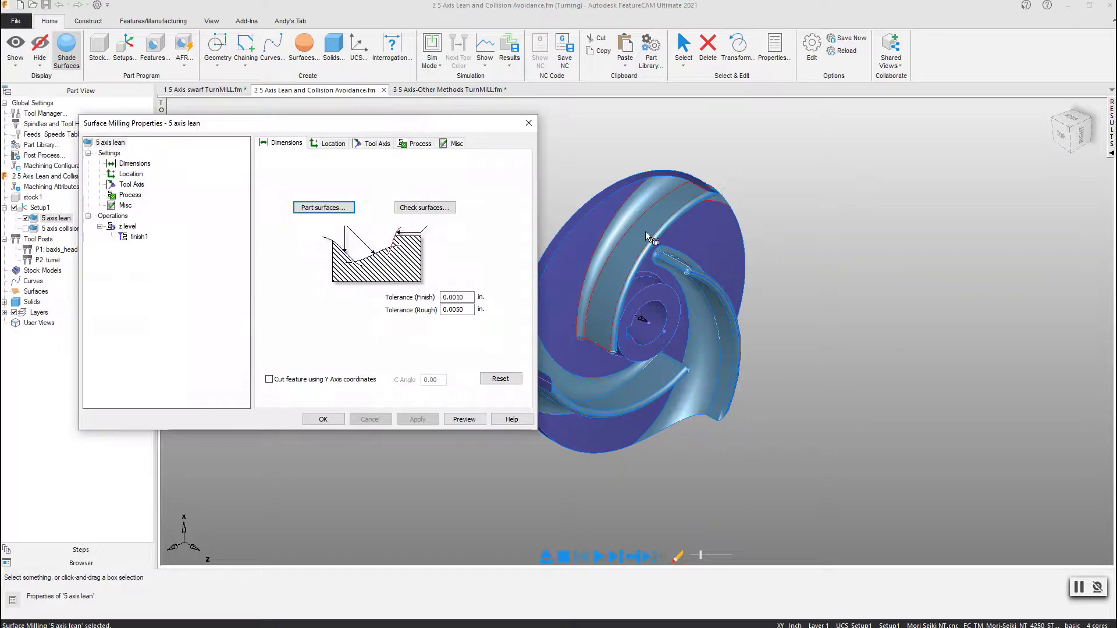
pyautogui.moveTo(650, 282); pyautogui.dragTo(327, 373, button='middle')
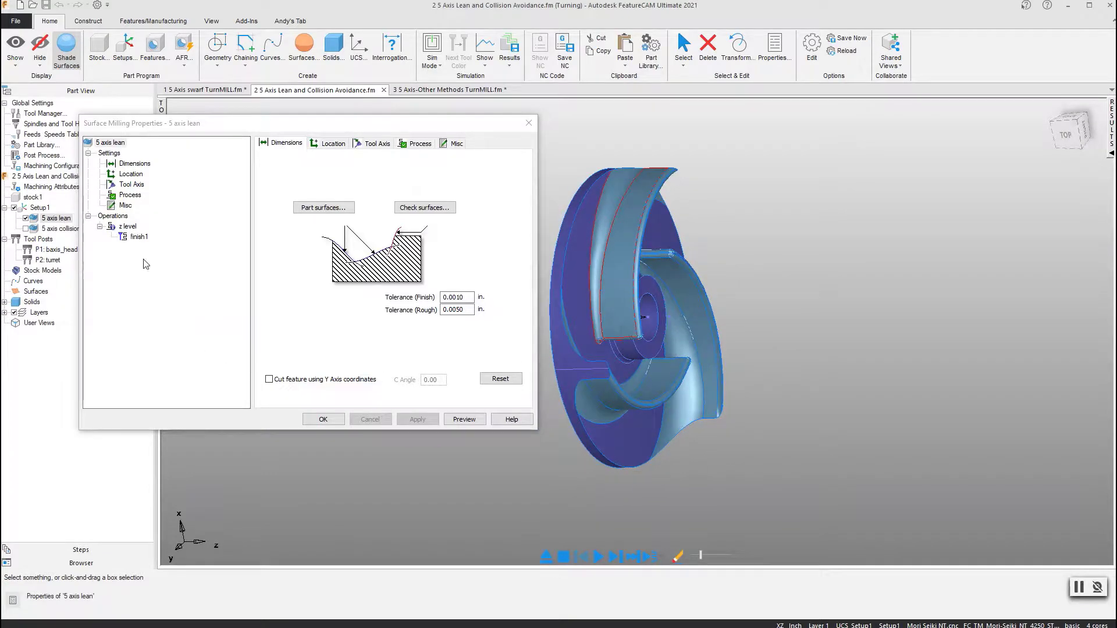
pyautogui.click(128, 226)
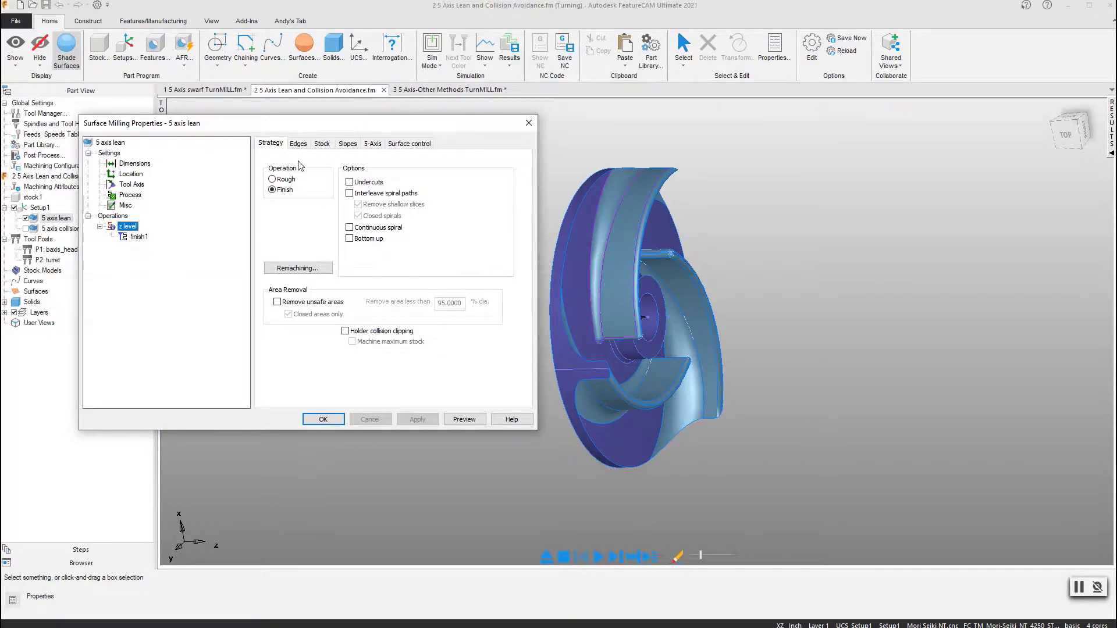
# Check the 10-degree lean on the 5-Axis tab, then view finish1's 3/8" Carbide Ball Stub tool
pyautogui.click(373, 144)
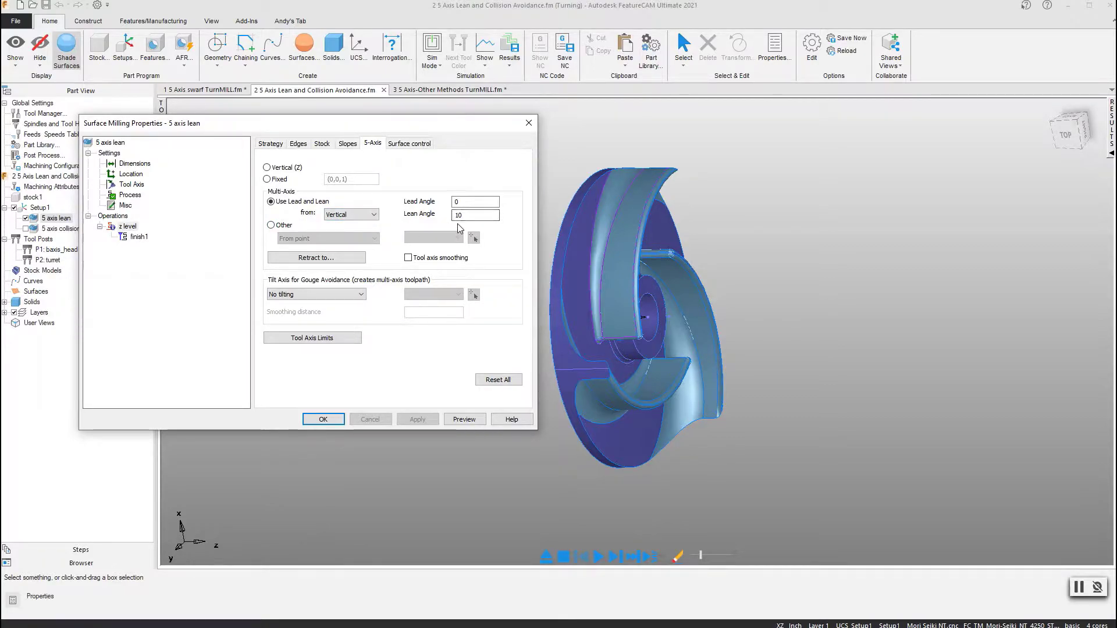
pyautogui.click(139, 237)
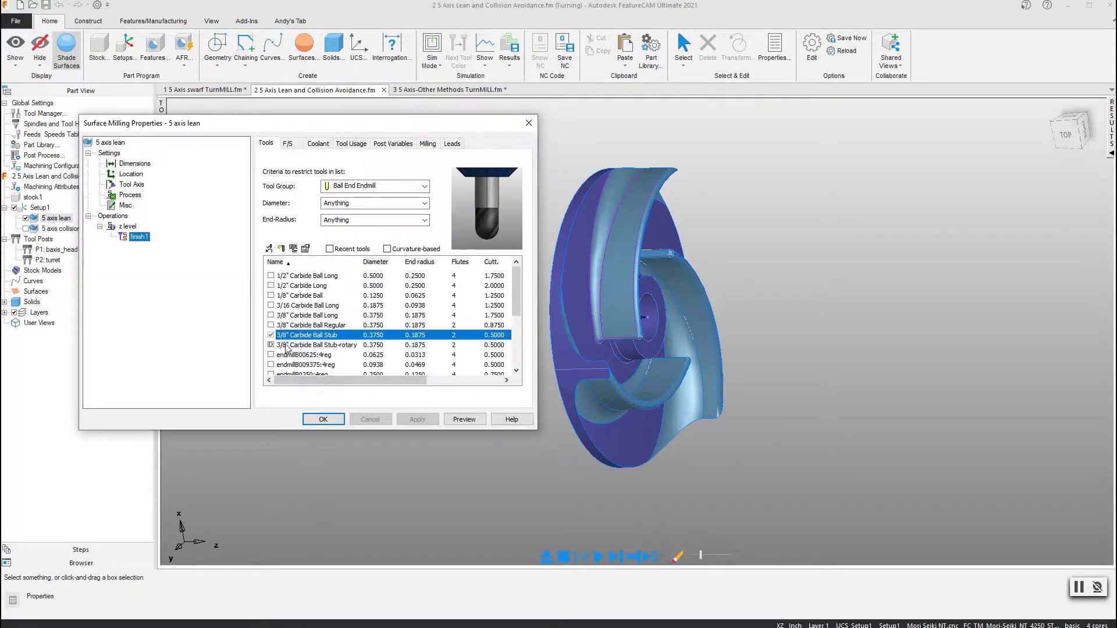
pyautogui.moveTo(481, 210)
pyautogui.mouseDown()
pyautogui.moveTo(487, 184)
pyautogui.moveTo(488, 200)
pyautogui.mouseUp()
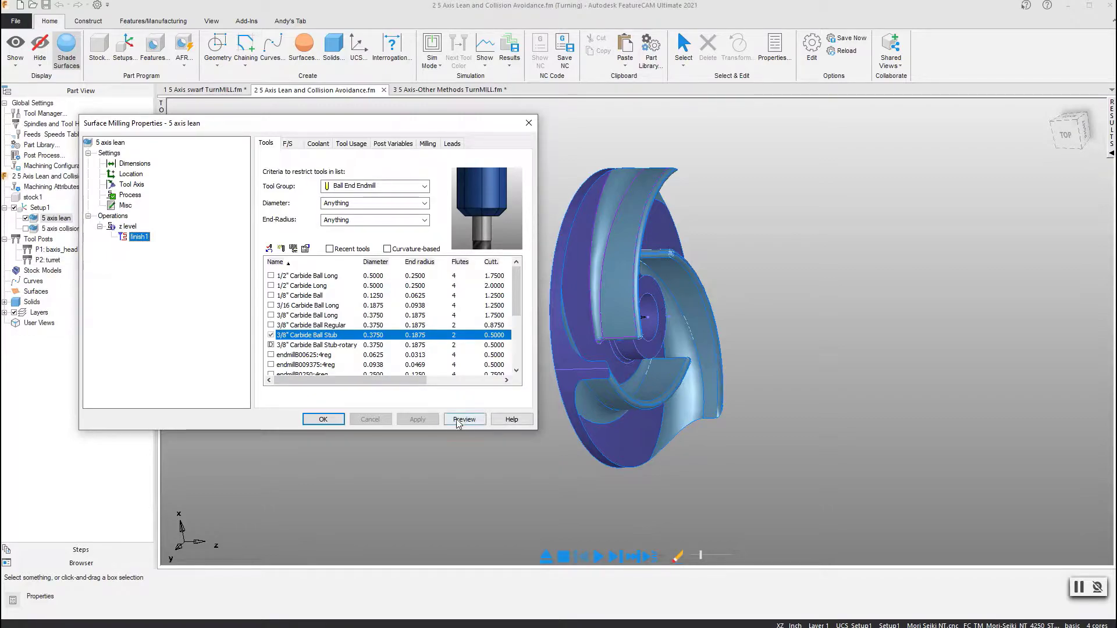
# Close the properties and play the 5 axis lean simulation, slowing it and orbiting to watch the blade
pyautogui.click(323, 419)
pyautogui.moveTo(547, 385); pyautogui.dragTo(457, 273, button='middle')
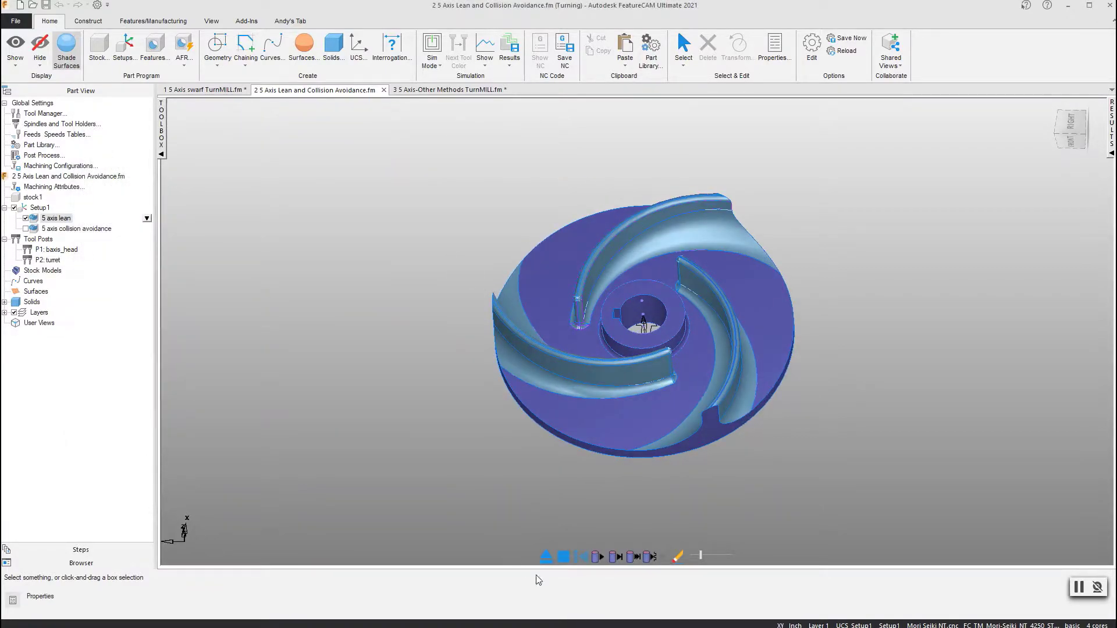
pyautogui.click(599, 557)
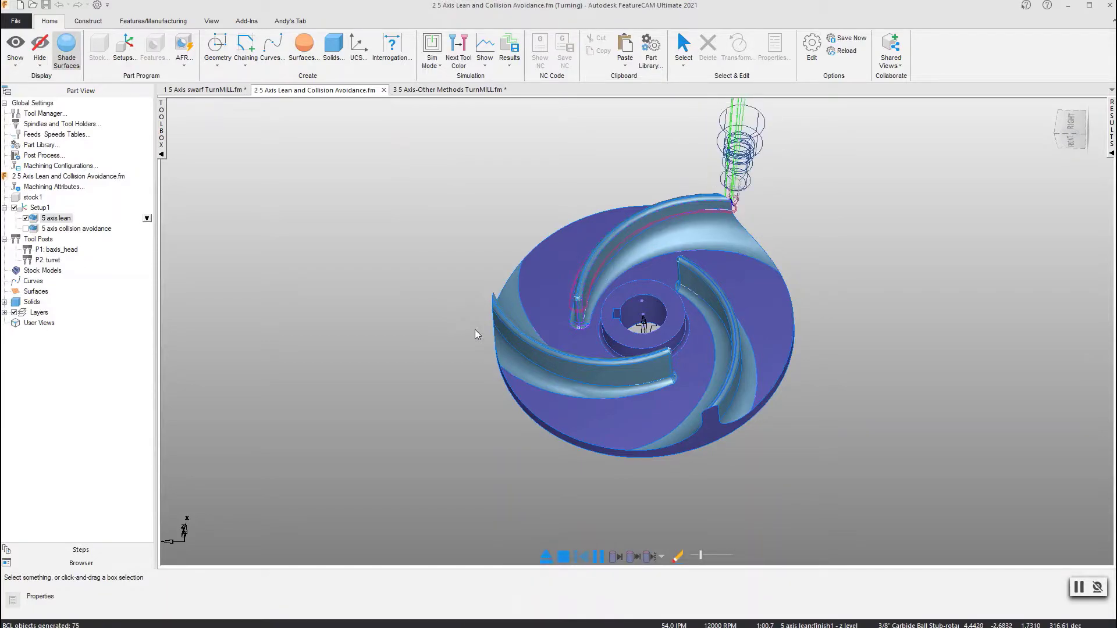
pyautogui.moveTo(475, 329); pyautogui.dragTo(499, 227, button='middle')
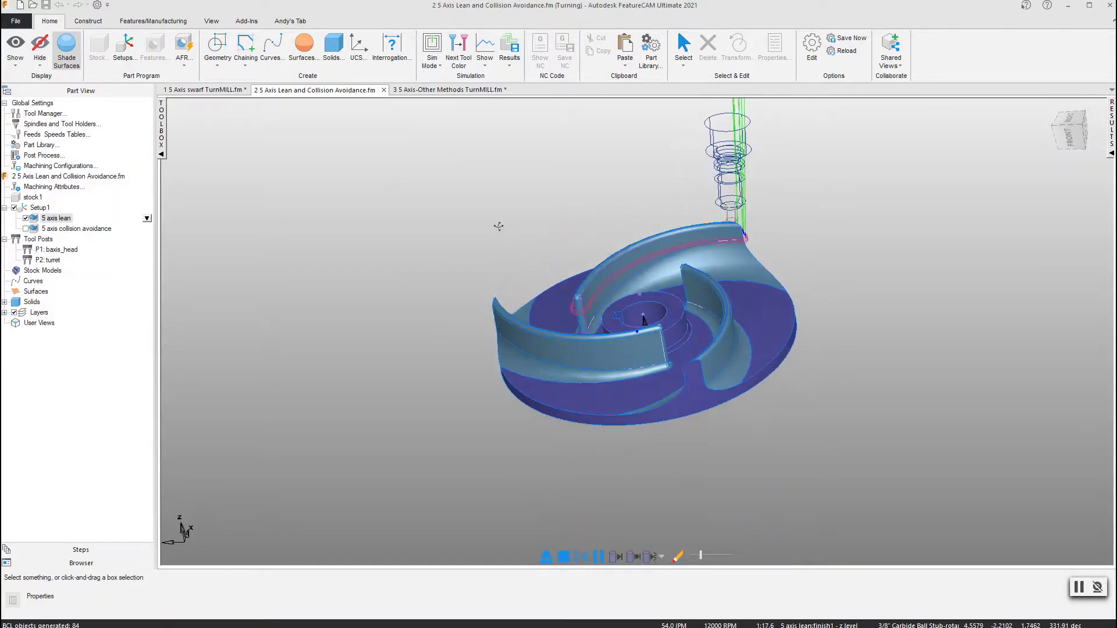
pyautogui.click(703, 555)
pyautogui.moveTo(707, 553); pyautogui.dragTo(692, 554)
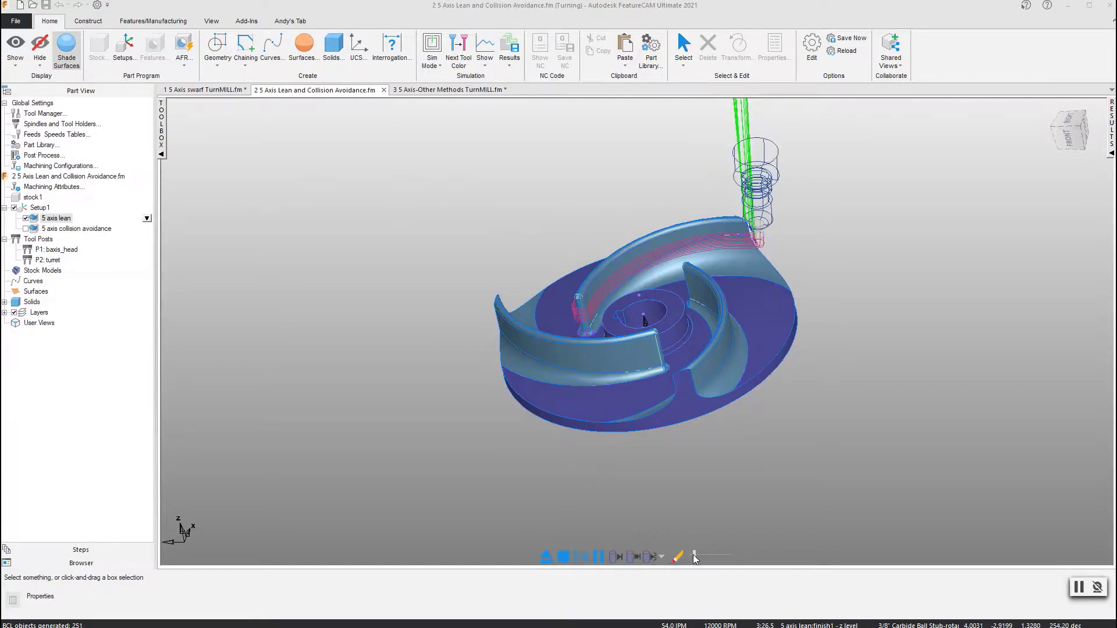
pyautogui.moveTo(599, 300); pyautogui.dragTo(707, 246, button='middle')
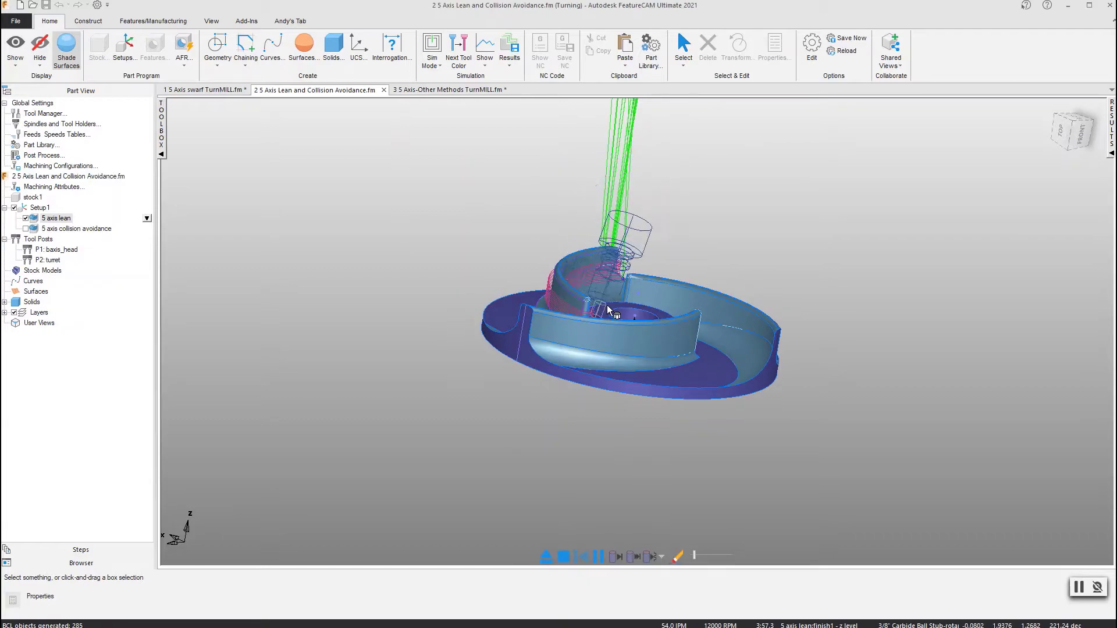
pyautogui.scroll(3, 574, 254)
pyautogui.moveTo(553, 266)
pyautogui.mouseDown(button='middle')
pyautogui.moveTo(623, 203)
pyautogui.moveTo(539, 260)
pyautogui.mouseUp(button='middle')
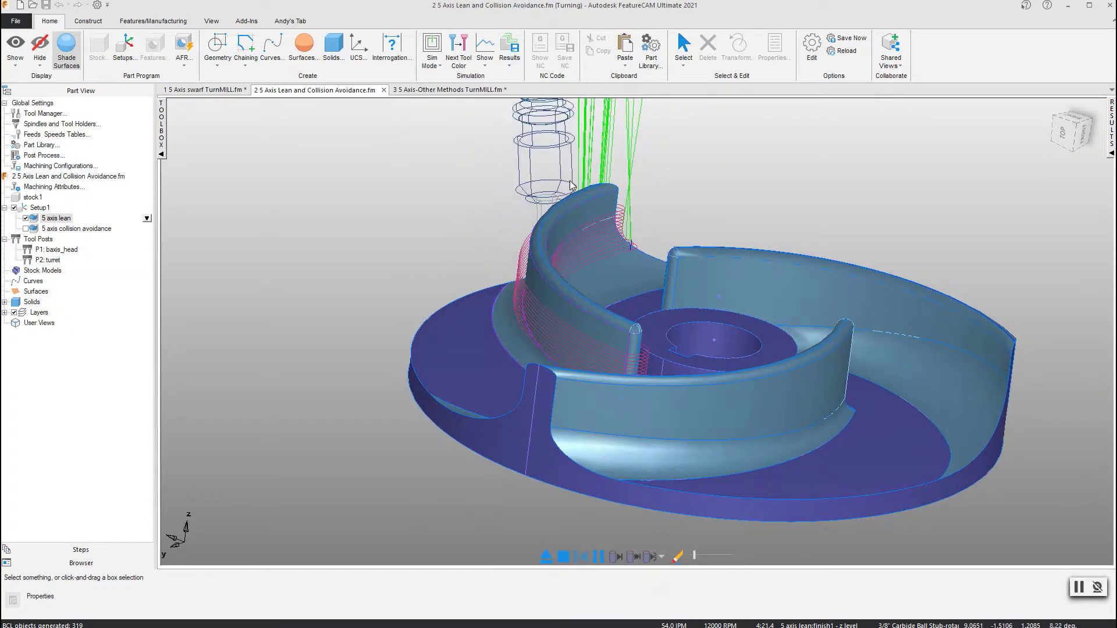
# Abort the running simulation, close the 5 axis lean properties, and set Sim Mode to 3D
pyautogui.click(563, 557)
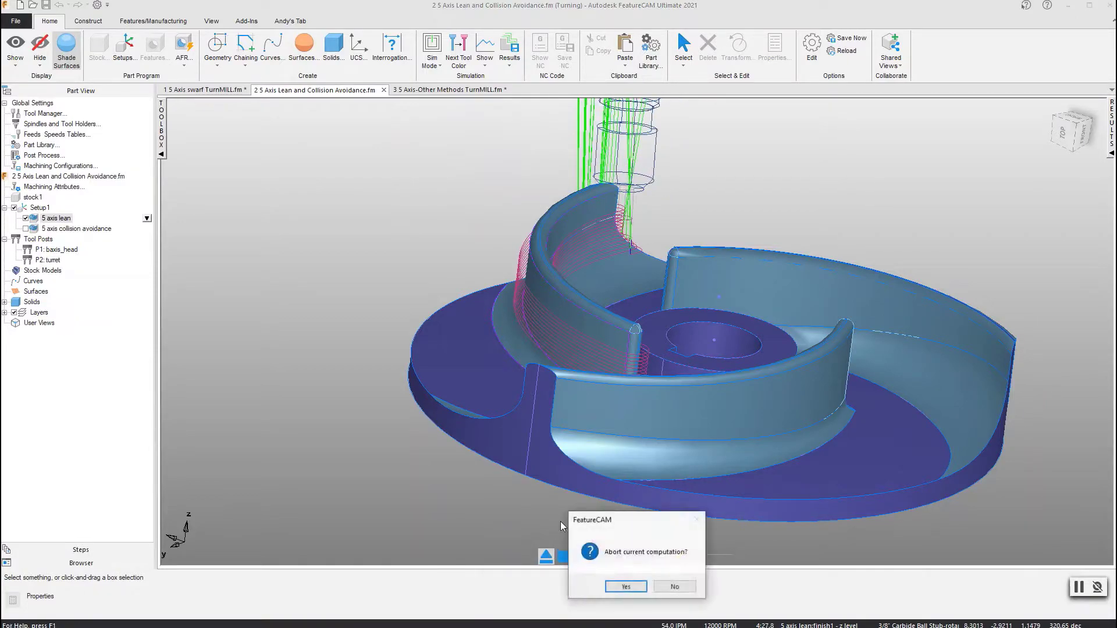
pyautogui.click(626, 586)
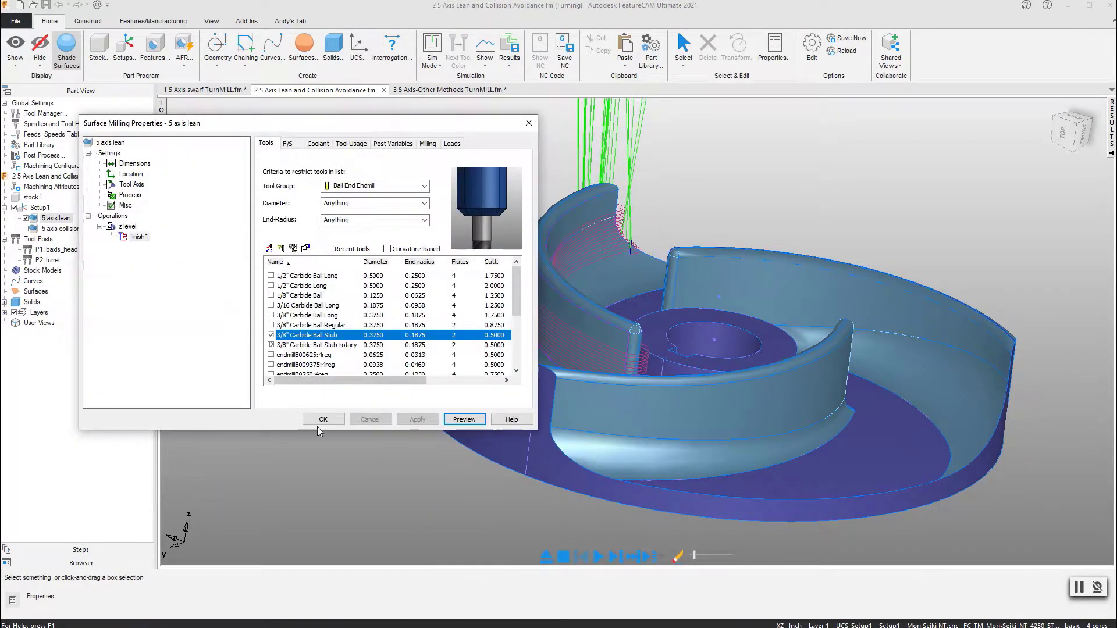
pyautogui.click(323, 419)
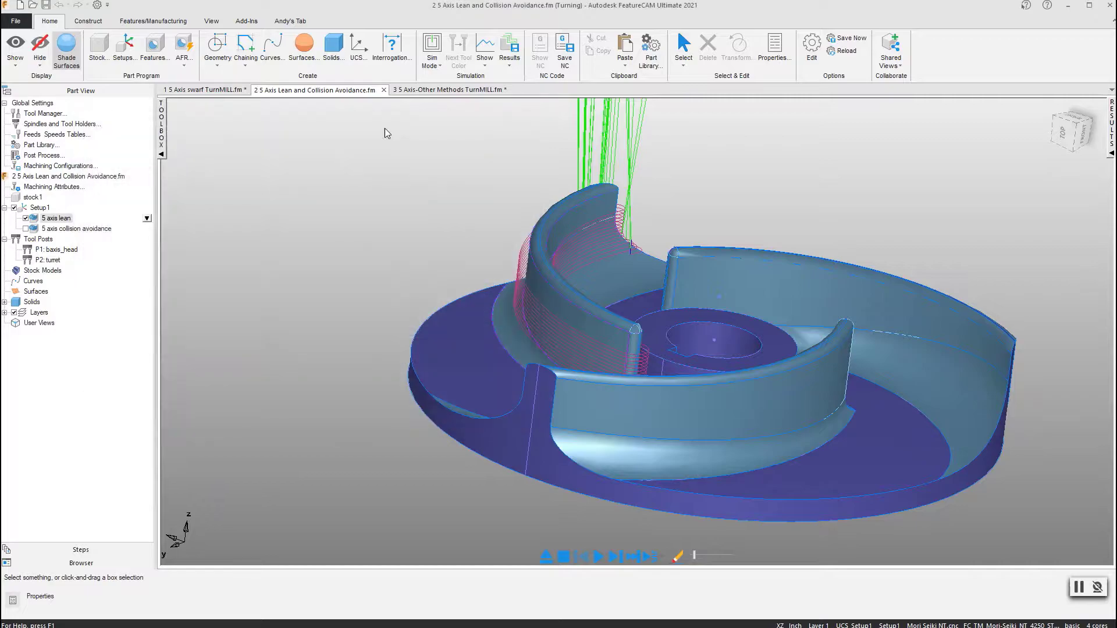
pyautogui.click(432, 72)
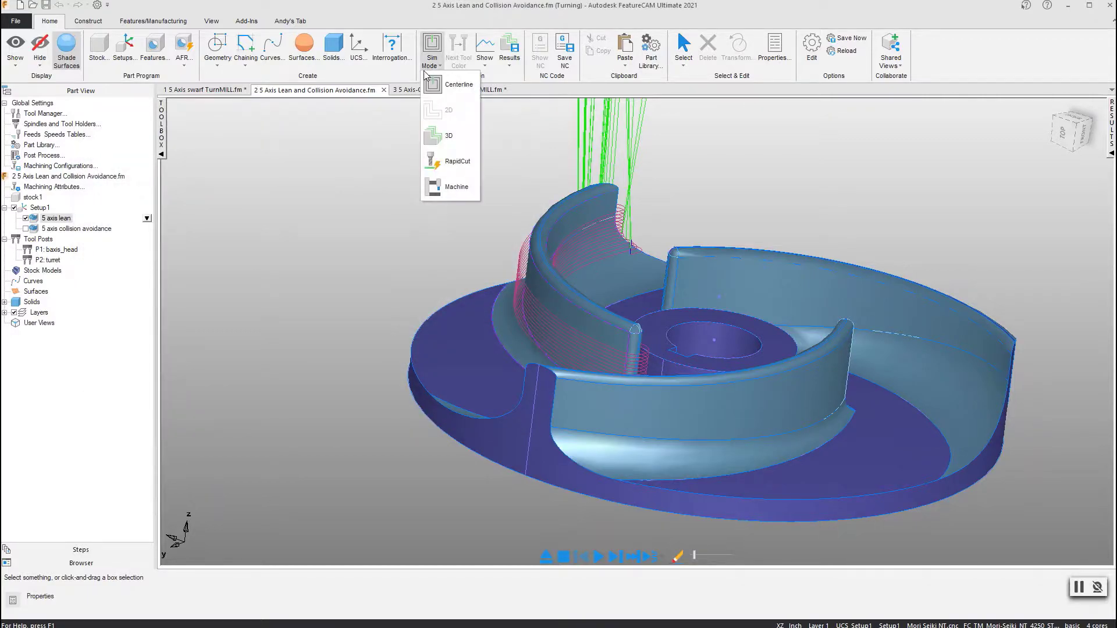
pyautogui.click(451, 135)
# Run the 3D cutting simulation of finish1, stepping it and orbiting to view above and below
pyautogui.click(616, 557)
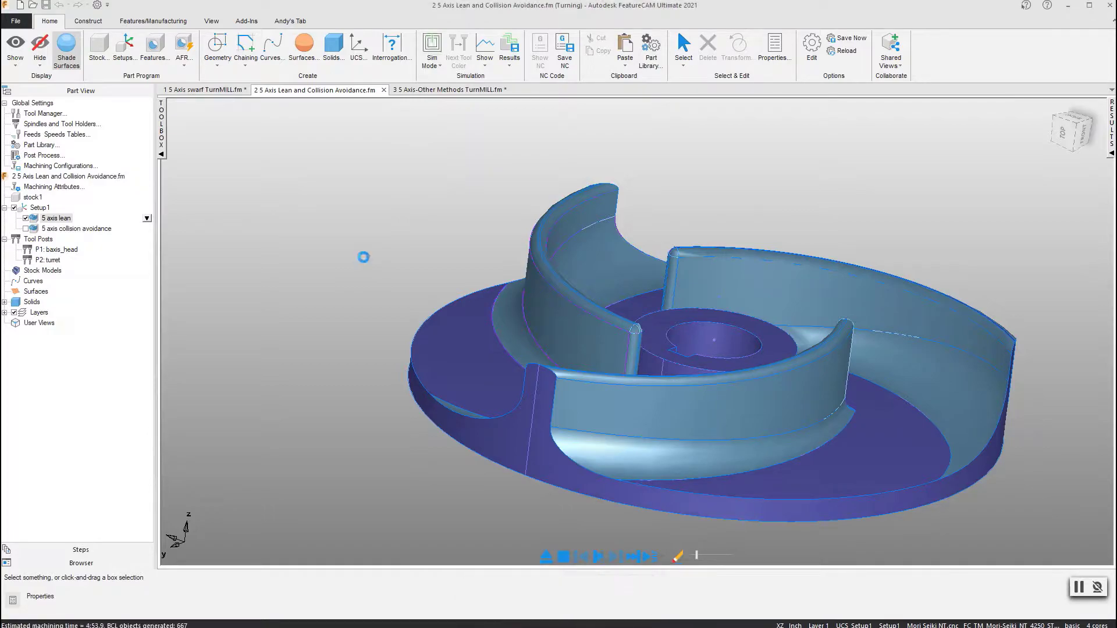
pyautogui.click(581, 557)
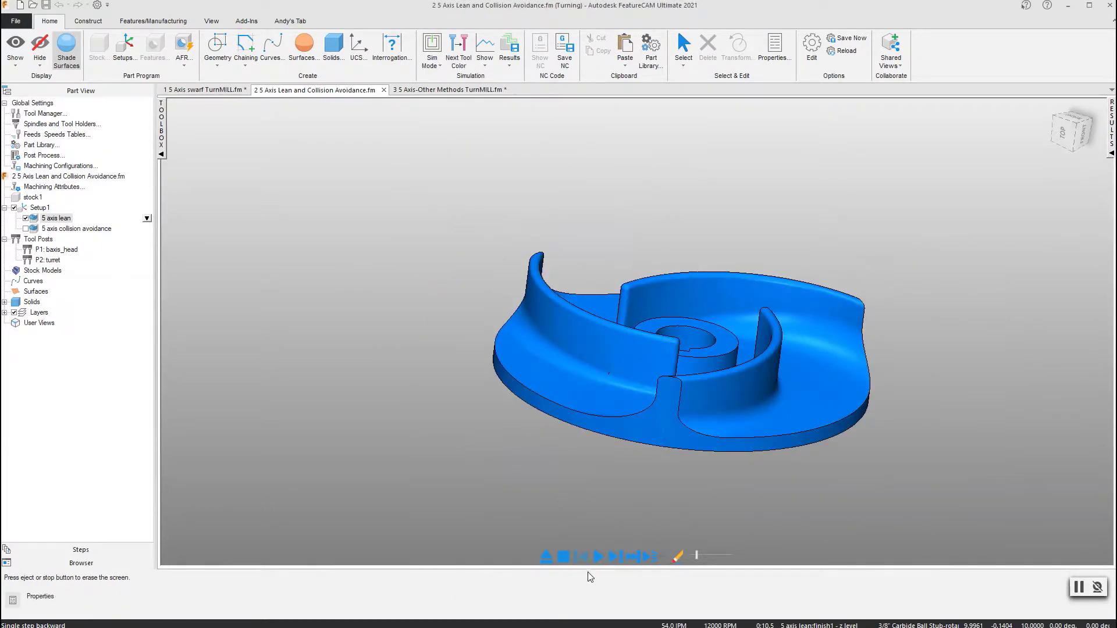
pyautogui.click(615, 557)
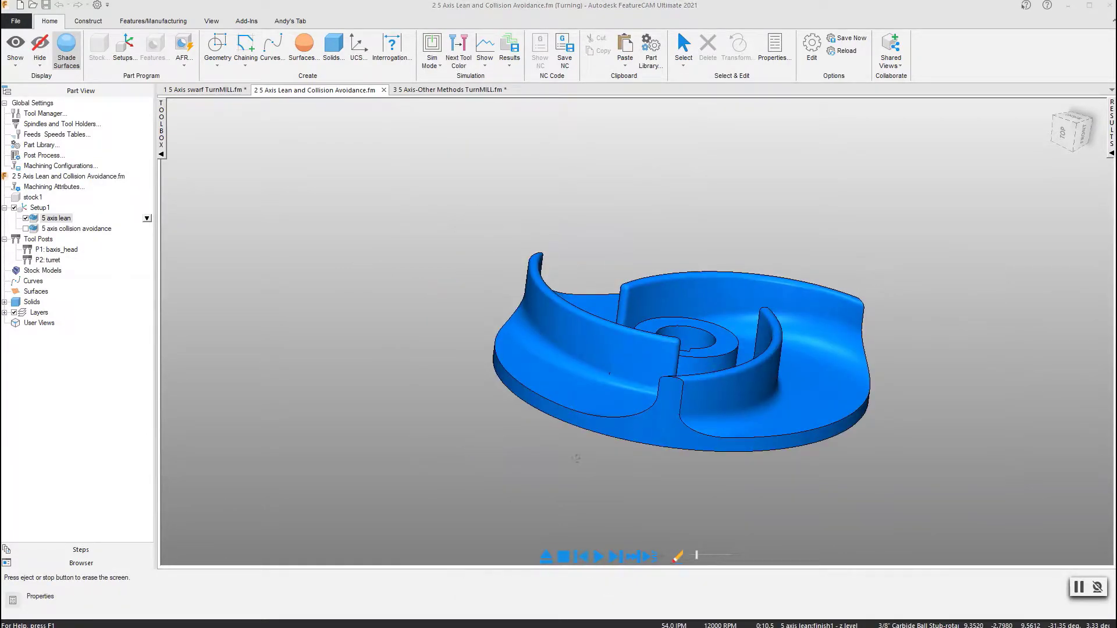
pyautogui.click(597, 557)
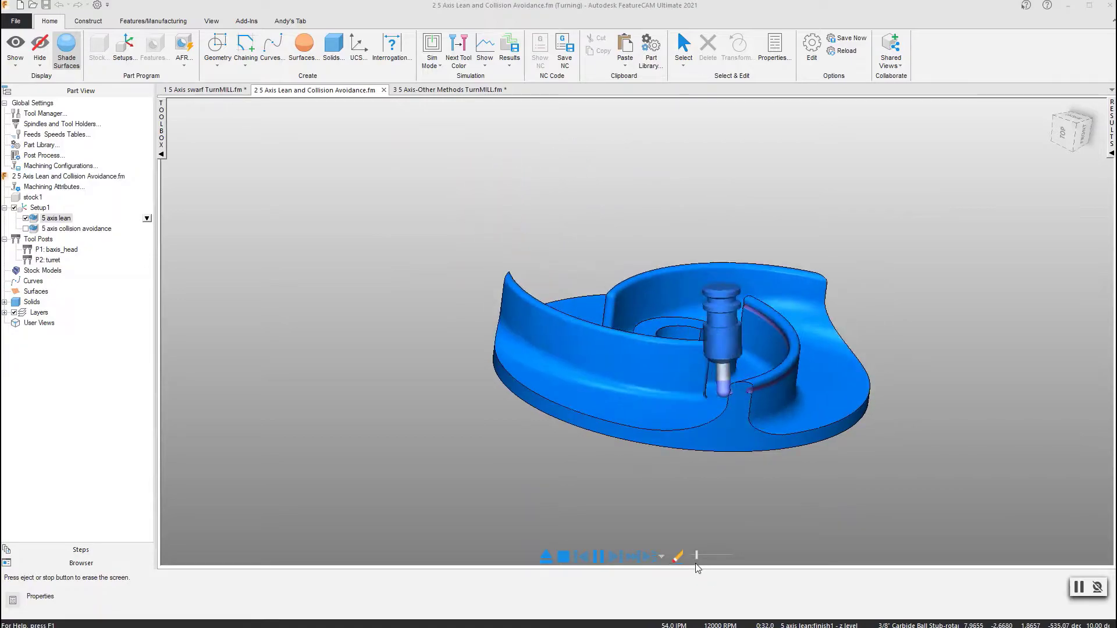
pyautogui.moveTo(697, 557); pyautogui.dragTo(704, 558)
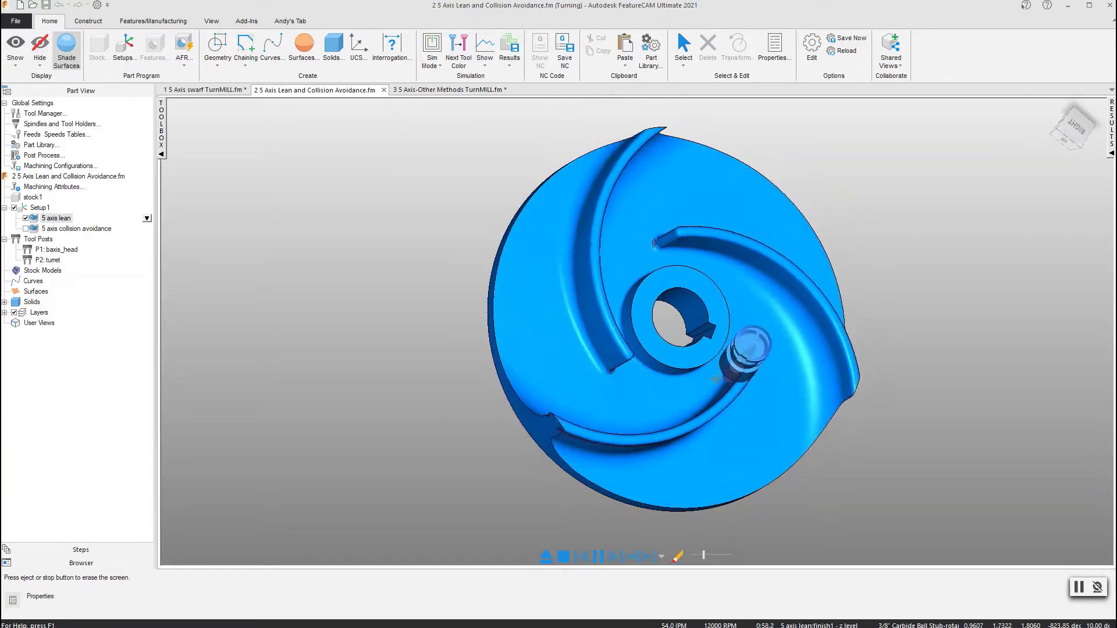
pyautogui.moveTo(716, 378); pyautogui.dragTo(713, 194, button='middle')
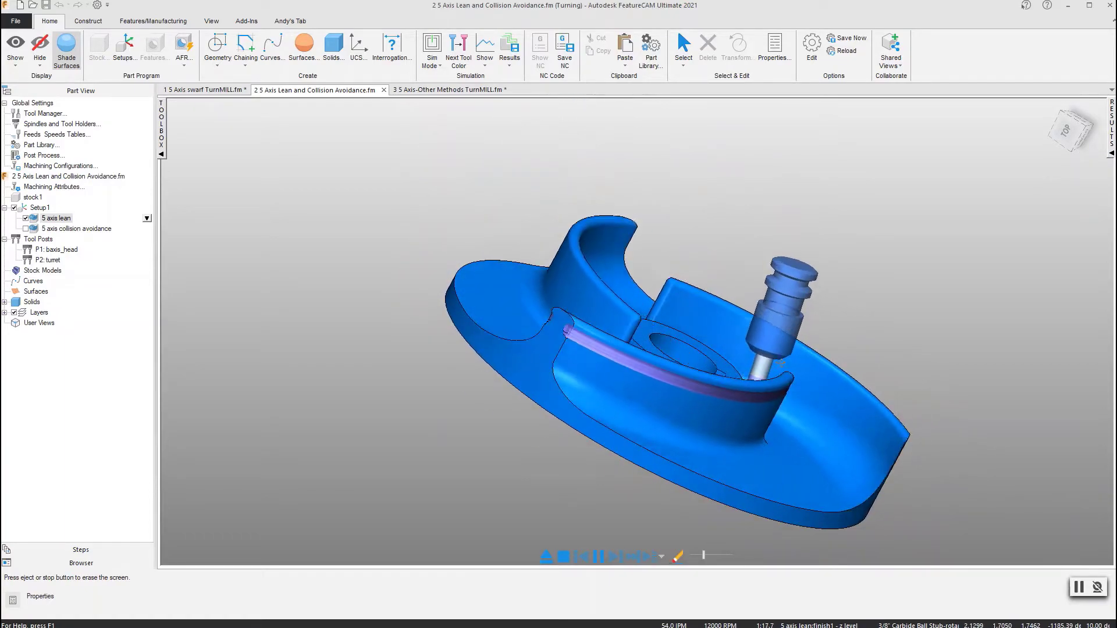
pyautogui.moveTo(743, 396); pyautogui.dragTo(757, 405, button='middle')
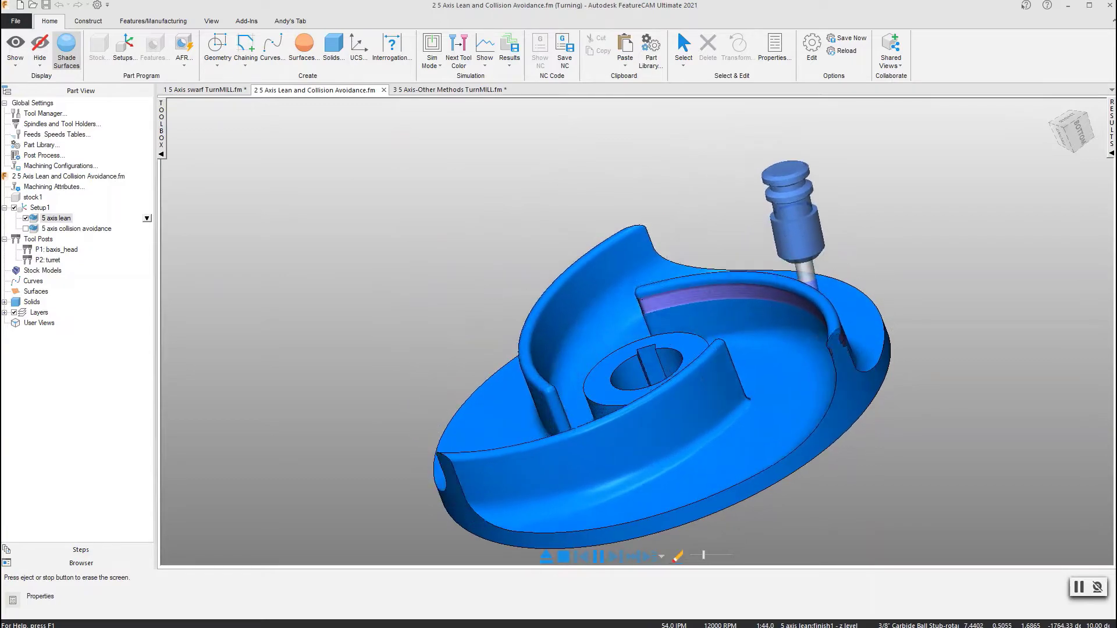
# End the simulation, exclude 5 axis lean, and include 5 axis collision avoidance in the toolpaths
pyautogui.click(563, 556)
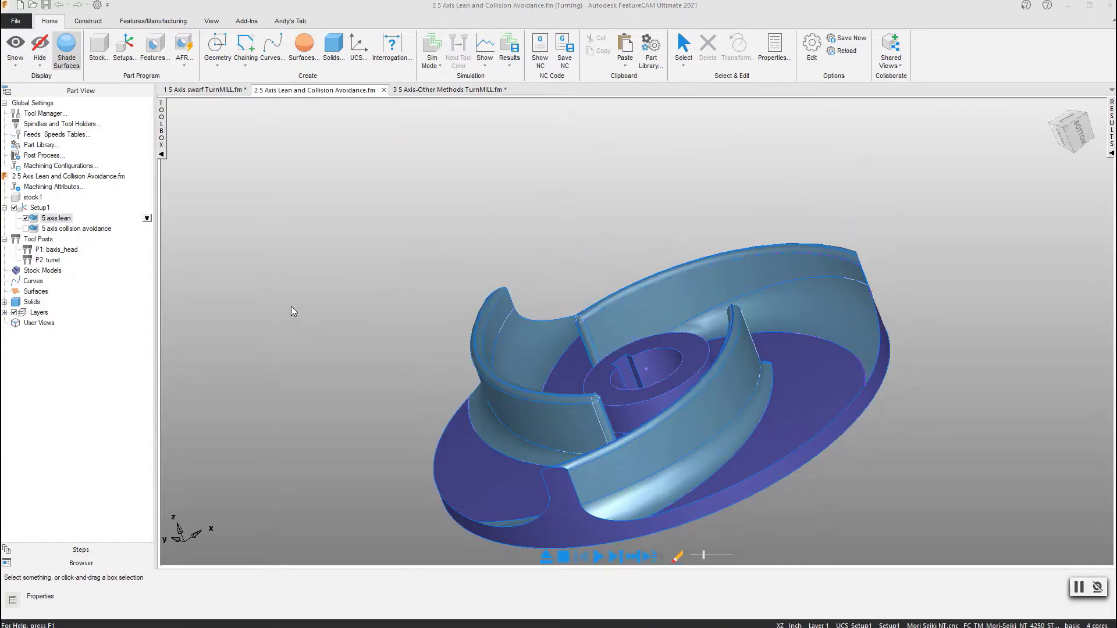
pyautogui.click(53, 219)
pyautogui.click(25, 218)
pyautogui.click(76, 228)
pyautogui.click(25, 229)
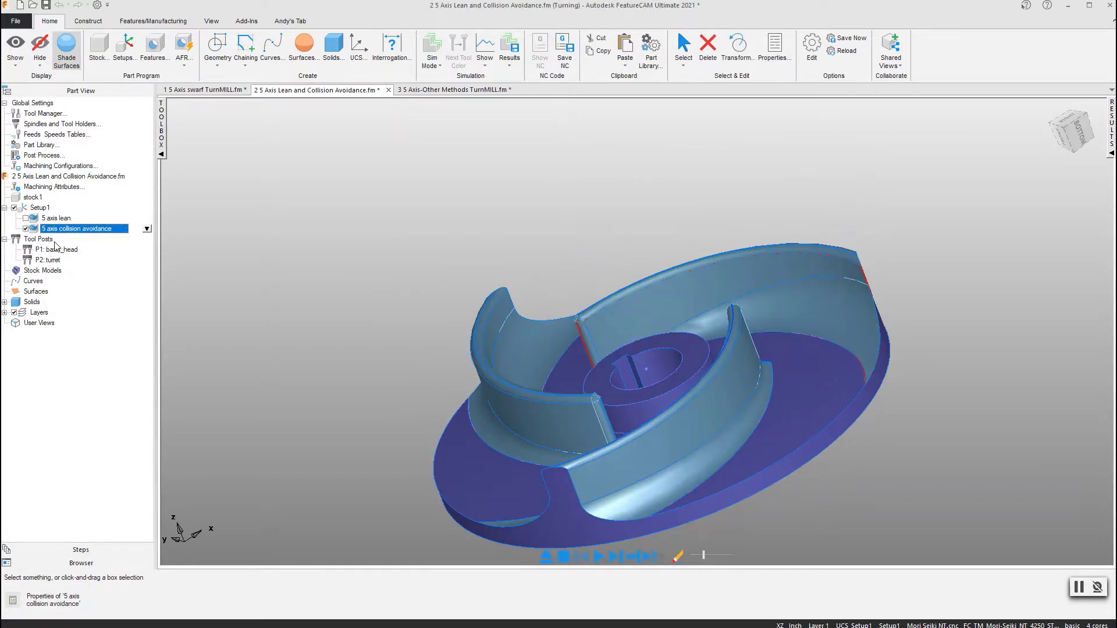
# Set the collision avoidance z level's 5-Axis gouge-avoidance Tilt Axis to Lean and apply it
pyautogui.doubleClick(68, 230)
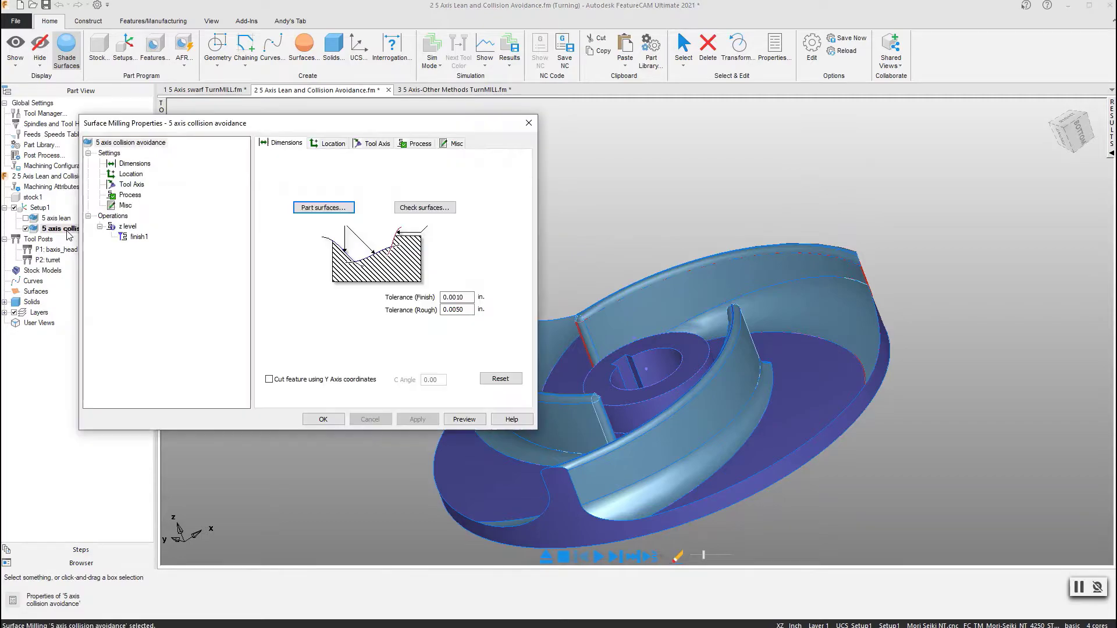
pyautogui.click(129, 228)
pyautogui.click(373, 144)
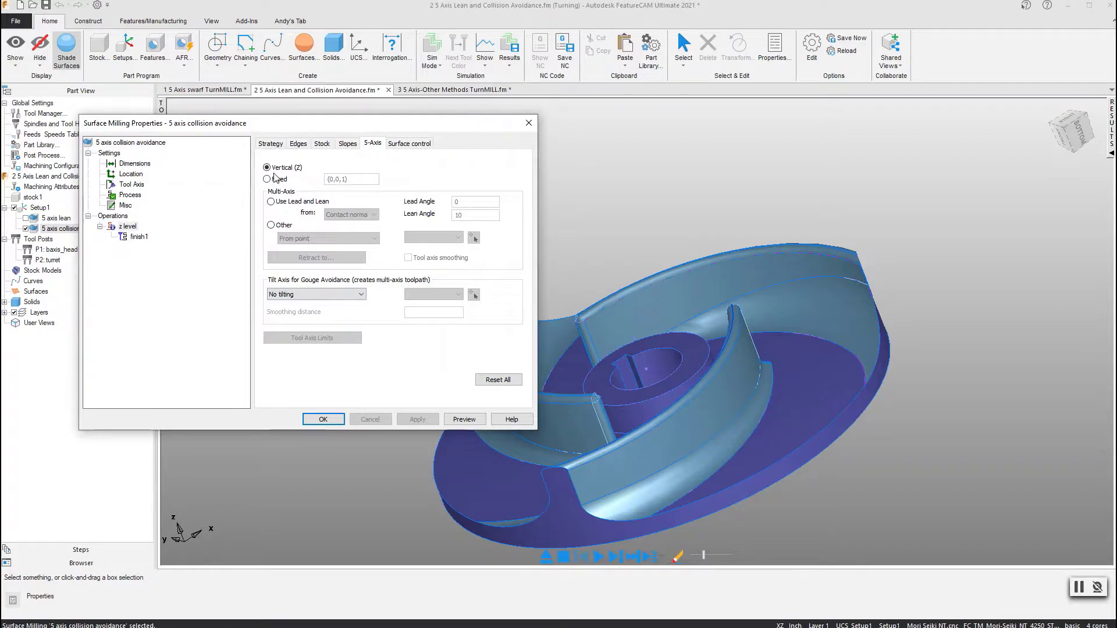
pyautogui.click(304, 298)
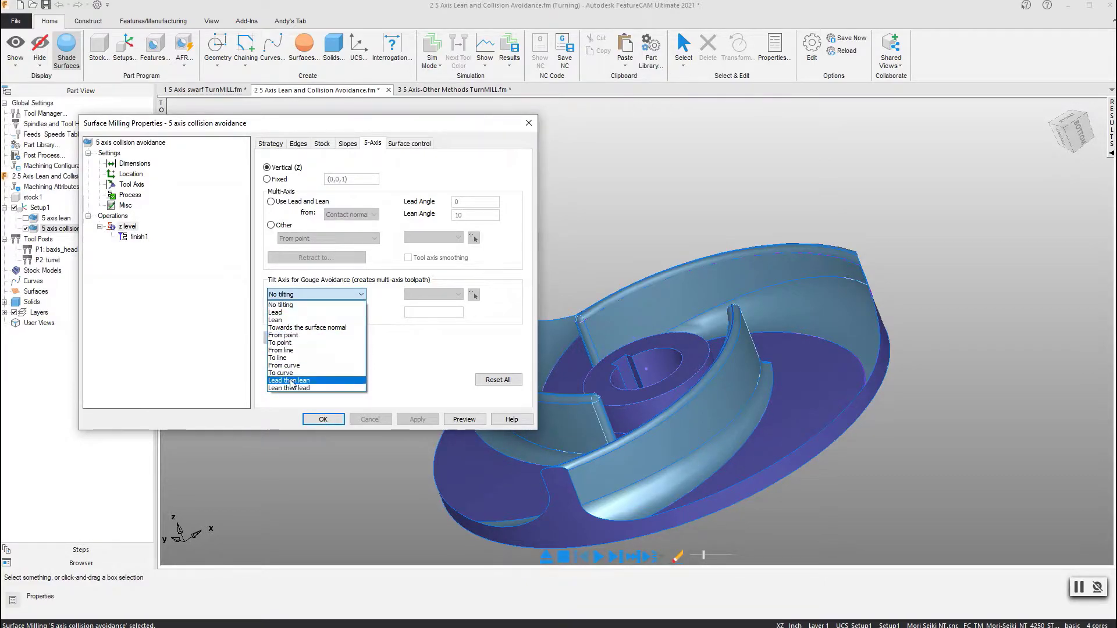
pyautogui.click(275, 313)
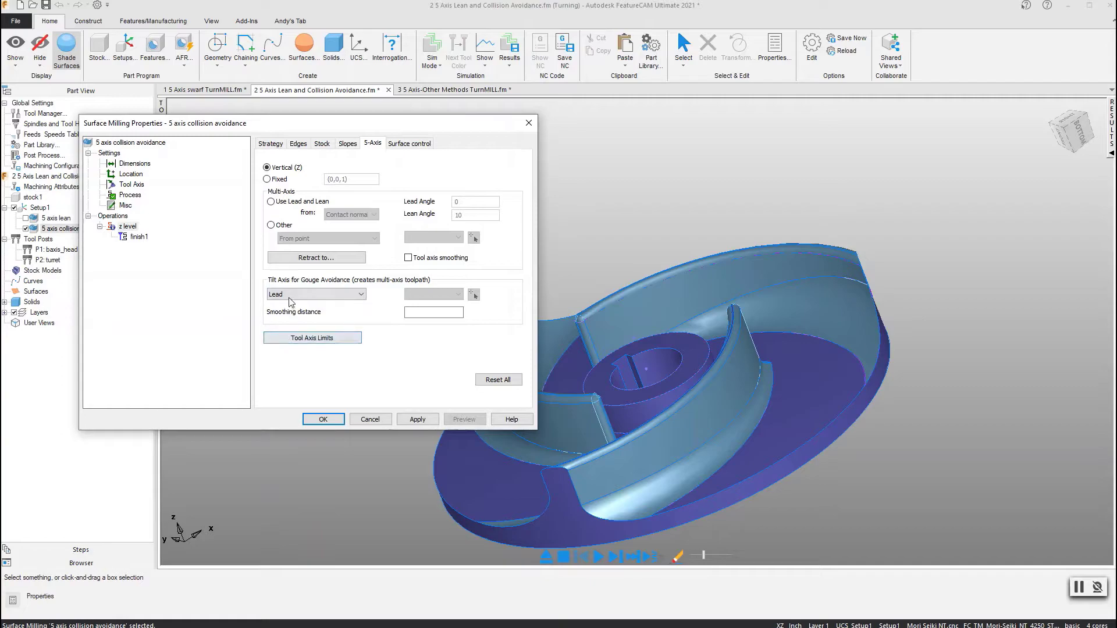
pyautogui.click(289, 295)
pyautogui.click(277, 321)
pyautogui.click(411, 417)
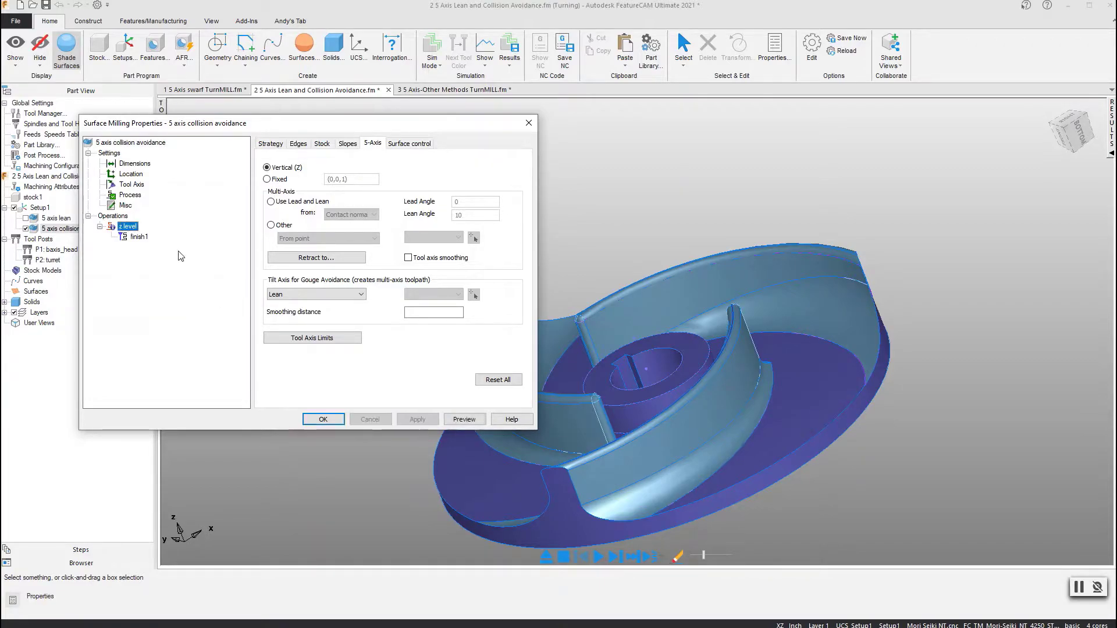
# Review finish1's Holder clearance and Shank clearance milling attributes, then close the properties with OK
pyautogui.press('Down')
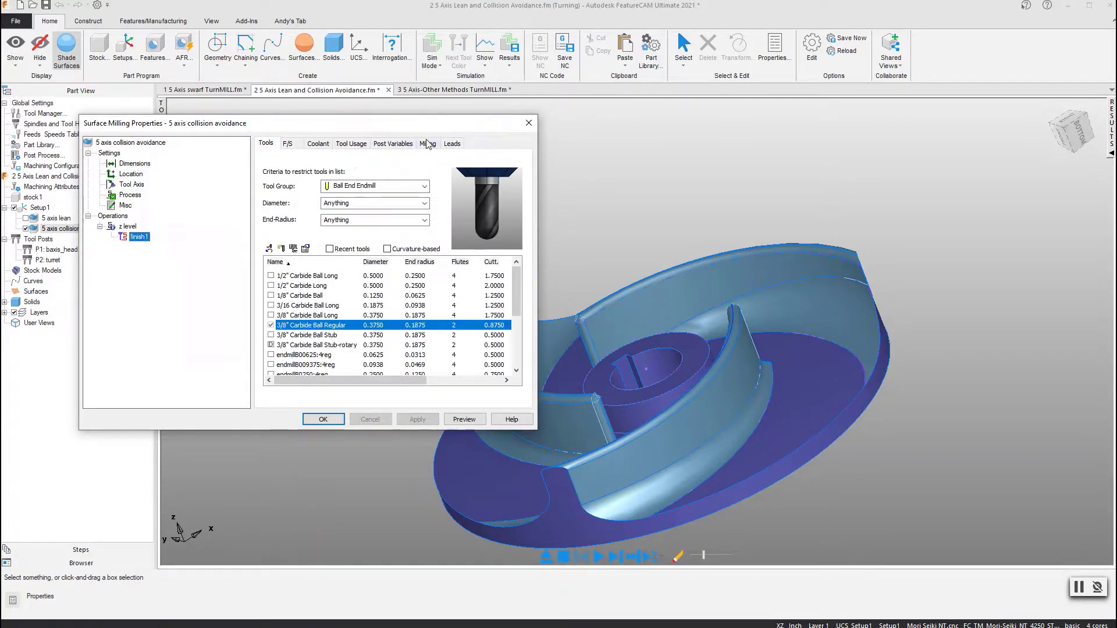
pyautogui.click(428, 144)
pyautogui.click(279, 206)
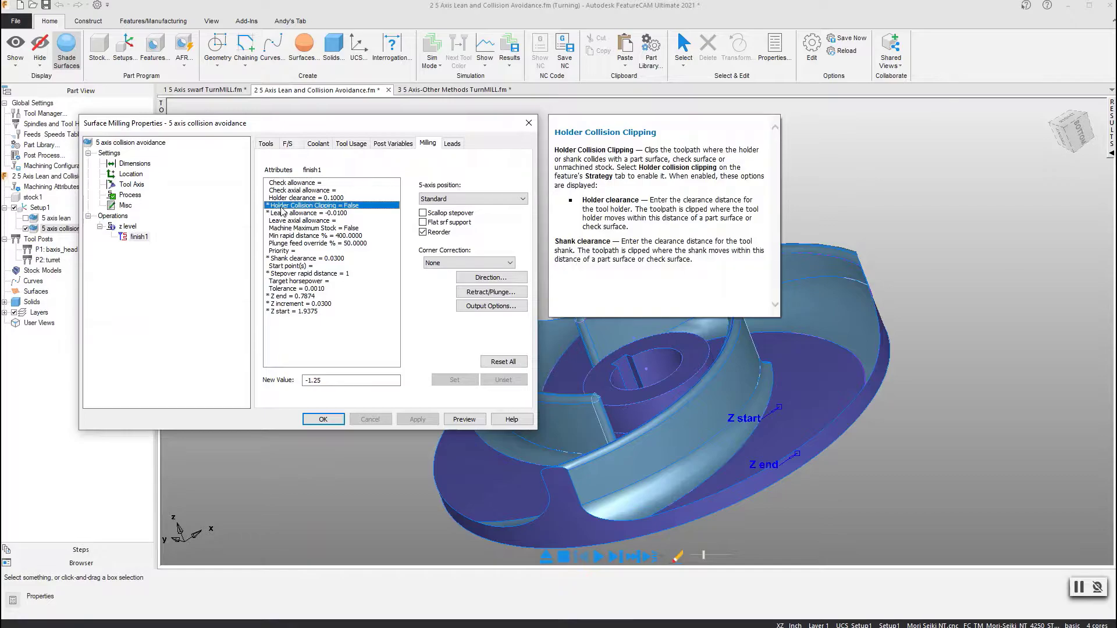
pyautogui.click(288, 213)
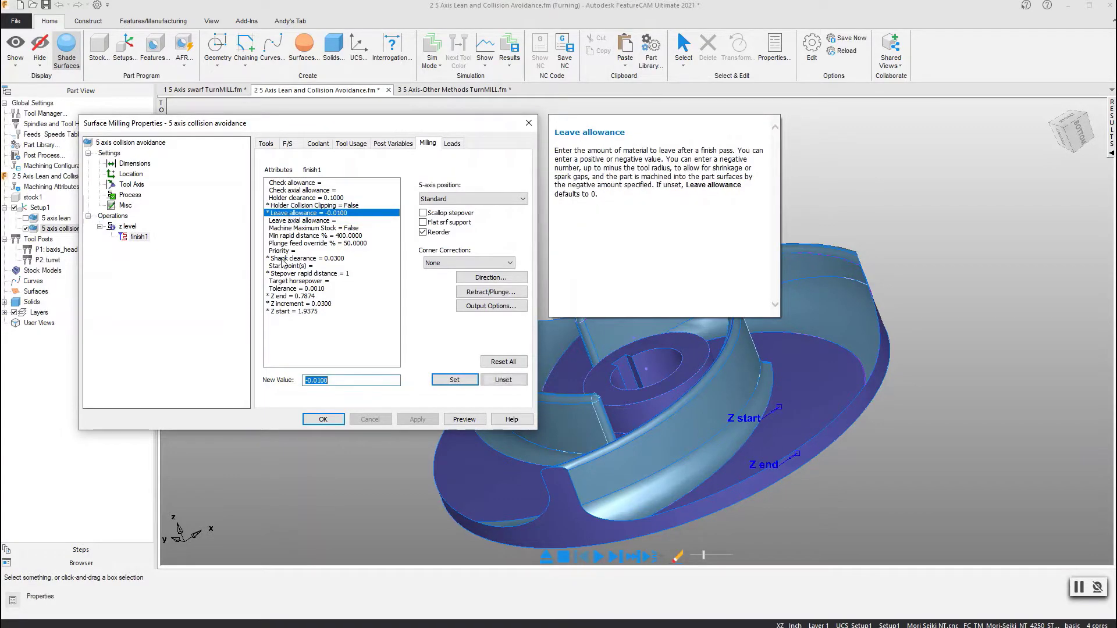
pyautogui.click(284, 206)
pyautogui.click(284, 199)
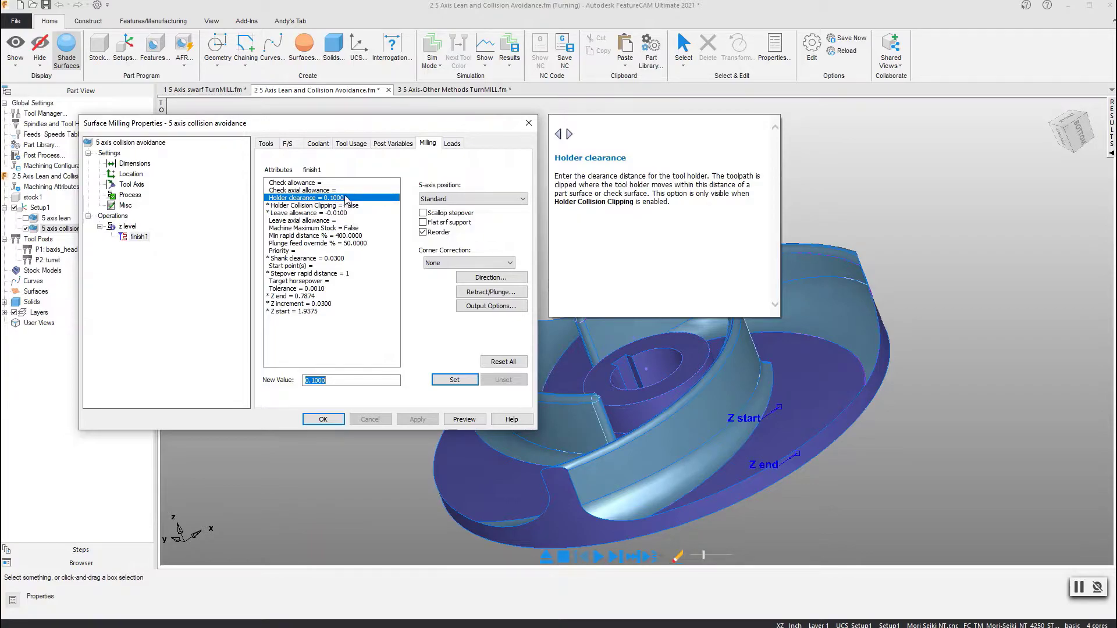
pyautogui.click(286, 260)
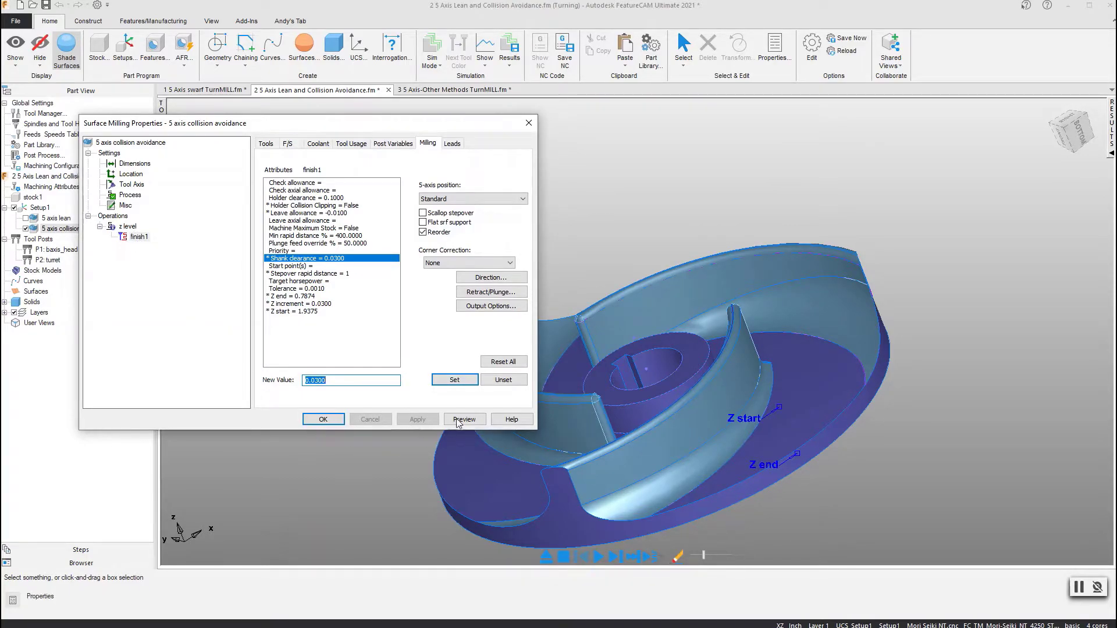
pyautogui.click(323, 418)
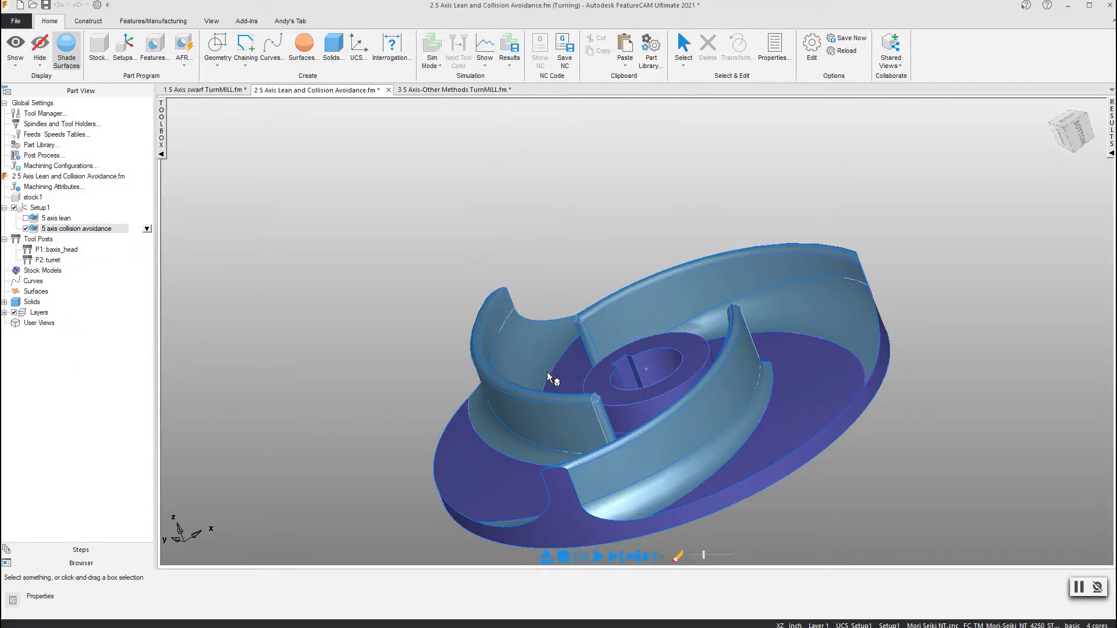
# Play the collision avoidance simulation to the end with slower speed, then eject and orbit the impeller face-on
pyautogui.click(608, 547)
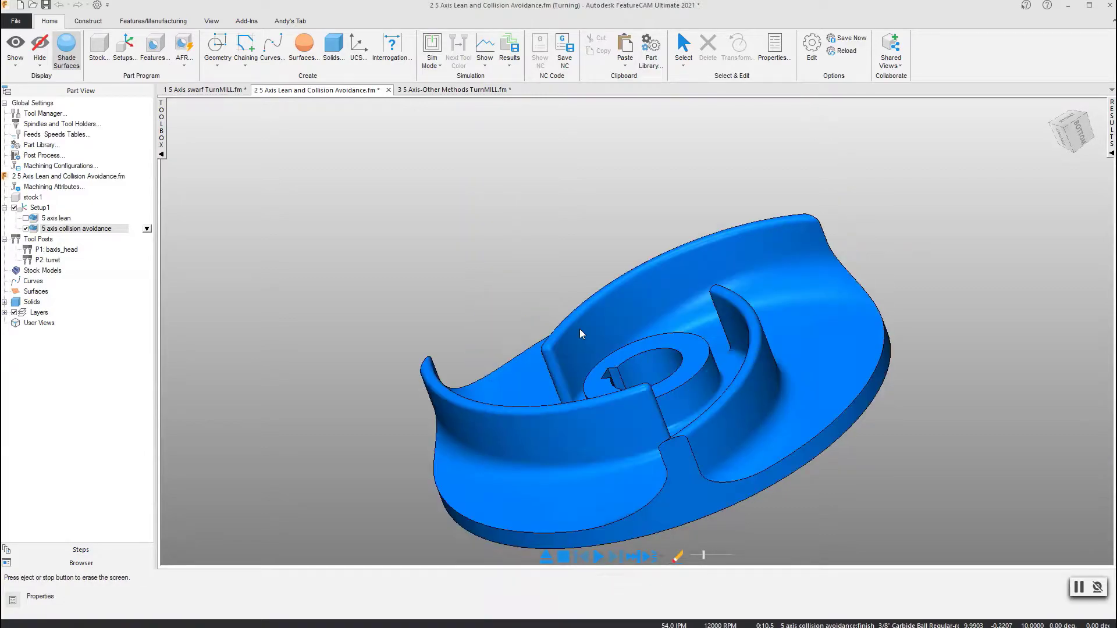
pyautogui.moveTo(611, 318); pyautogui.dragTo(655, 288, button='middle')
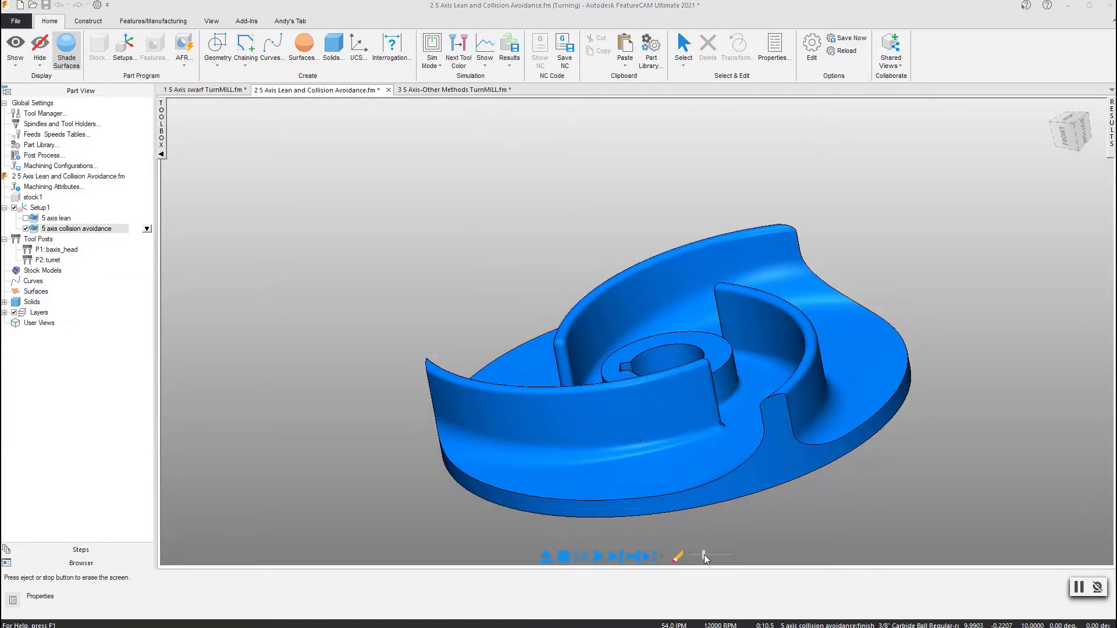
pyautogui.moveTo(704, 556); pyautogui.dragTo(696, 555)
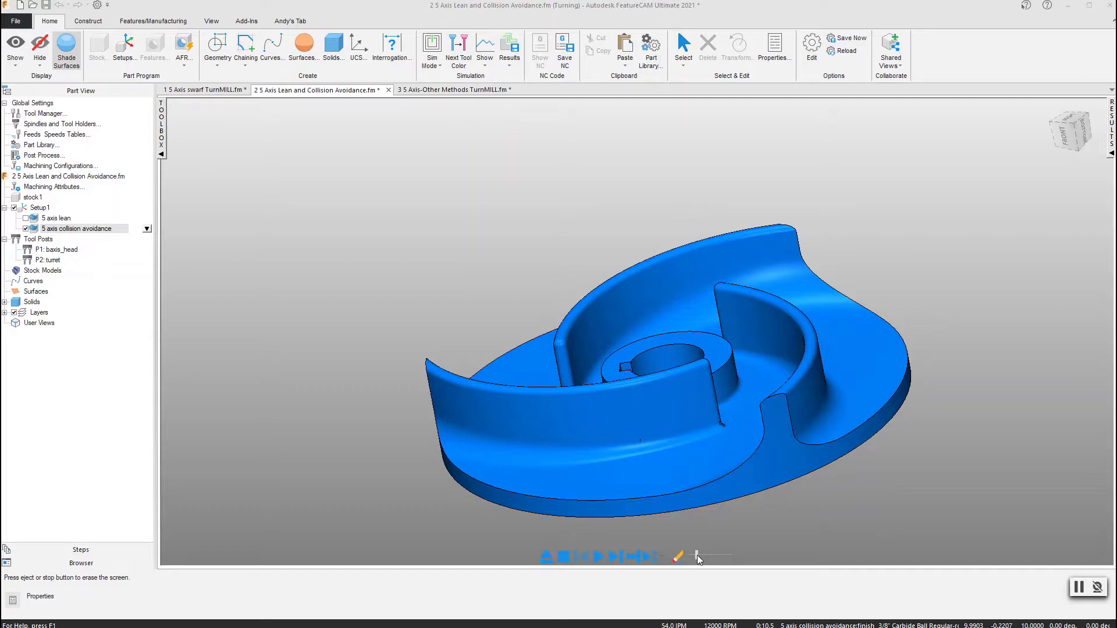
pyautogui.click(597, 558)
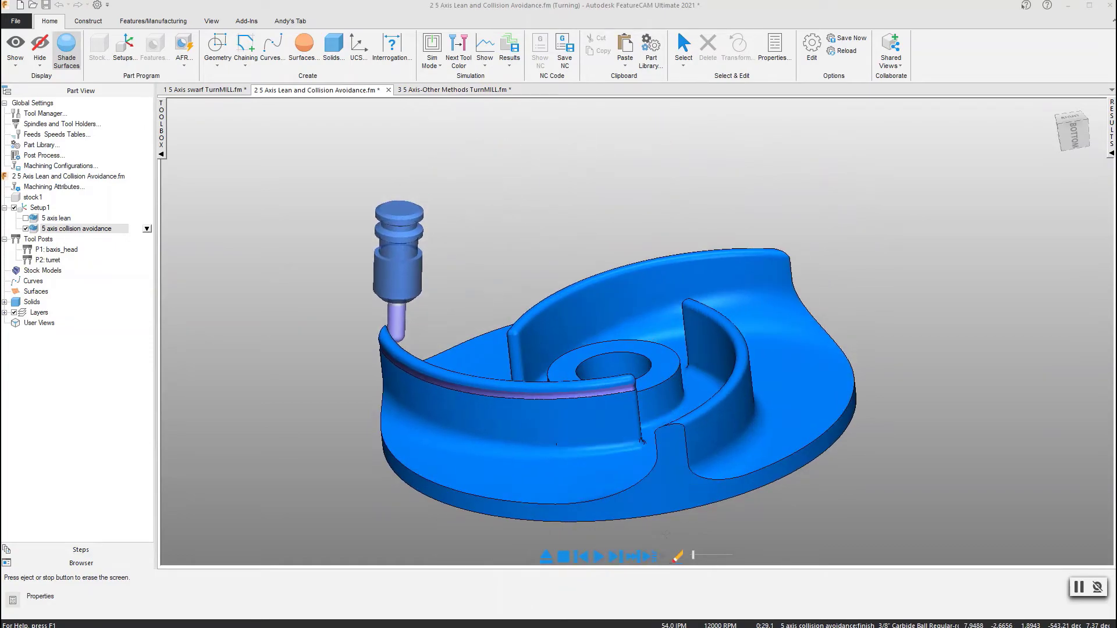
pyautogui.moveTo(581, 439); pyautogui.dragTo(467, 217, button='middle')
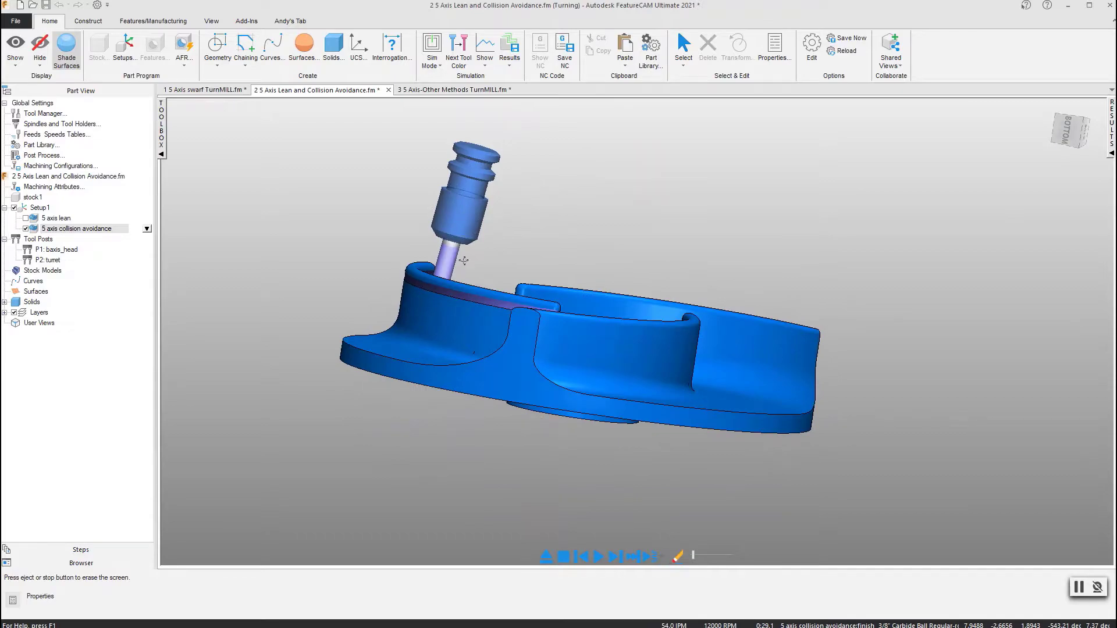
pyautogui.click(597, 557)
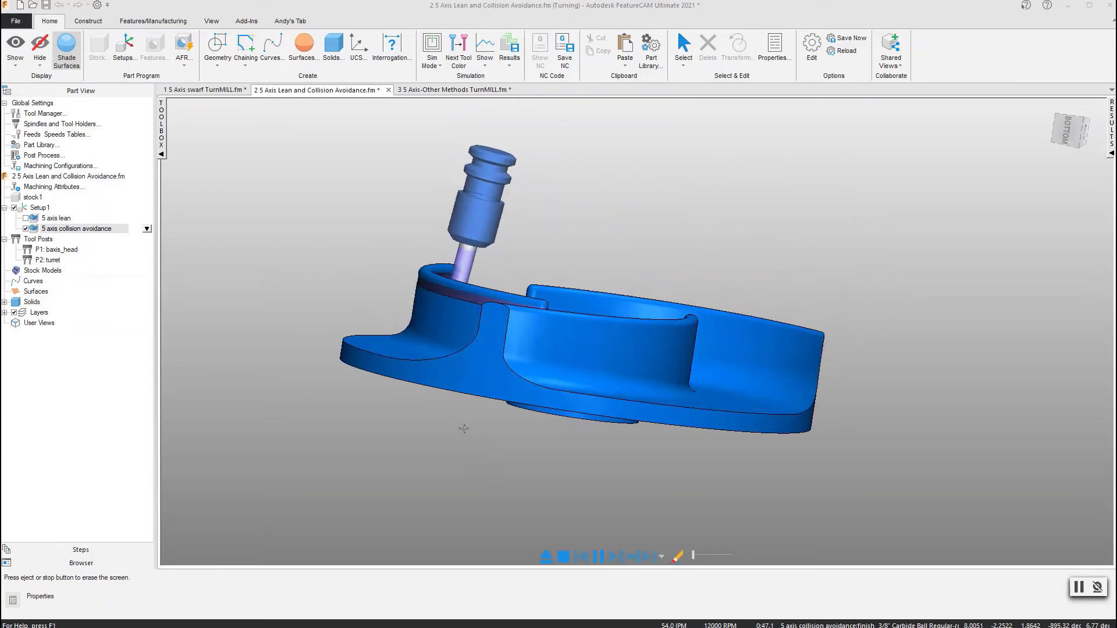
pyautogui.click(545, 560)
pyautogui.moveTo(405, 406); pyautogui.dragTo(425, 491, button='middle')
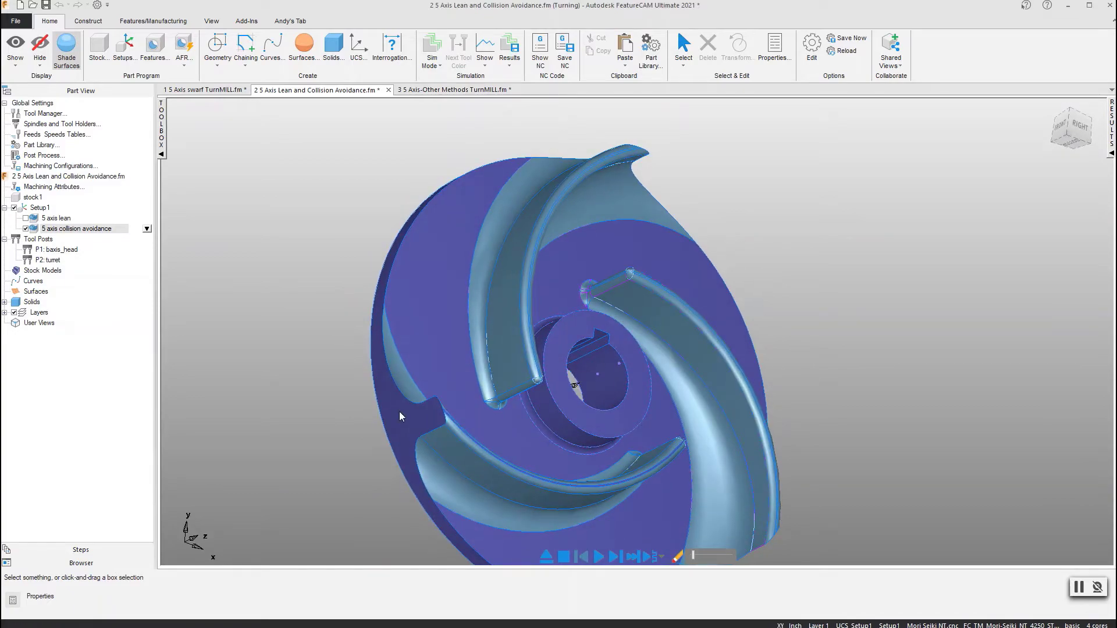
# Switch to the 3 5 Axis-Other Methods TurnMILL part and turn off the from-point feature
pyautogui.click(417, 92)
pyautogui.moveTo(430, 282); pyautogui.dragTo(401, 253, button='middle')
pyautogui.moveTo(478, 351); pyautogui.dragTo(516, 354, button='middle')
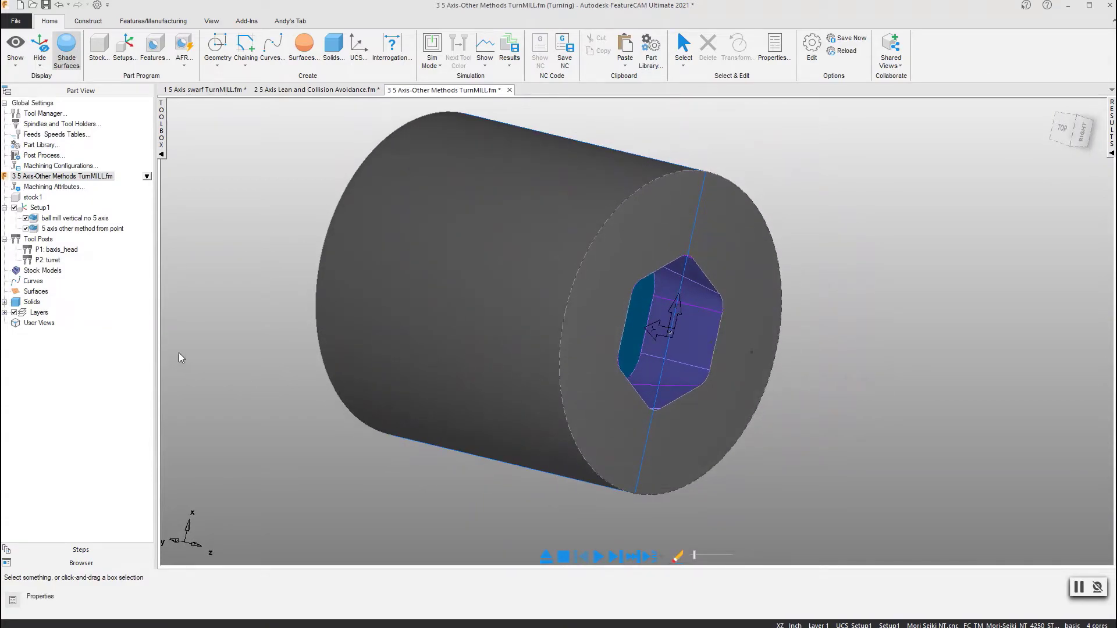
pyautogui.click(58, 228)
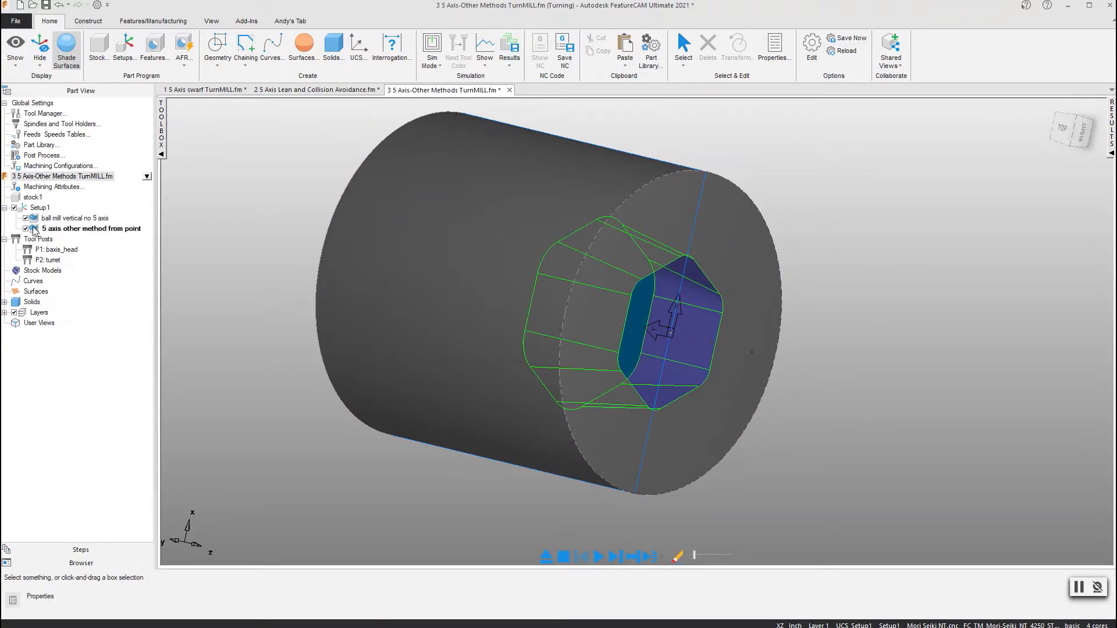
pyautogui.click(25, 229)
# Review the z level strategy of ball mill vertical no 5 axis and close its properties
pyautogui.click(66, 220)
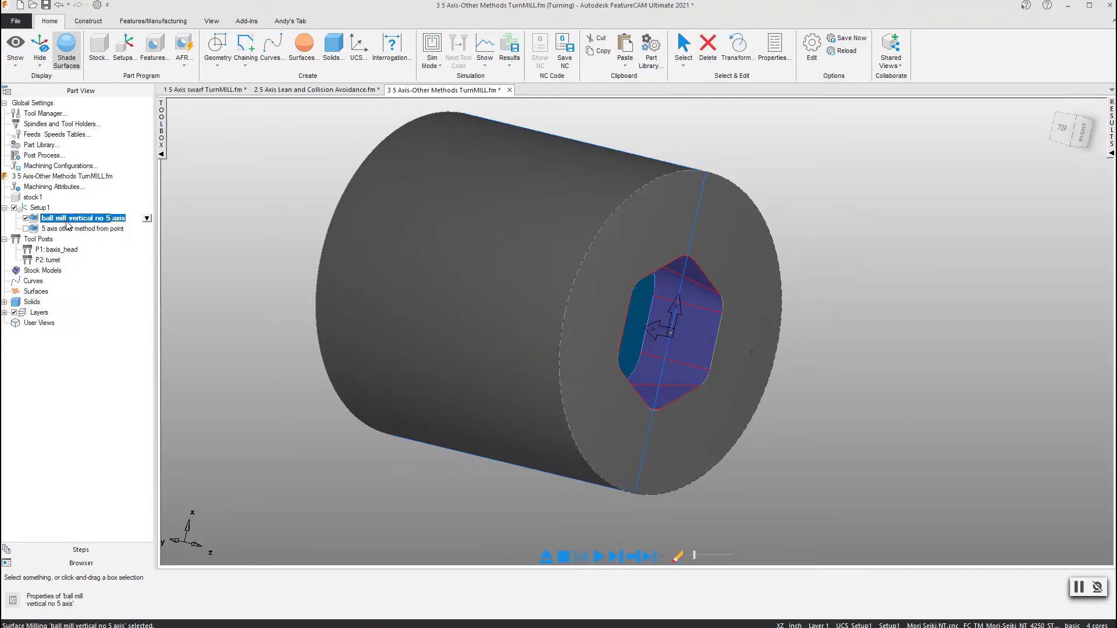
pyautogui.doubleClick(34, 219)
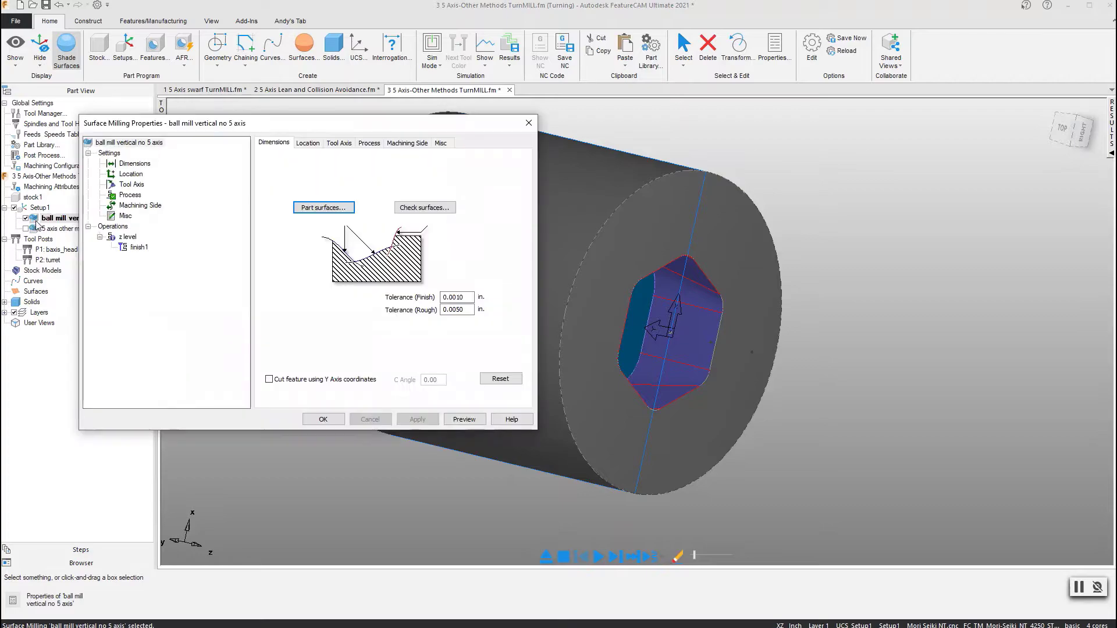
pyautogui.click(132, 239)
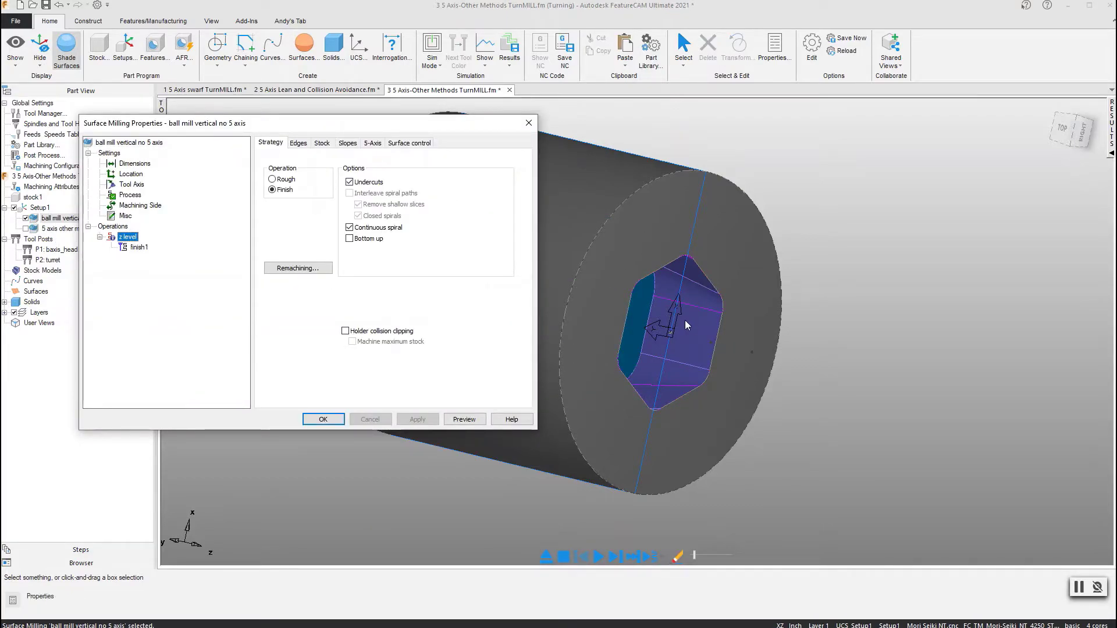
pyautogui.click(322, 420)
# Select the blue-violet pocket surfaces by colour and hide everything else
pyautogui.click(684, 65)
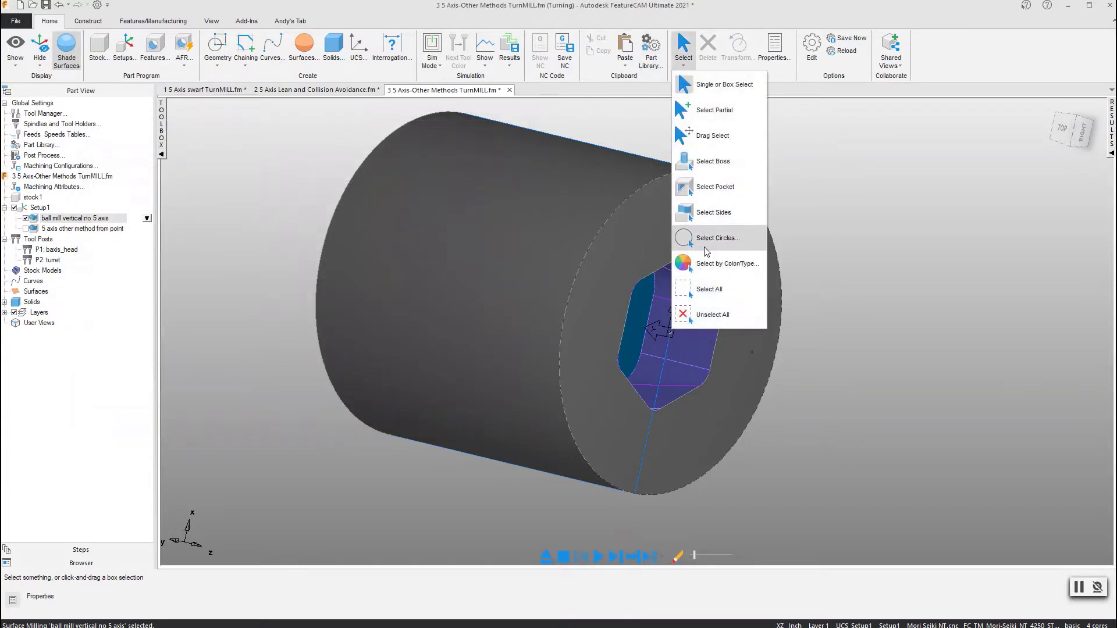
pyautogui.click(698, 228)
pyautogui.click(575, 294)
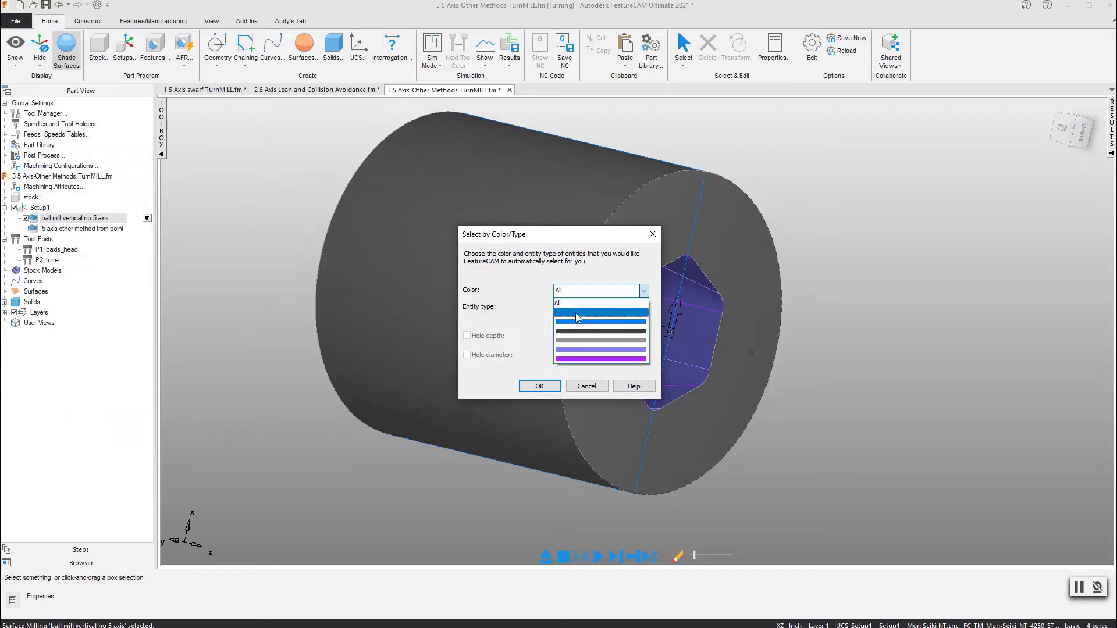
pyautogui.click(580, 349)
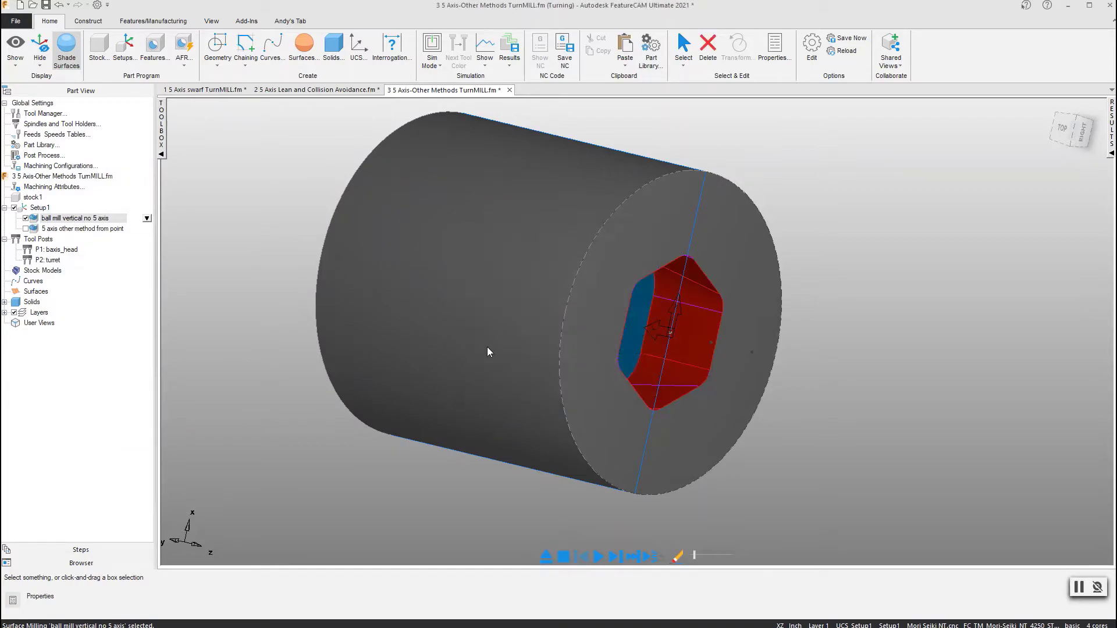
pyautogui.hotkey('ctrl', 'h')
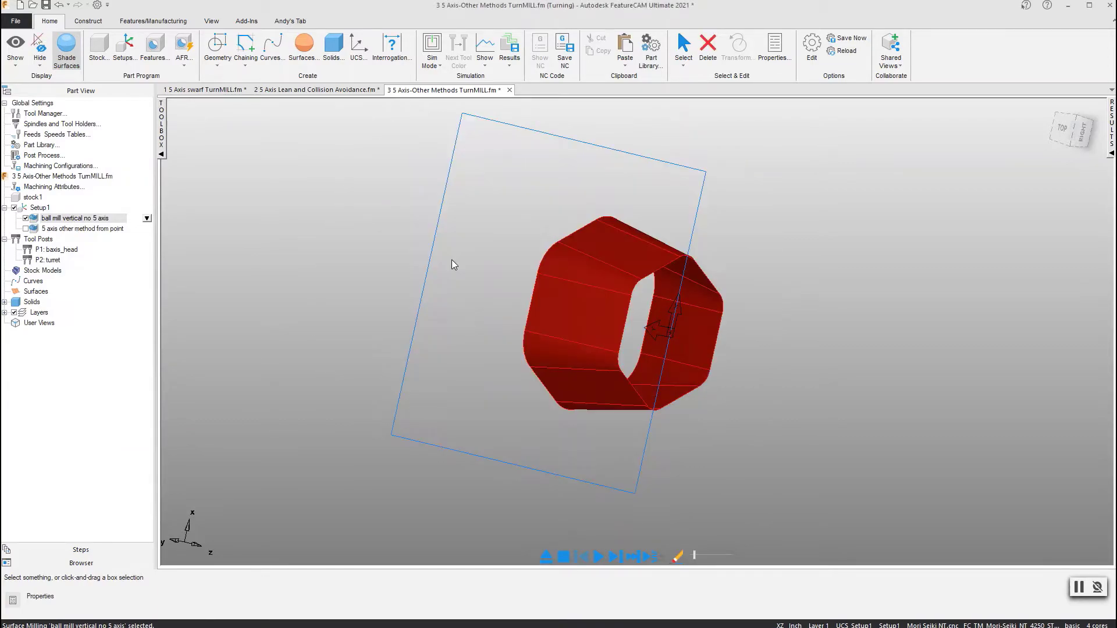
# Orbit and zoom onto the pocket and start simulating the vertical ball mill toolpath
pyautogui.moveTo(451, 260); pyautogui.dragTo(521, 320, button='middle')
pyautogui.scroll(-3, 621, 317)
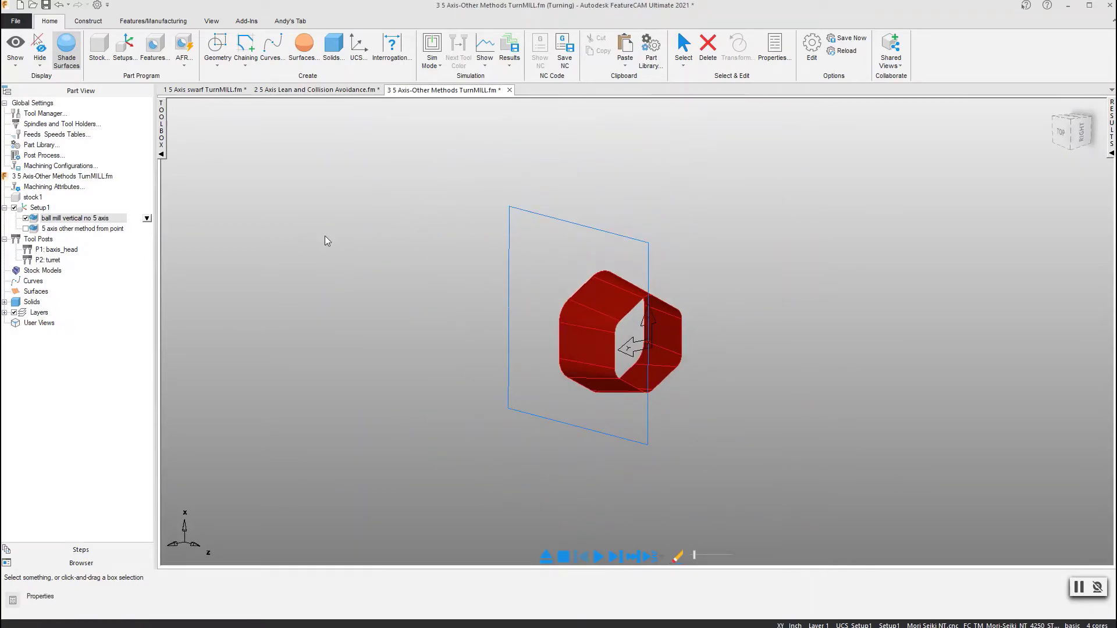
pyautogui.click(597, 557)
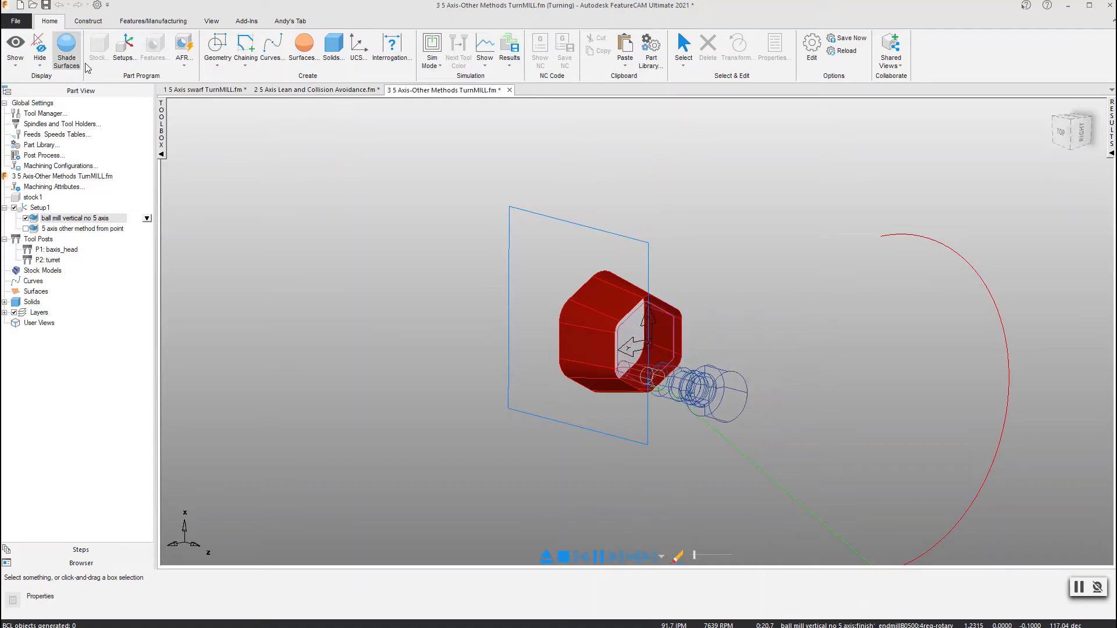
# Show the pocket in wireframe and speed up the vertical toolpath simulation
pyautogui.click(67, 46)
pyautogui.moveTo(488, 331); pyautogui.dragTo(527, 350, button='middle')
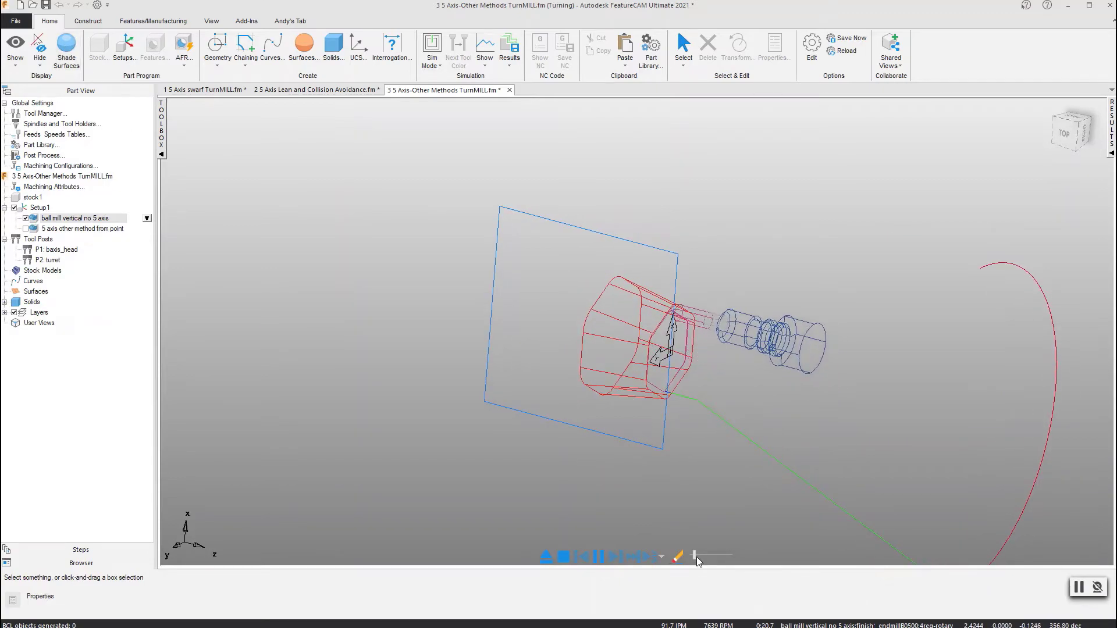
pyautogui.moveTo(697, 557); pyautogui.dragTo(716, 558)
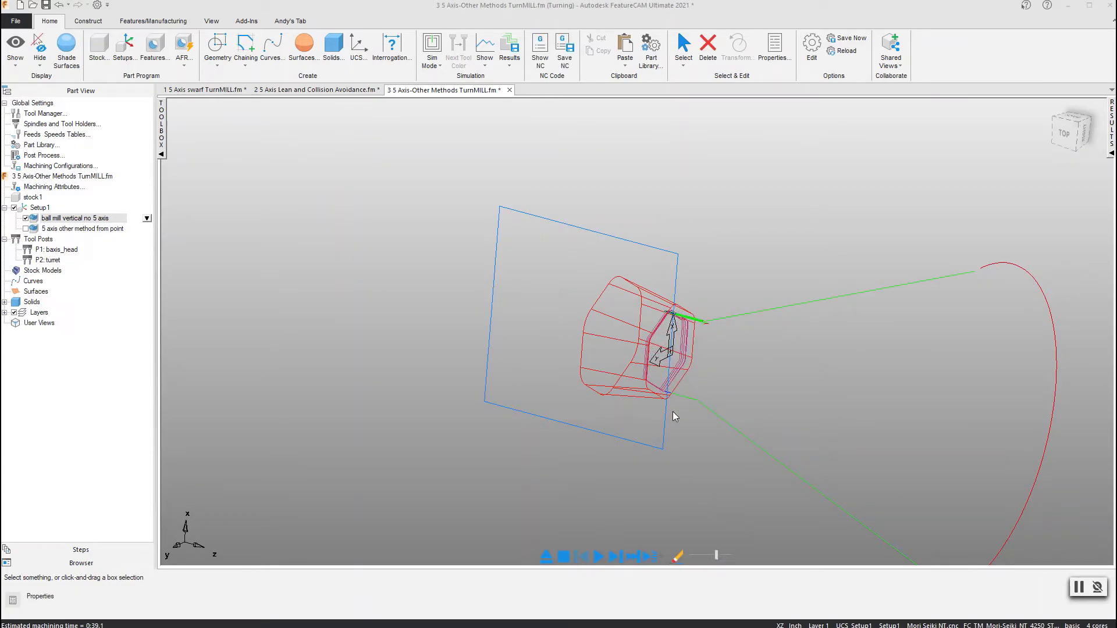
# Inspect the pocket side-on, clear the simulation, and exclude ball mill vertical no 5 axis
pyautogui.moveTo(673, 411); pyautogui.dragTo(668, 399, button='middle')
pyautogui.moveTo(643, 349); pyautogui.dragTo(719, 342, button='middle')
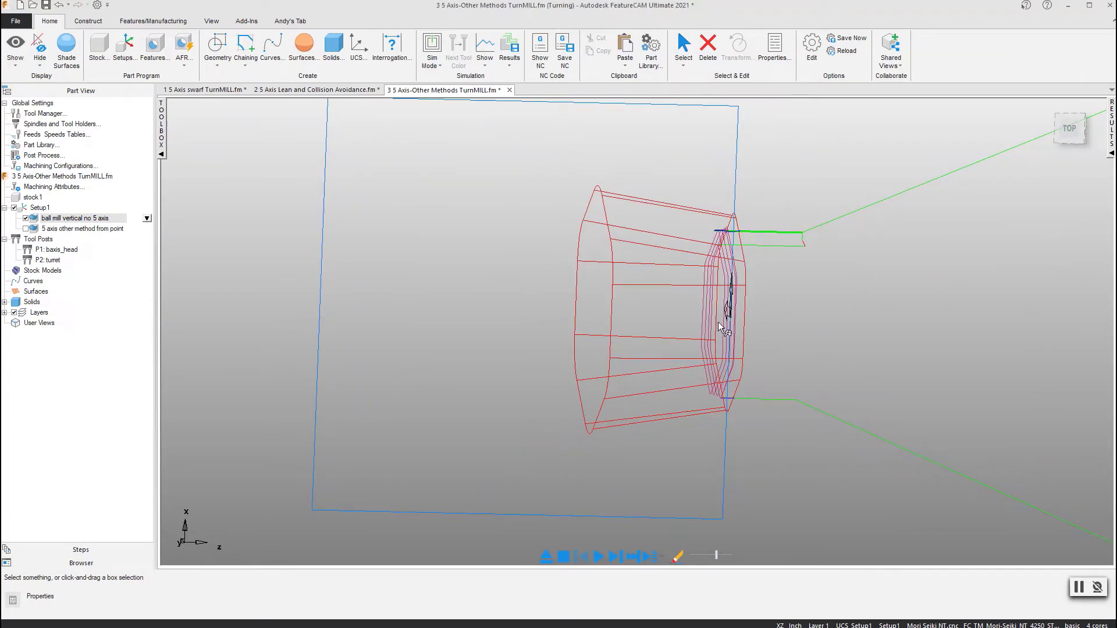
pyautogui.click(546, 555)
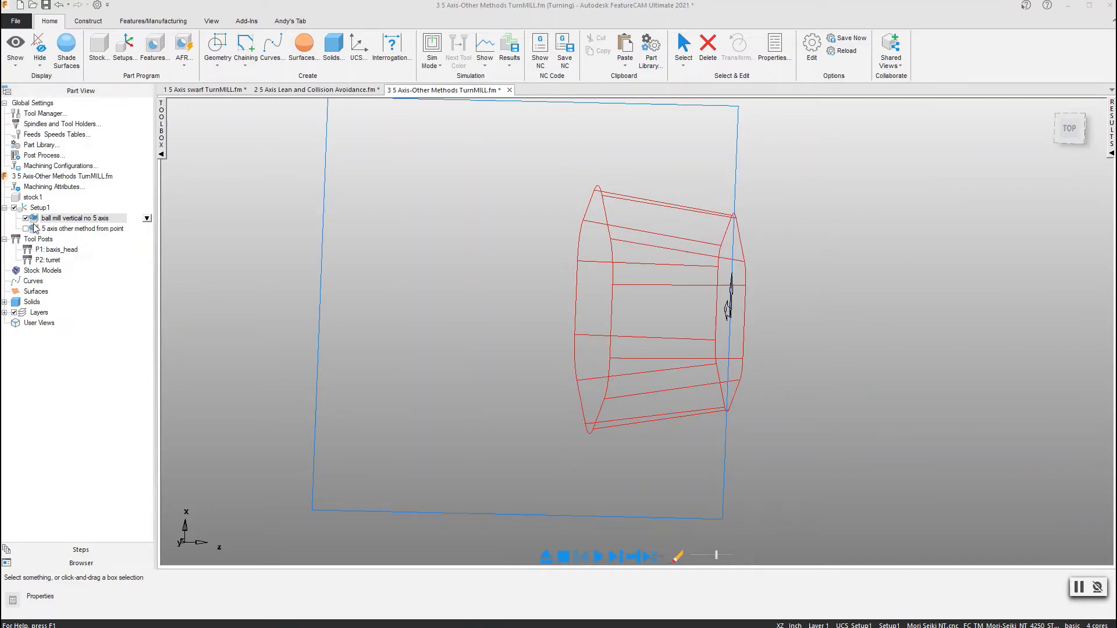
pyautogui.click(26, 218)
# Enable 5 axis other method from point and show its z level 5-Axis settings (From point pt2)
pyautogui.click(25, 229)
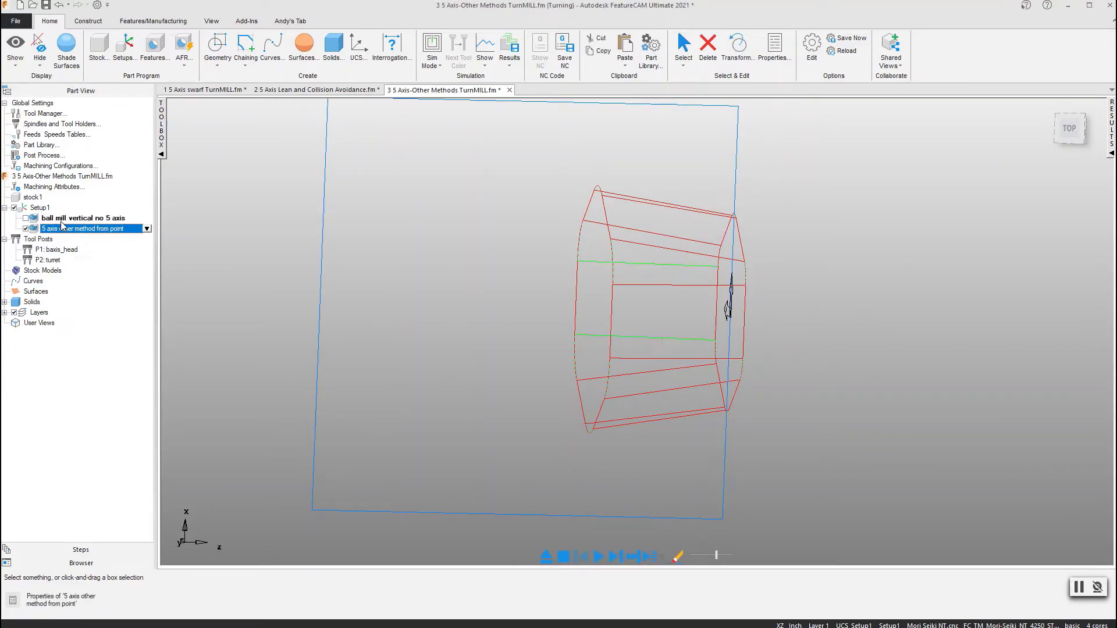
pyautogui.doubleClick(61, 229)
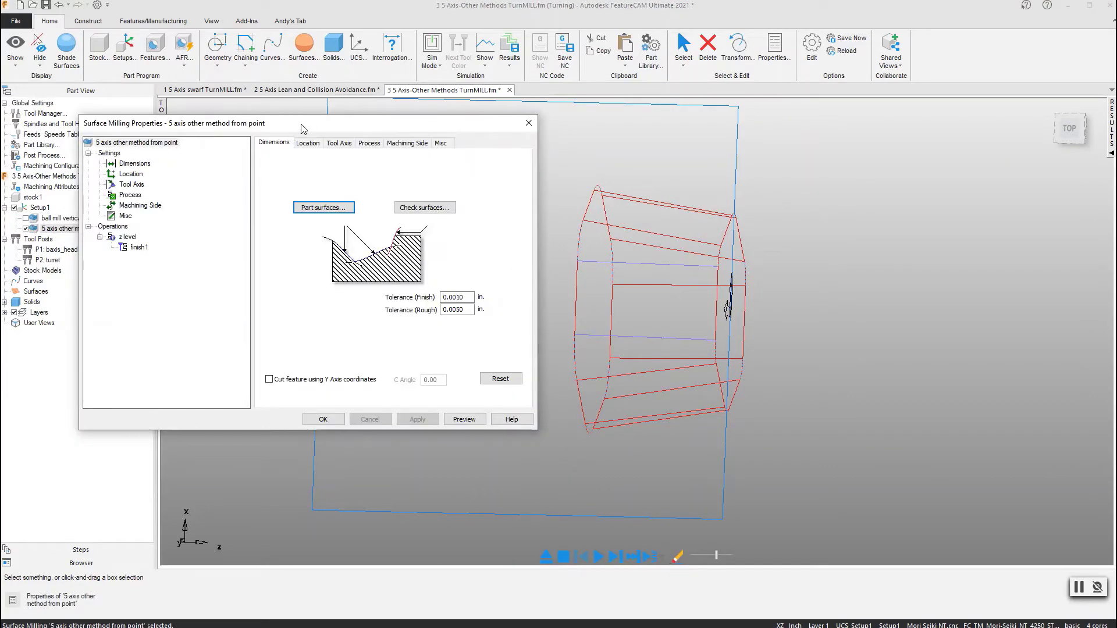
pyautogui.moveTo(311, 131); pyautogui.dragTo(350, 136)
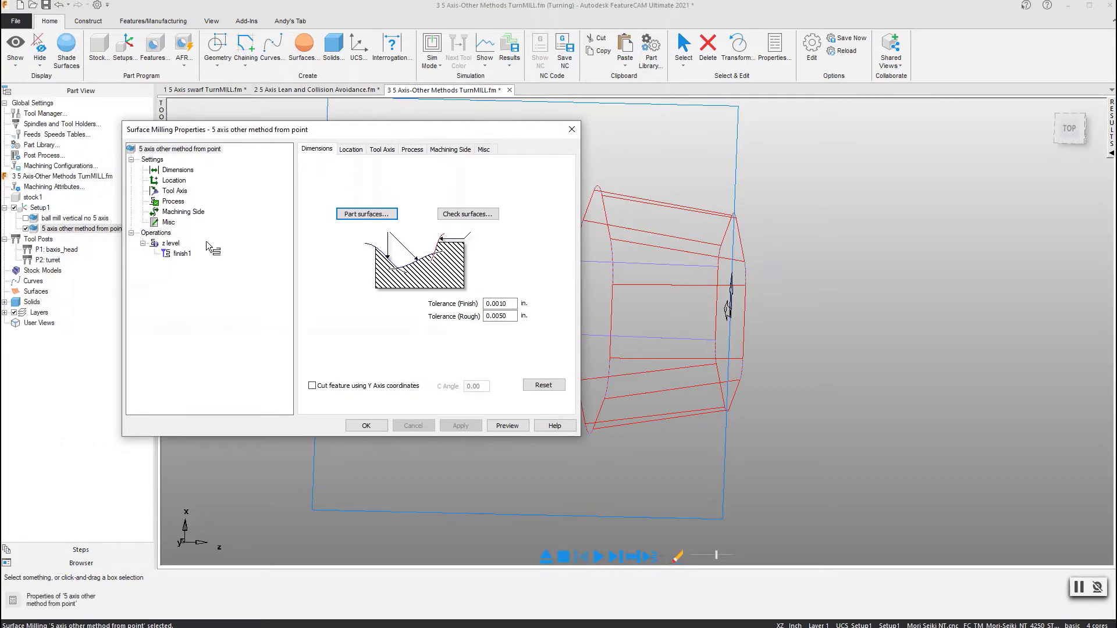
pyautogui.moveTo(170, 243); pyautogui.dragTo(221, 250)
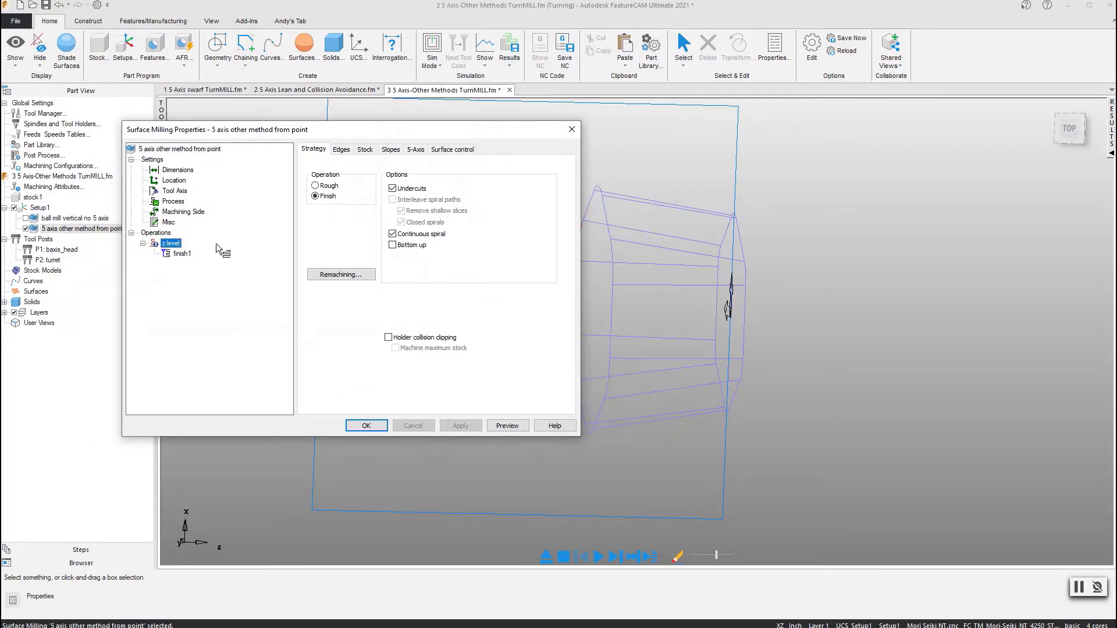
pyautogui.click(415, 148)
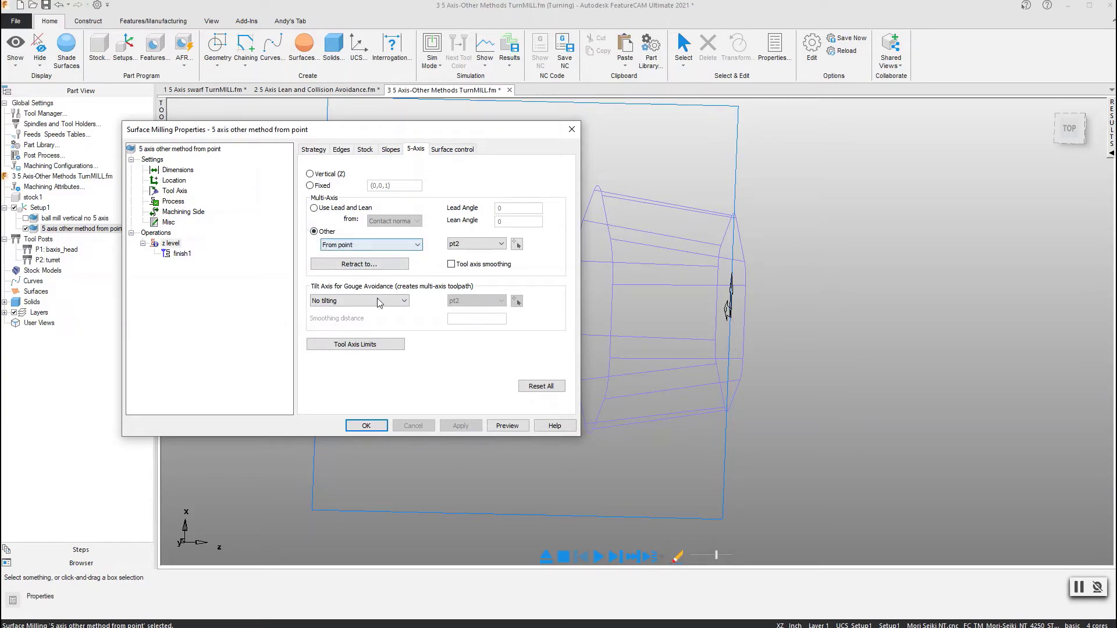
# Show the reference points and keep the tool axis as From point using pt2
pyautogui.click(15, 46)
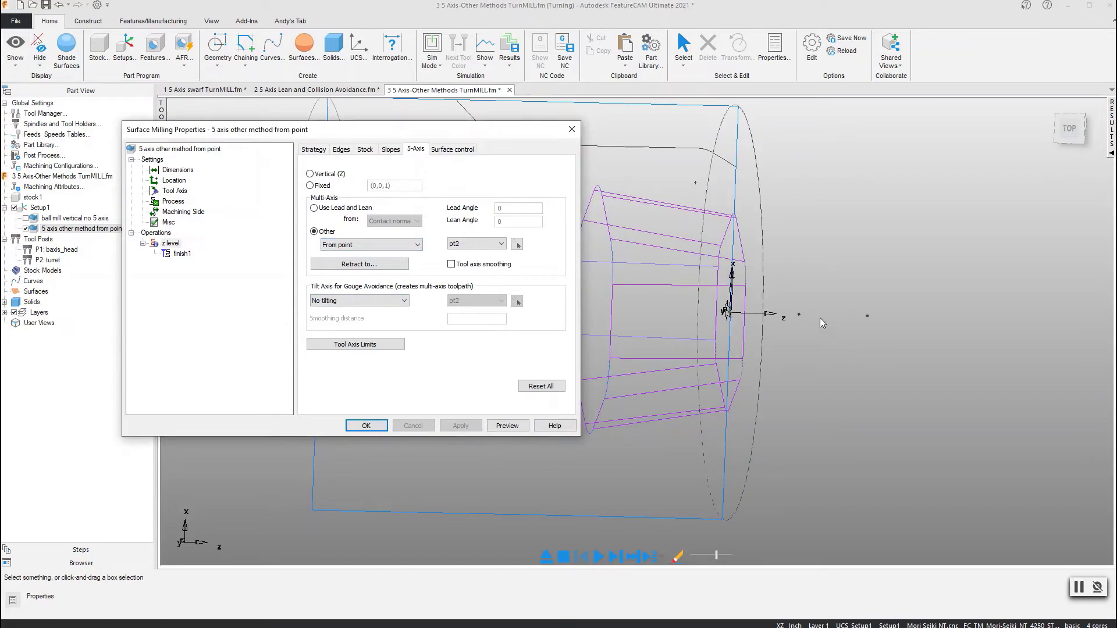
pyautogui.click(328, 245)
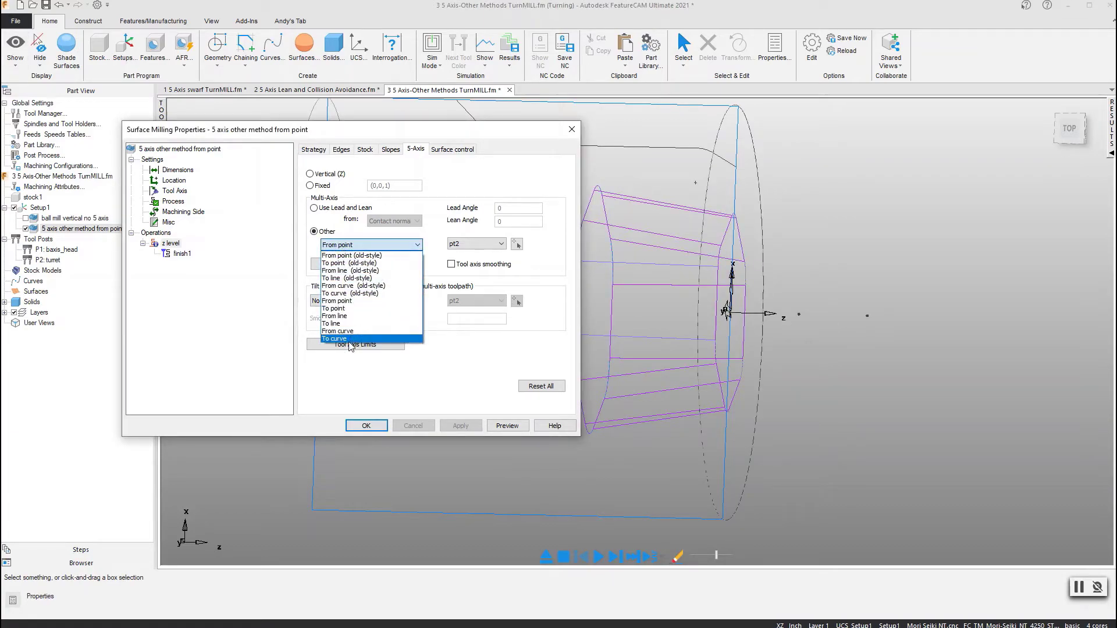
pyautogui.click(336, 301)
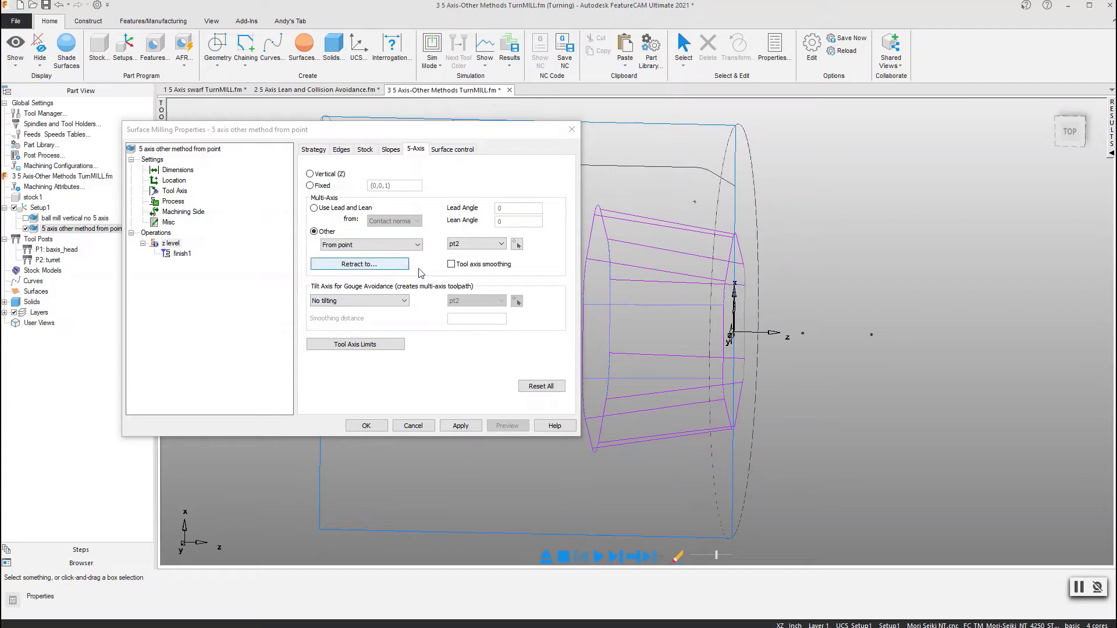
pyautogui.click(803, 334)
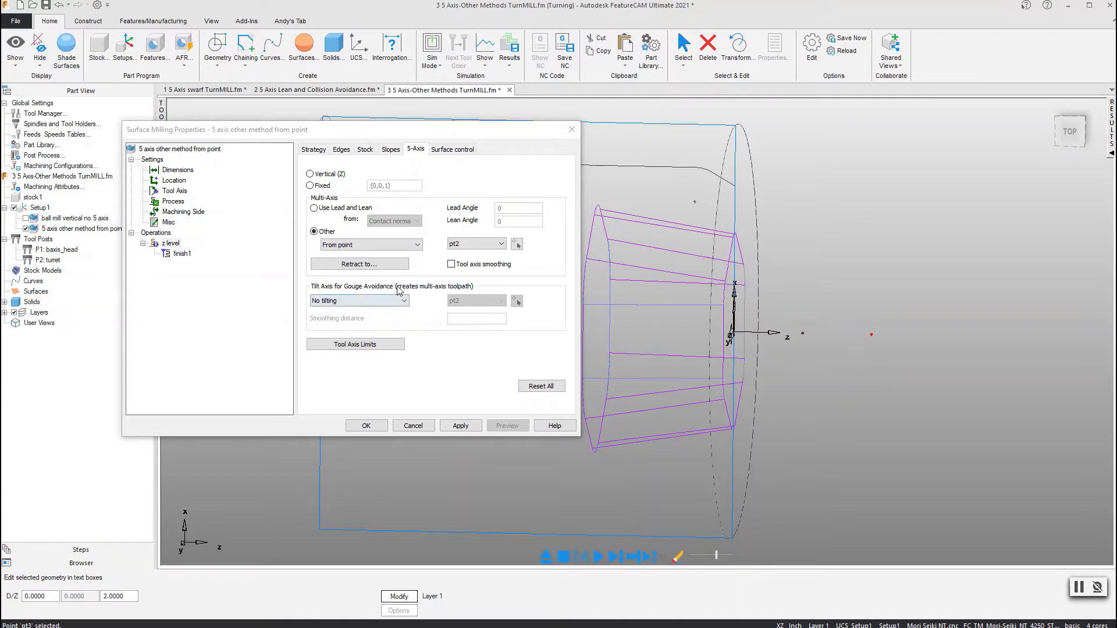
pyautogui.click(468, 244)
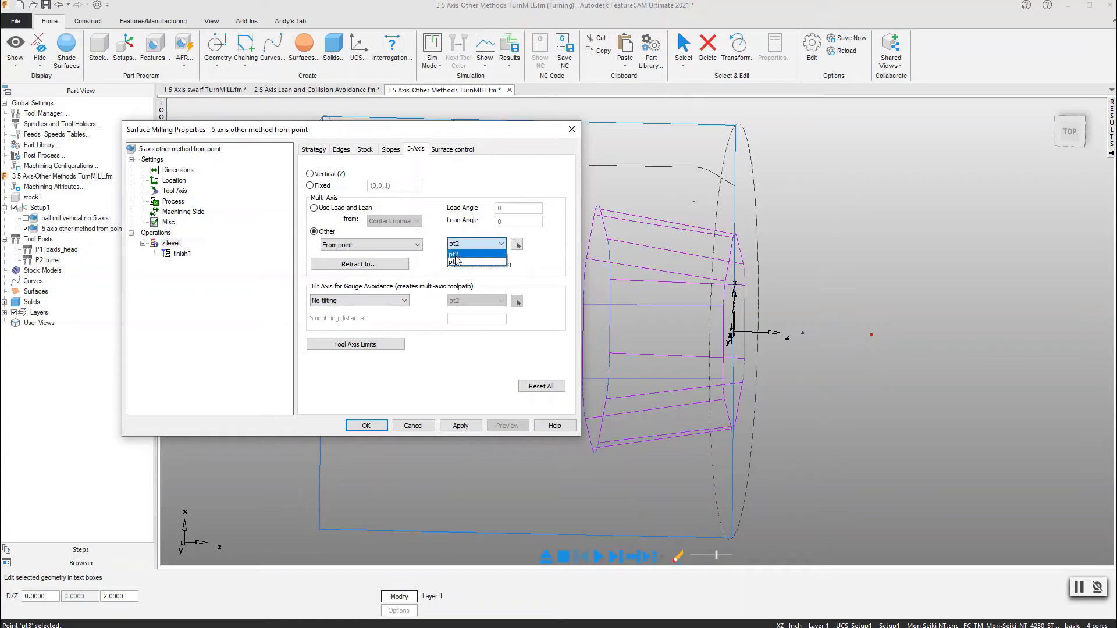
pyautogui.click(454, 255)
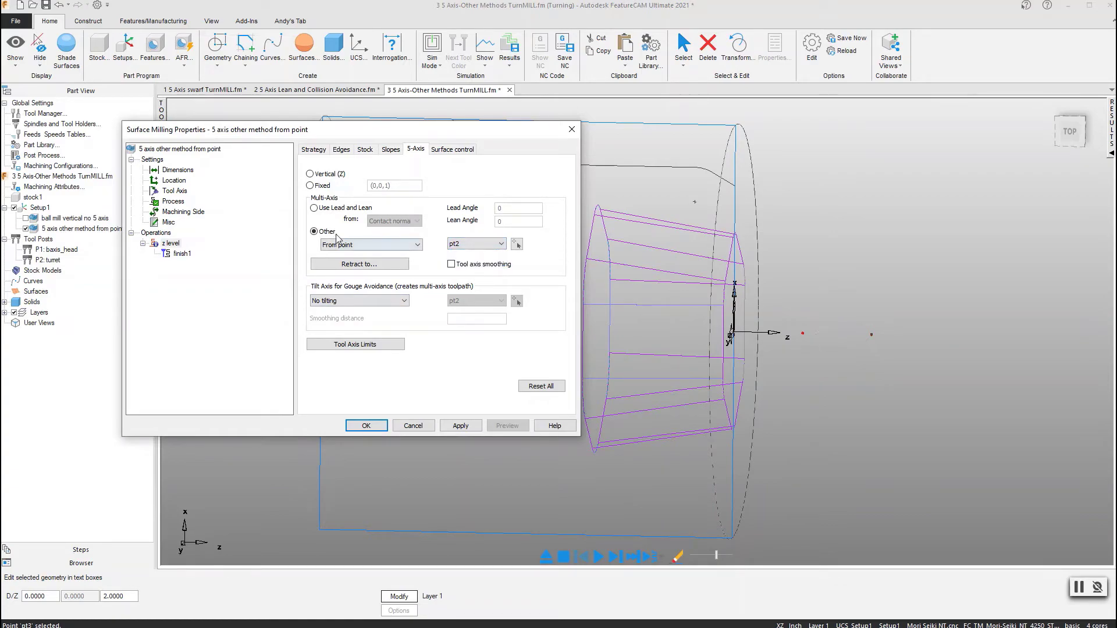
# Apply the pt2 tool axis settings and preview the toolpath in an oblique view
pyautogui.click(460, 425)
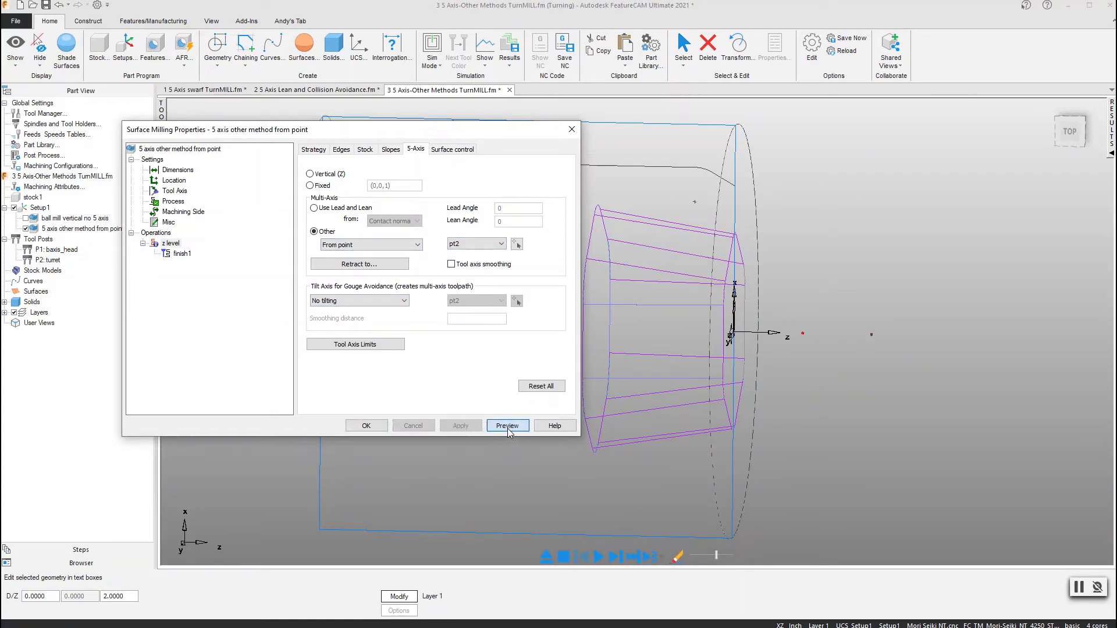
pyautogui.click(507, 425)
pyautogui.moveTo(795, 354); pyautogui.dragTo(758, 387, button='middle')
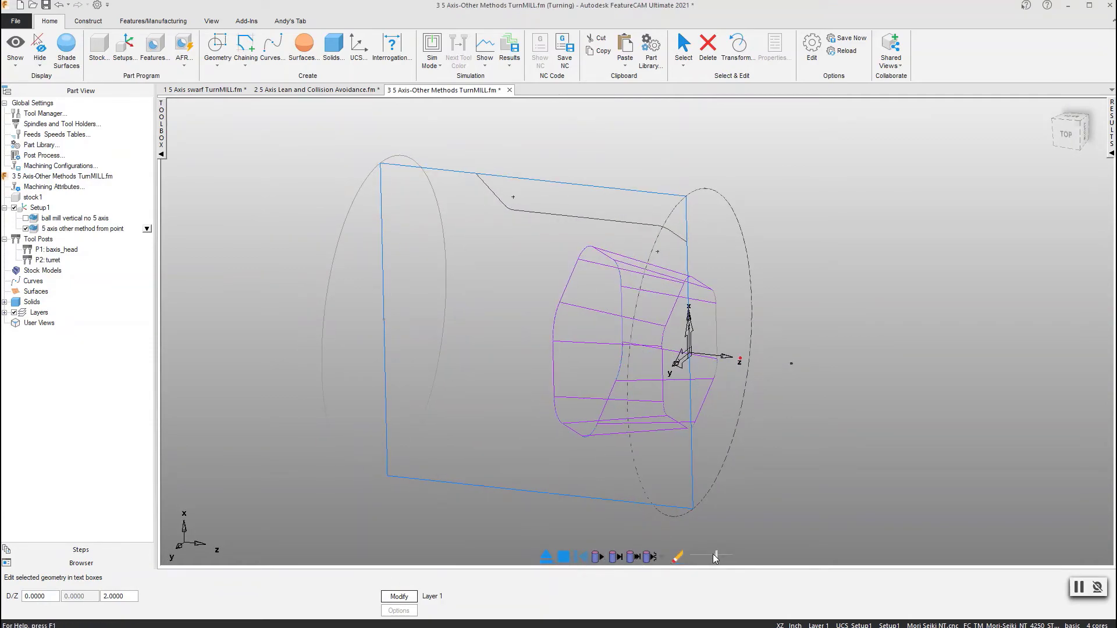
# Simulate the pt2 from-point Z-level toolpath, tuning playback speed and orbiting to inspect the passes
pyautogui.moveTo(715, 556); pyautogui.dragTo(700, 556)
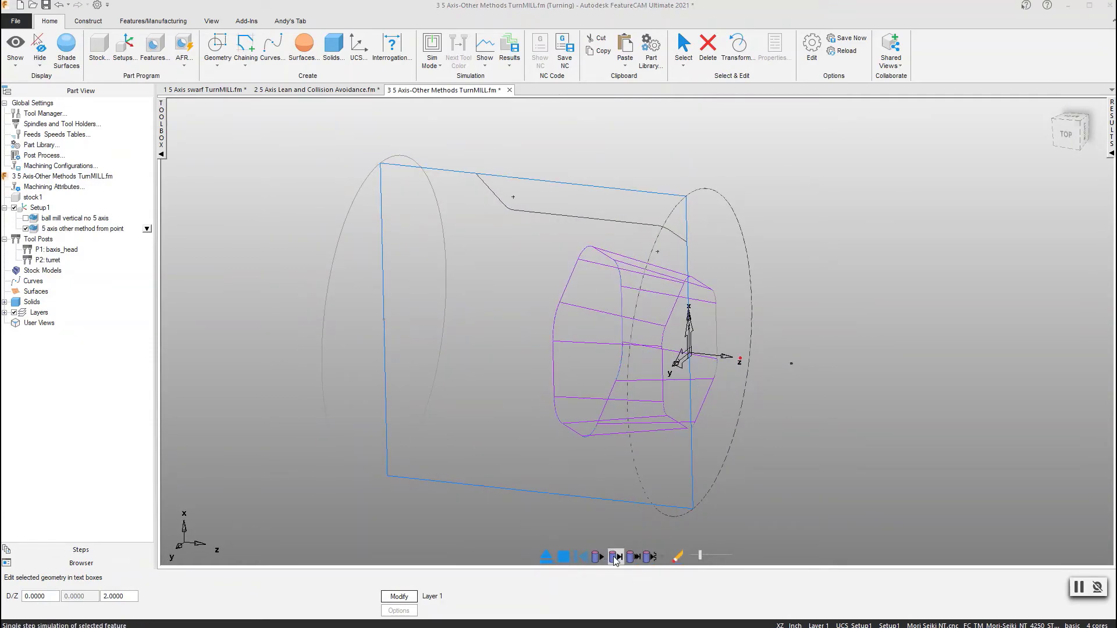
pyautogui.click(599, 557)
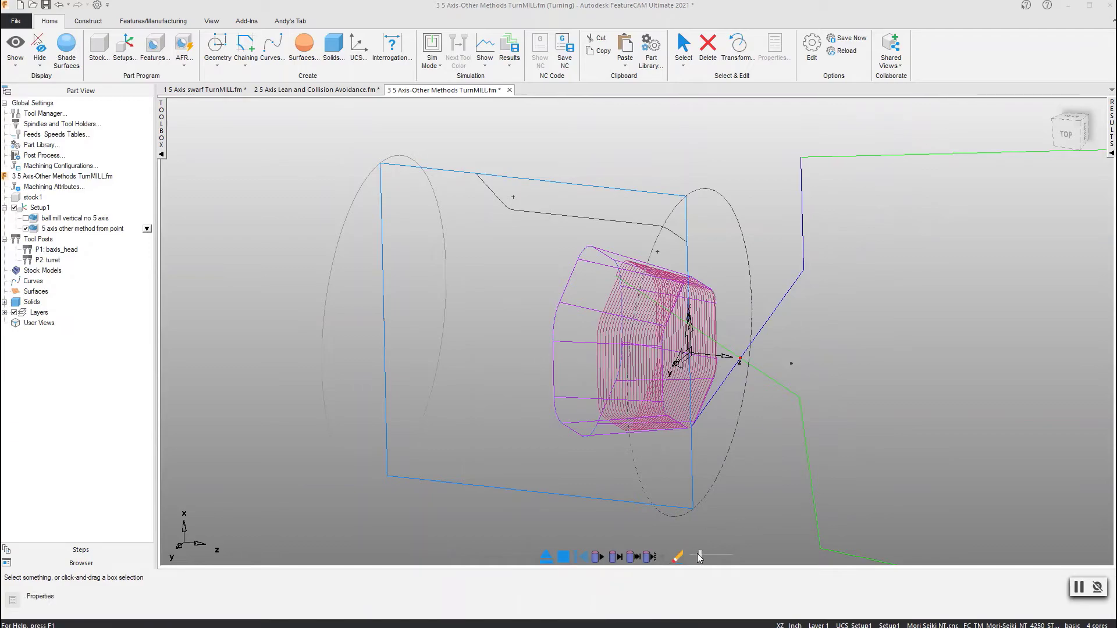
pyautogui.moveTo(699, 557); pyautogui.dragTo(694, 557)
pyautogui.click(601, 556)
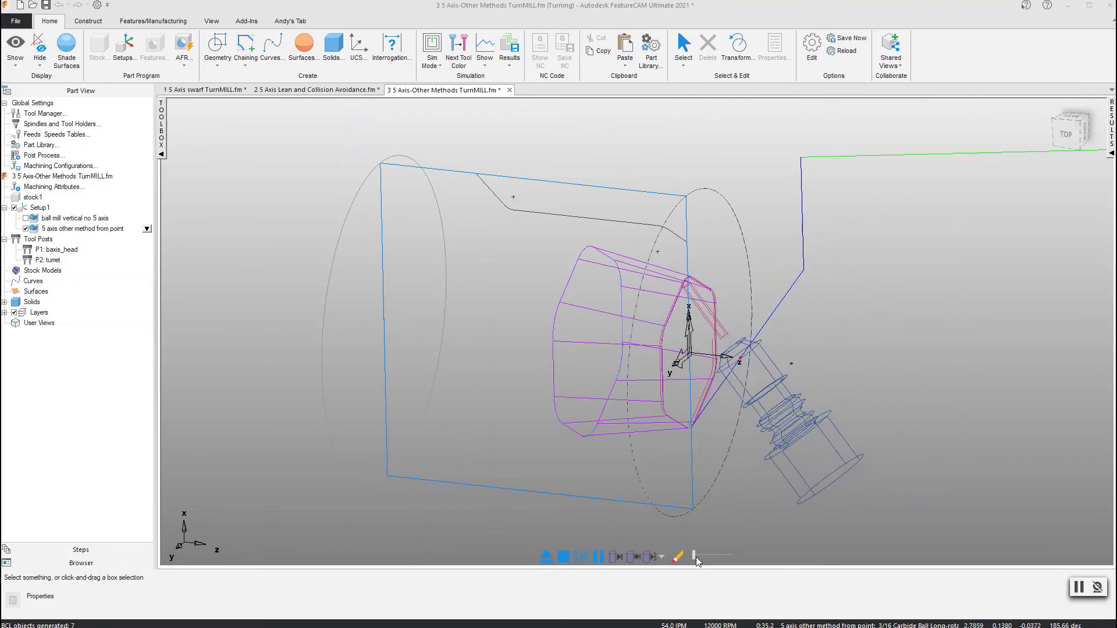
pyautogui.moveTo(696, 557); pyautogui.dragTo(699, 558)
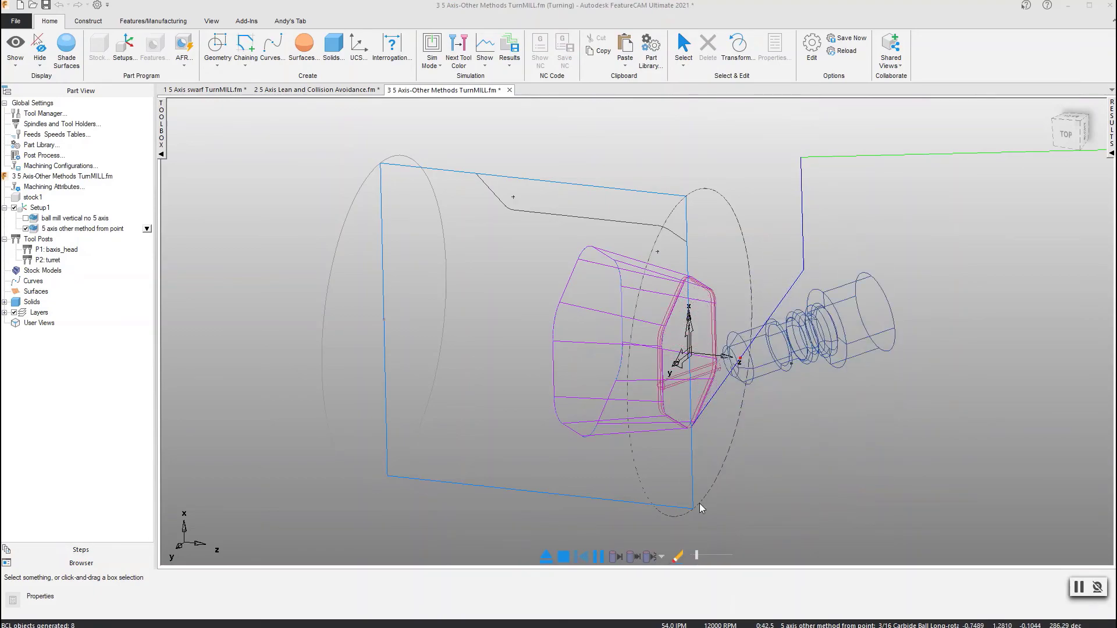
pyautogui.moveTo(697, 556); pyautogui.dragTo(702, 557)
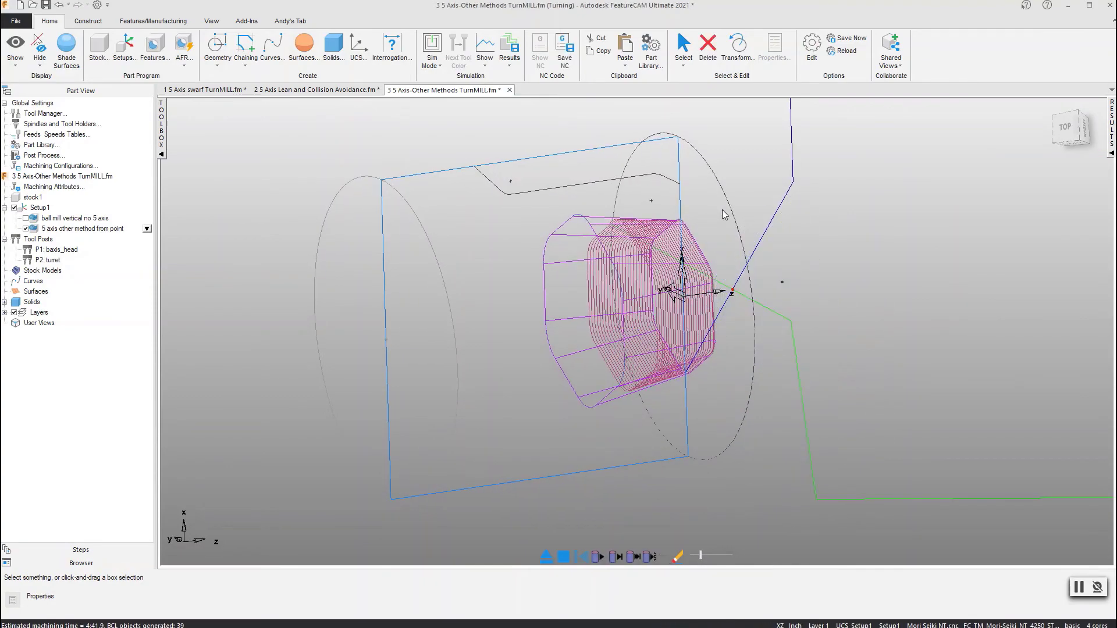
pyautogui.moveTo(724, 214); pyautogui.dragTo(710, 311, button='middle')
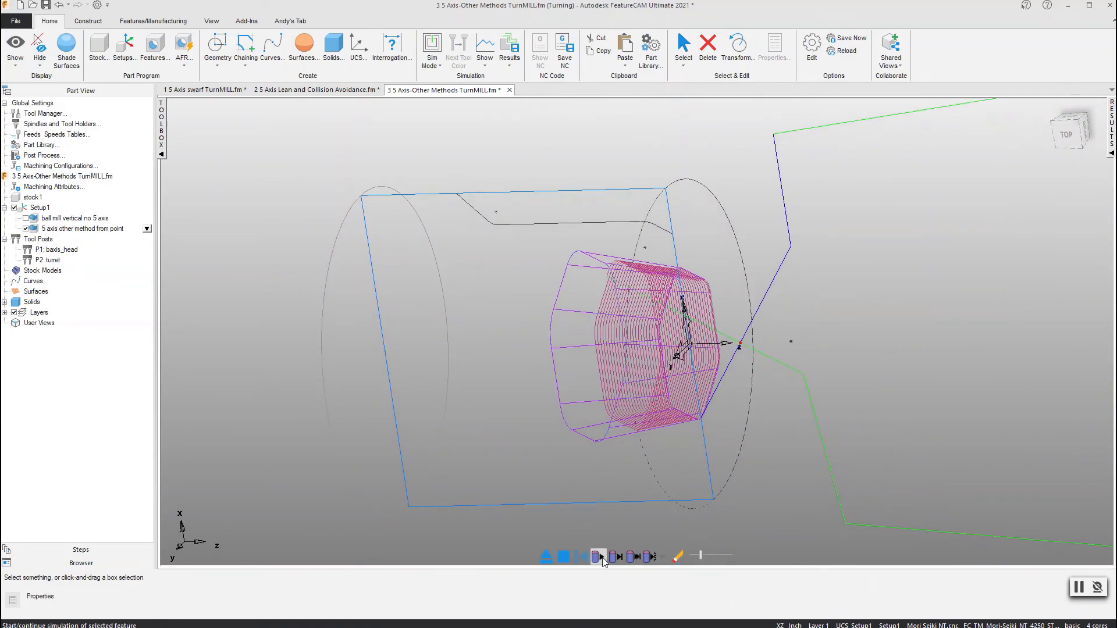
# Reopen the surface milling settings, preview the toolpath from the top view, then abort the simulation
pyautogui.doubleClick(544, 512)
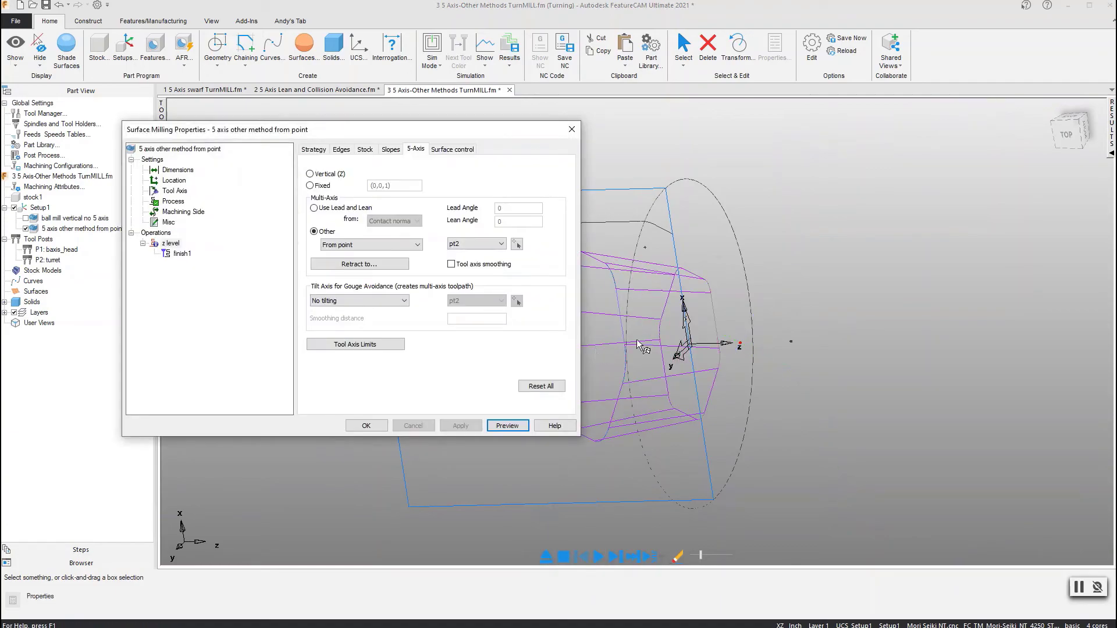
pyautogui.click(1066, 132)
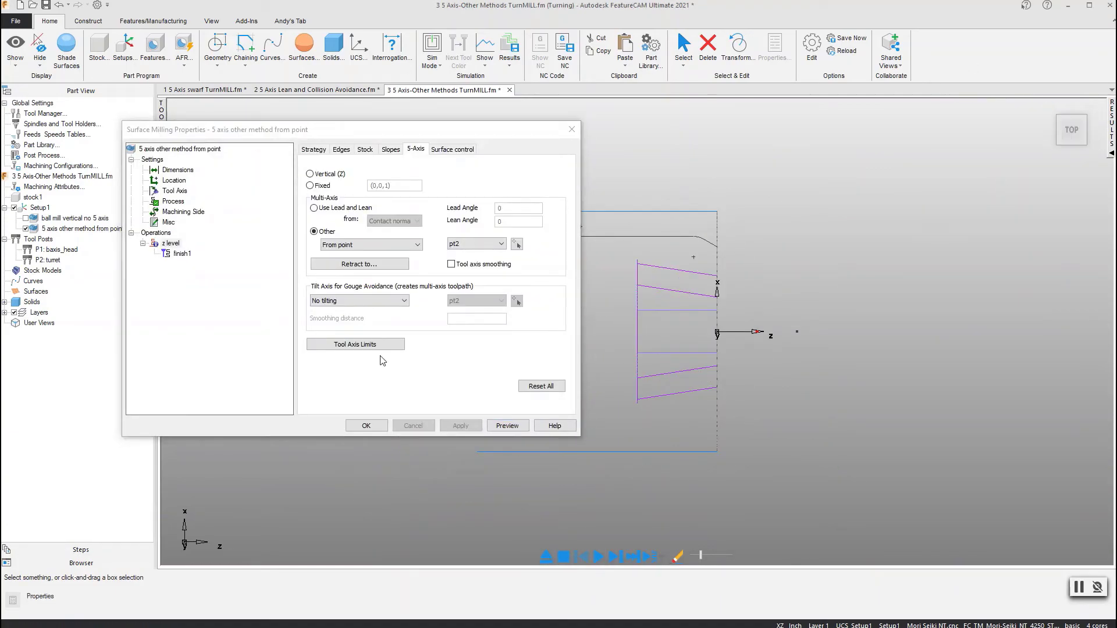
pyautogui.click(496, 428)
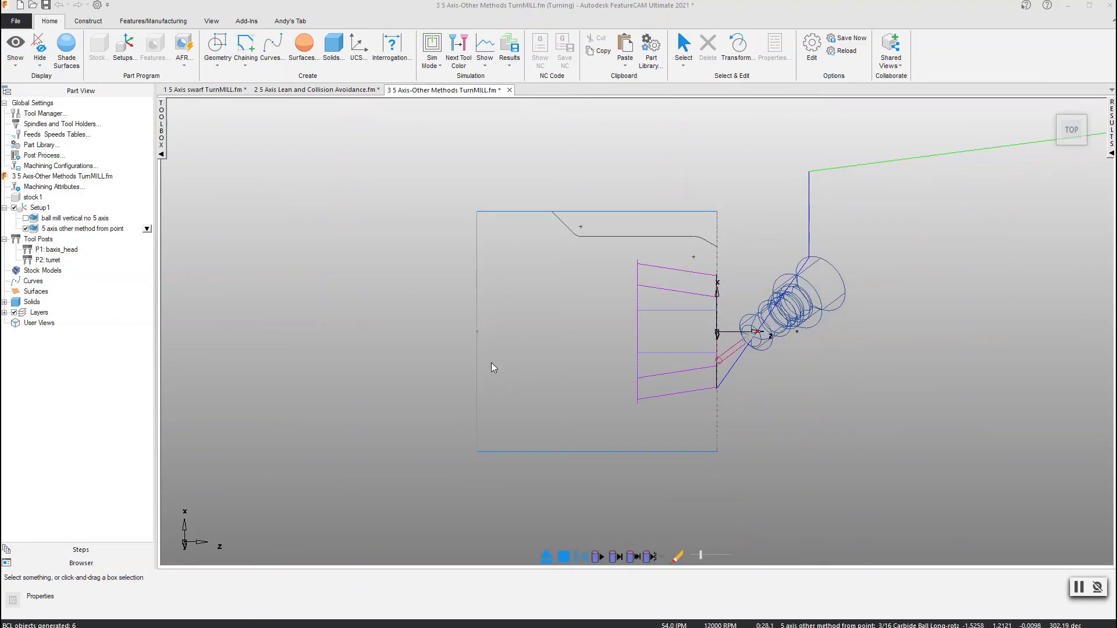
pyautogui.click(553, 560)
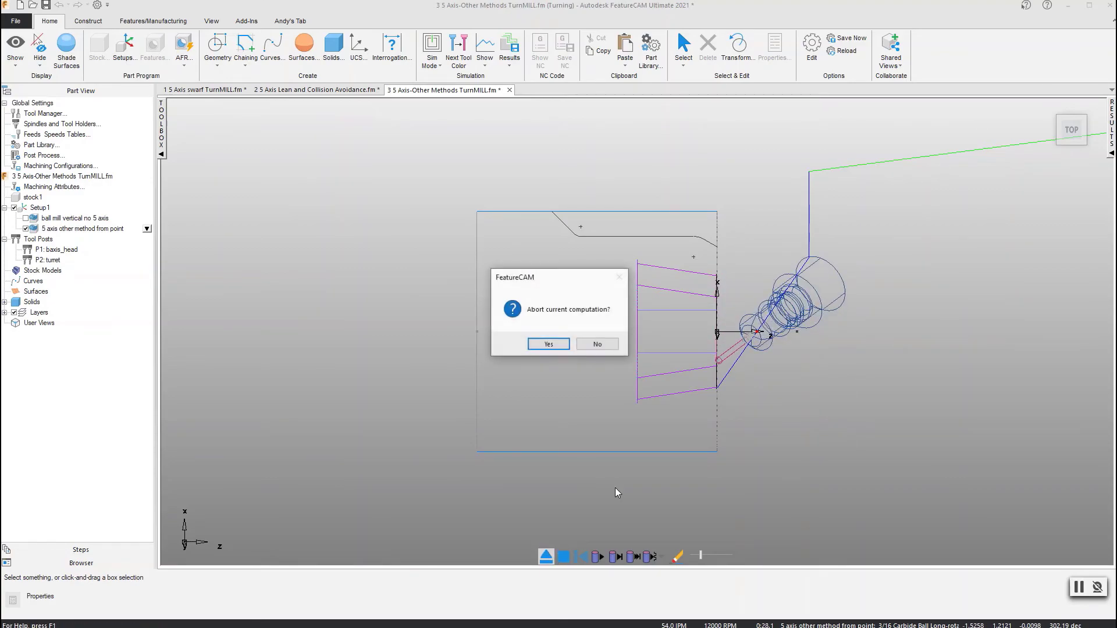
pyautogui.click(543, 343)
# Change the From point tool axis point to pt3 and apply it
pyautogui.click(463, 244)
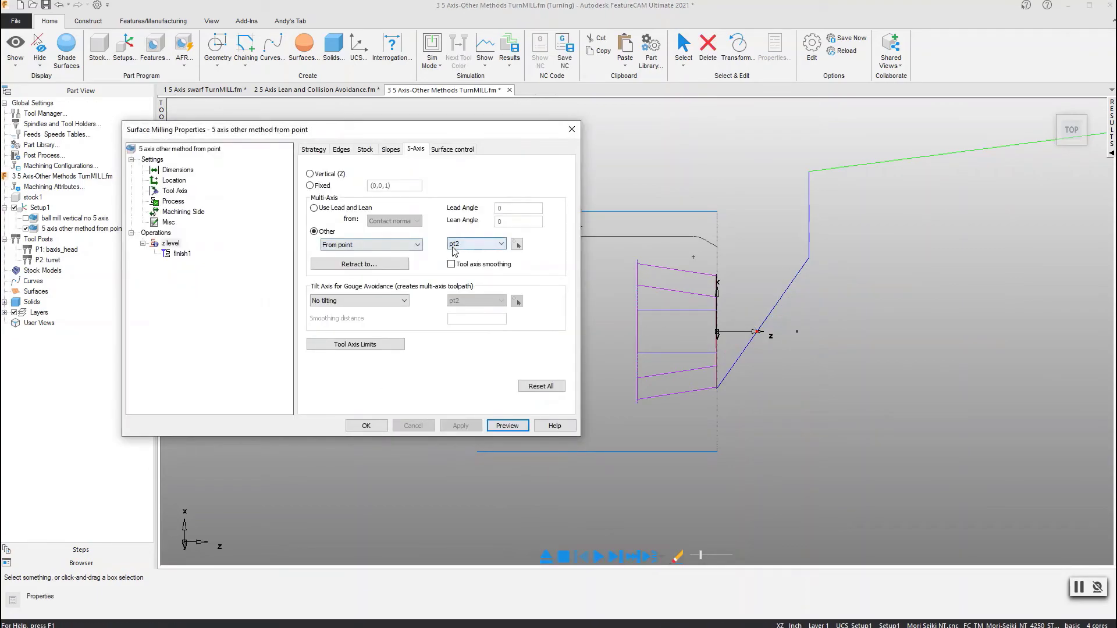
pyautogui.click(456, 263)
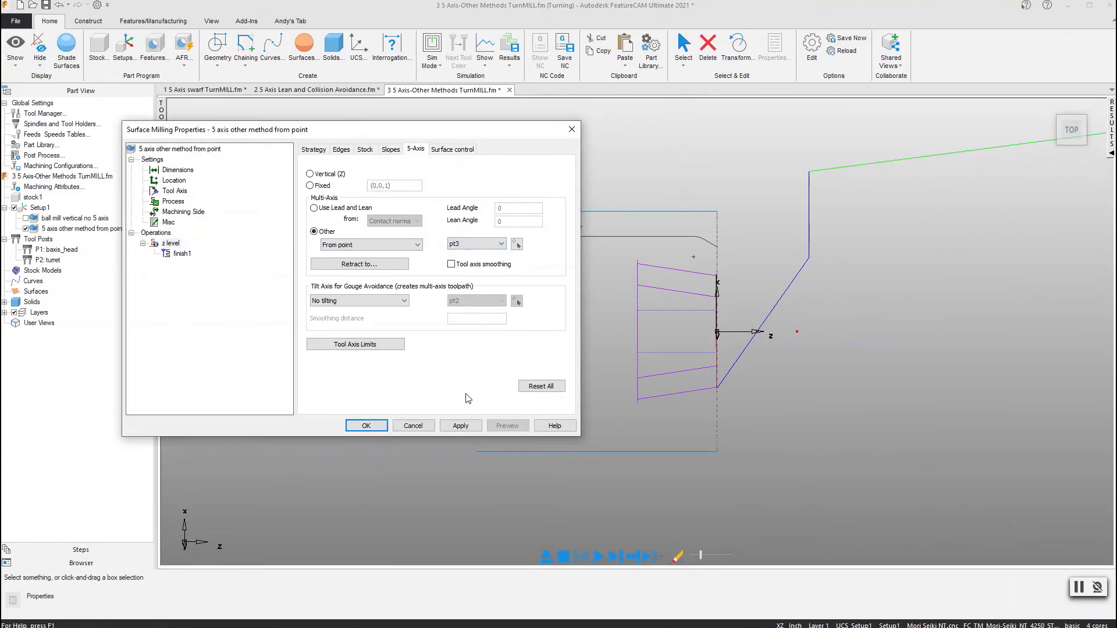
pyautogui.click(461, 426)
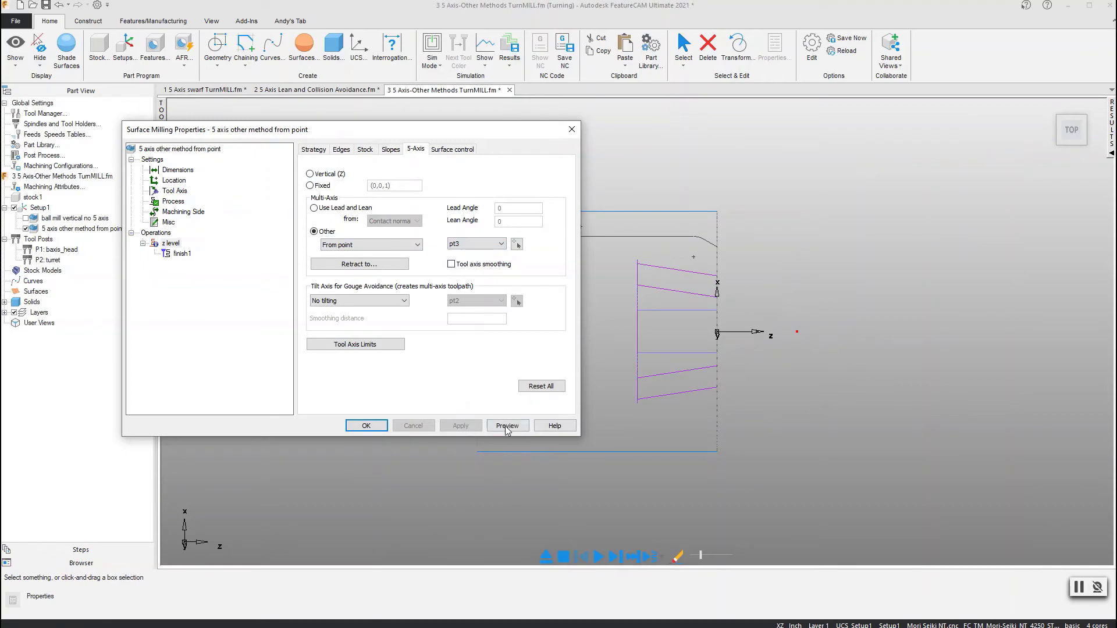
# Preview the pt3-tilted toolpath in an oblique view, end the simulation, and reopen the properties
pyautogui.click(507, 426)
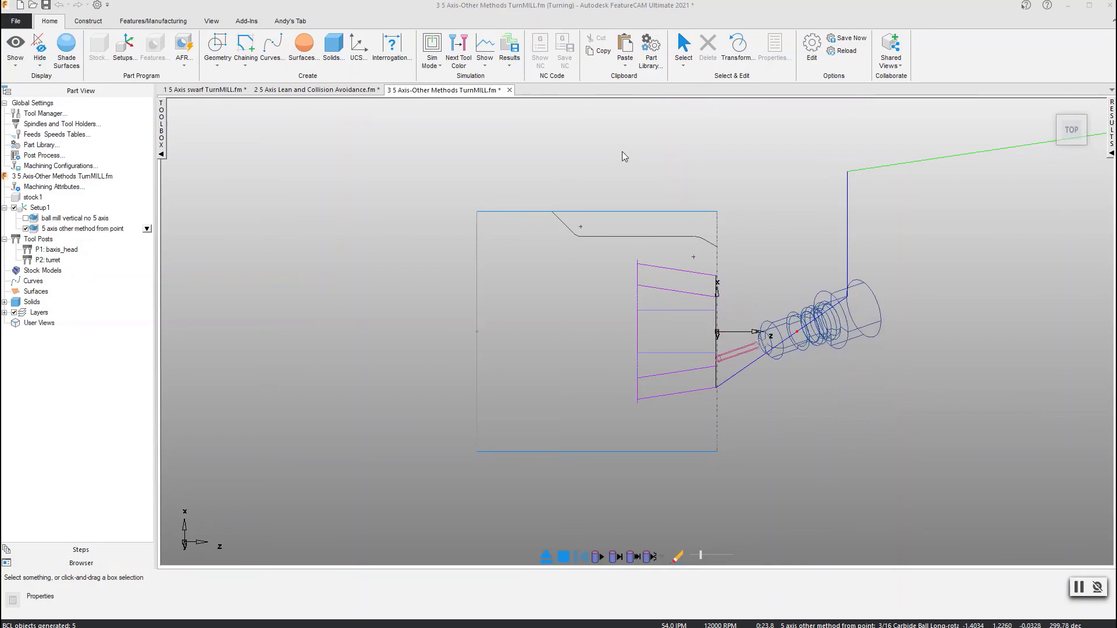
pyautogui.moveTo(624, 156); pyautogui.dragTo(593, 407, button='middle')
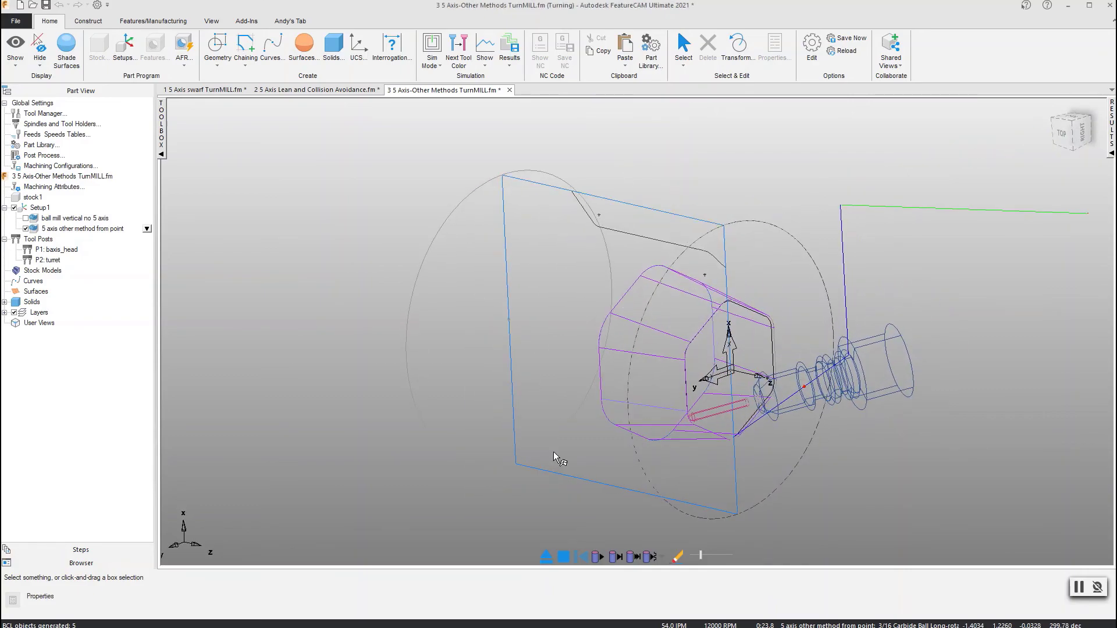
pyautogui.click(594, 557)
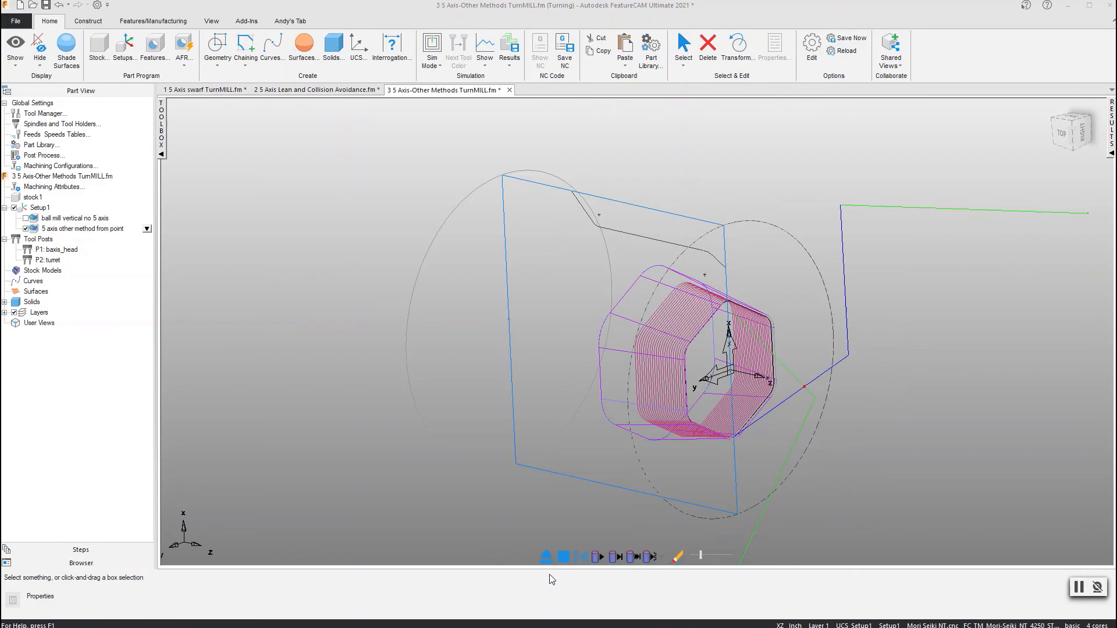
pyautogui.doubleClick(539, 537)
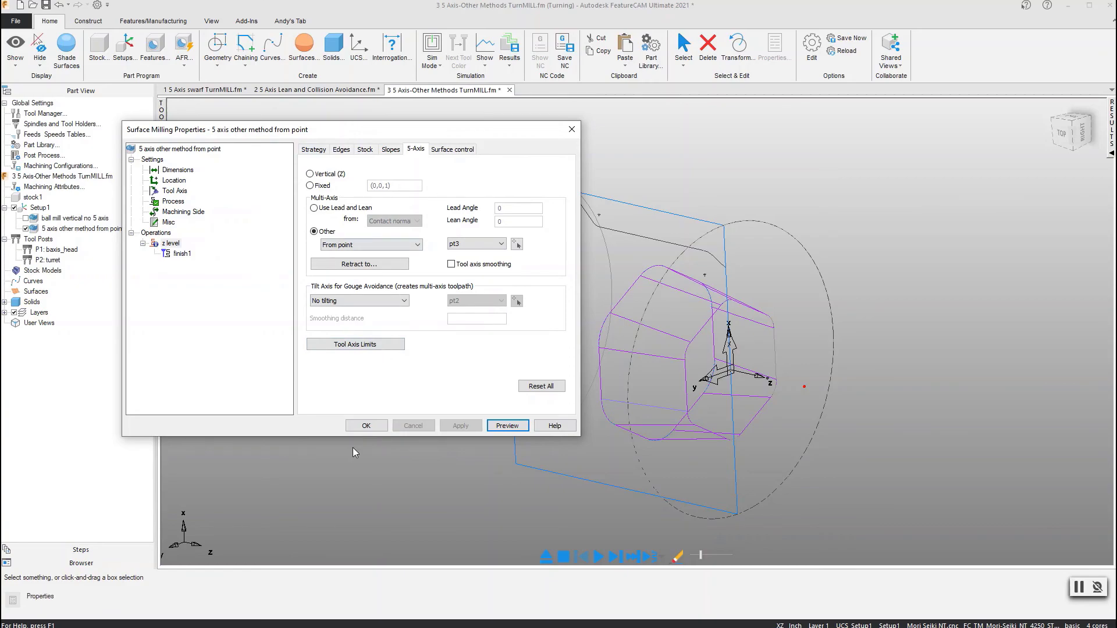
# Accept Surface Milling Properties with OK, keeping pt3 as the tool axis point
pyautogui.click(365, 426)
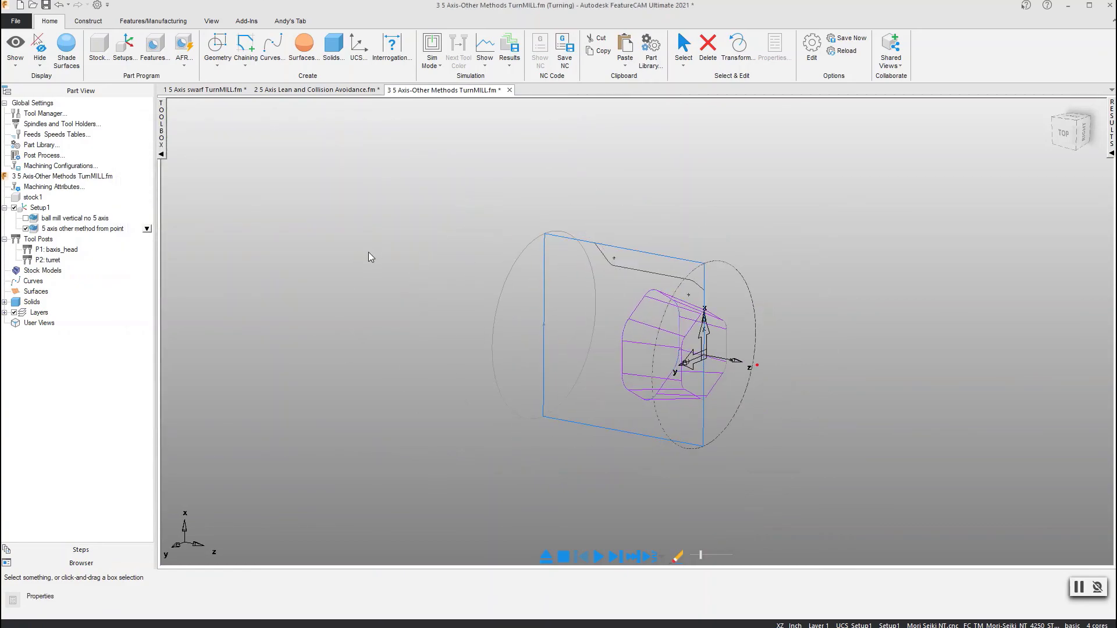